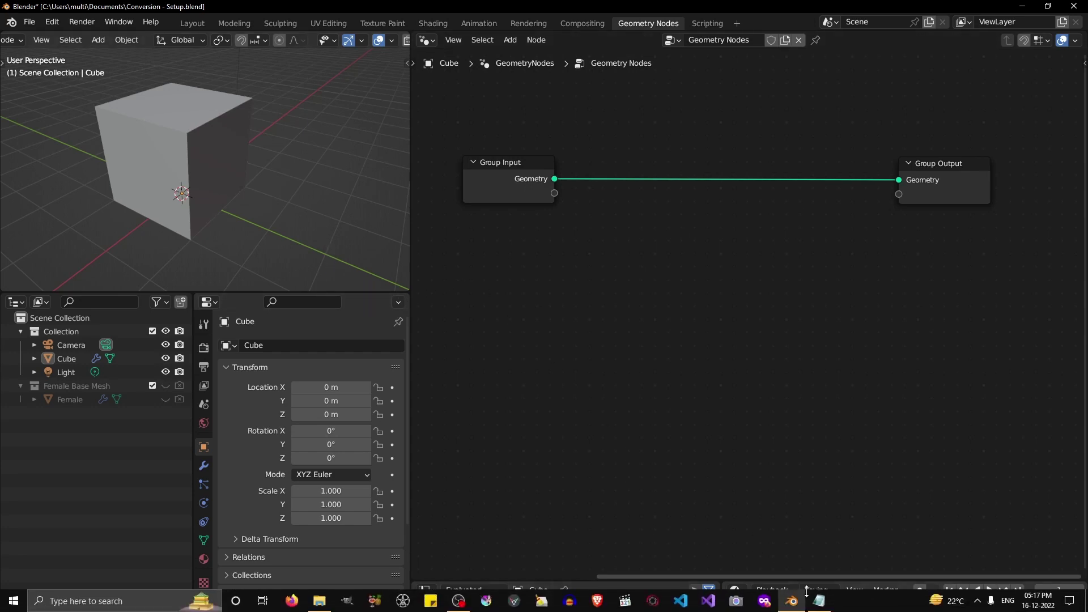
Step: Bring the Notepad list of type conversions in front of Blender
{"action": "left_click", "coordinate": [819, 606]}
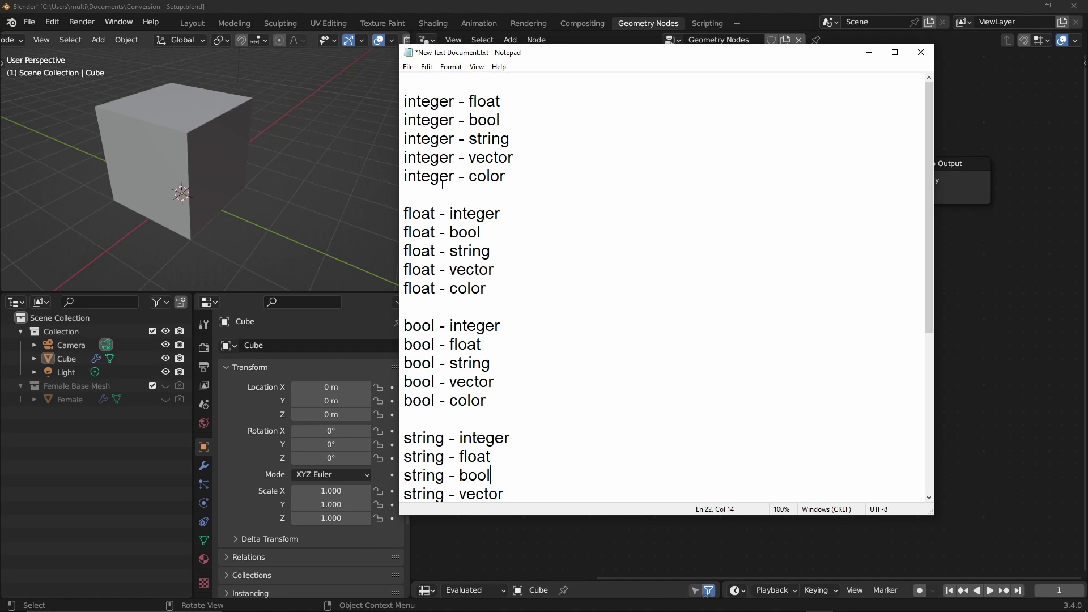
Step: Put away the Notepad conversion list unsaved, revealing Blender's node editor
{"action": "mouse_move", "coordinate": [931, 178]}
{"action": "left_mouse_down"}
{"action": "mouse_move", "coordinate": [907, 364]}
{"action": "mouse_move", "coordinate": [899, 182]}
{"action": "mouse_move", "coordinate": [899, 374]}
{"action": "mouse_move", "coordinate": [896, 153]}
{"action": "left_mouse_up"}
{"action": "left_click", "coordinate": [921, 52]}
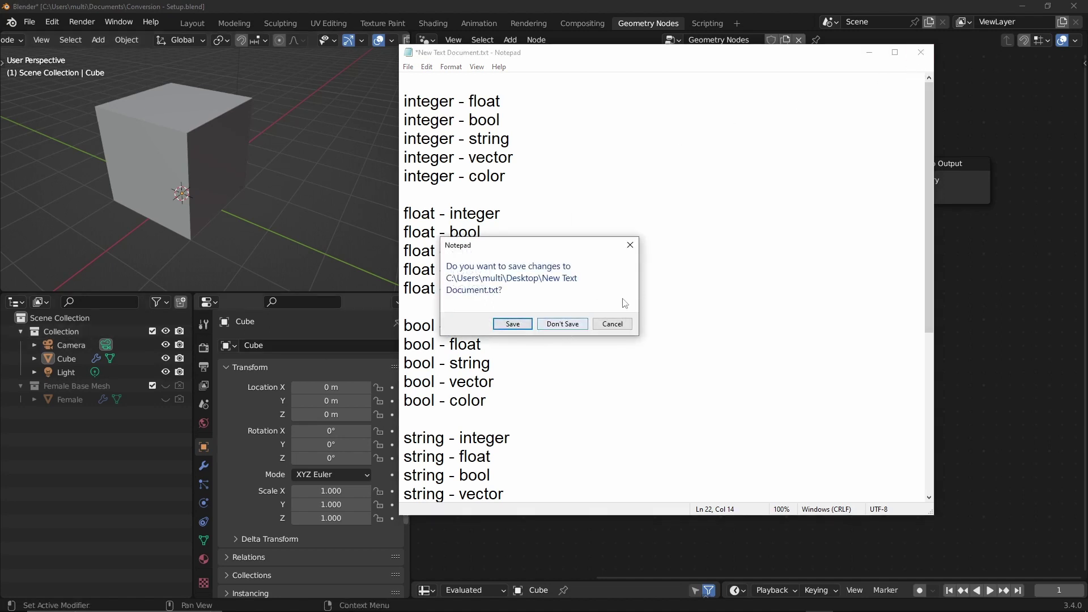
{"action": "left_click", "coordinate": [613, 324]}
{"action": "left_click", "coordinate": [870, 52]}
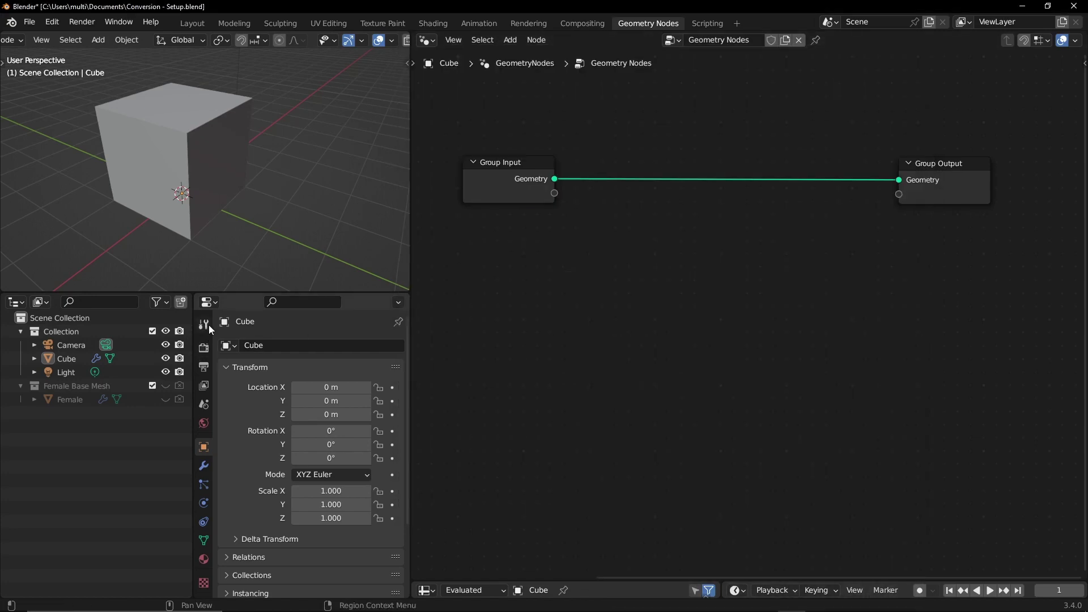
Step: Make the lower panel a Text Editor and add an Integer node, placed left beneath the nodes
{"action": "left_click", "coordinate": [209, 302]}
{"action": "left_click", "coordinate": [501, 340]}
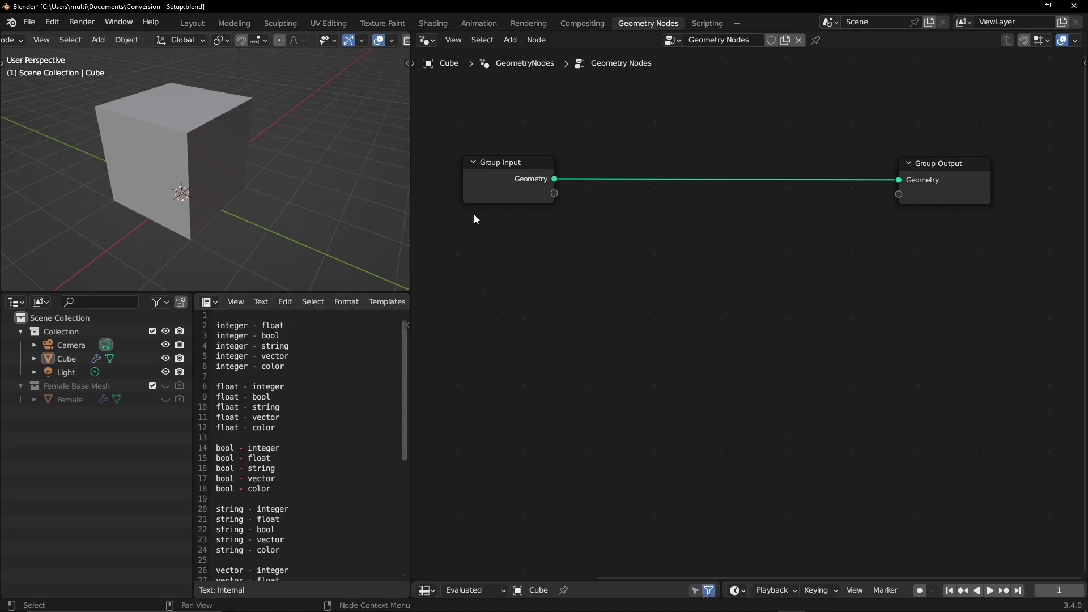
{"action": "key", "text": "shift+a"}
{"action": "left_click", "coordinate": [538, 263]}
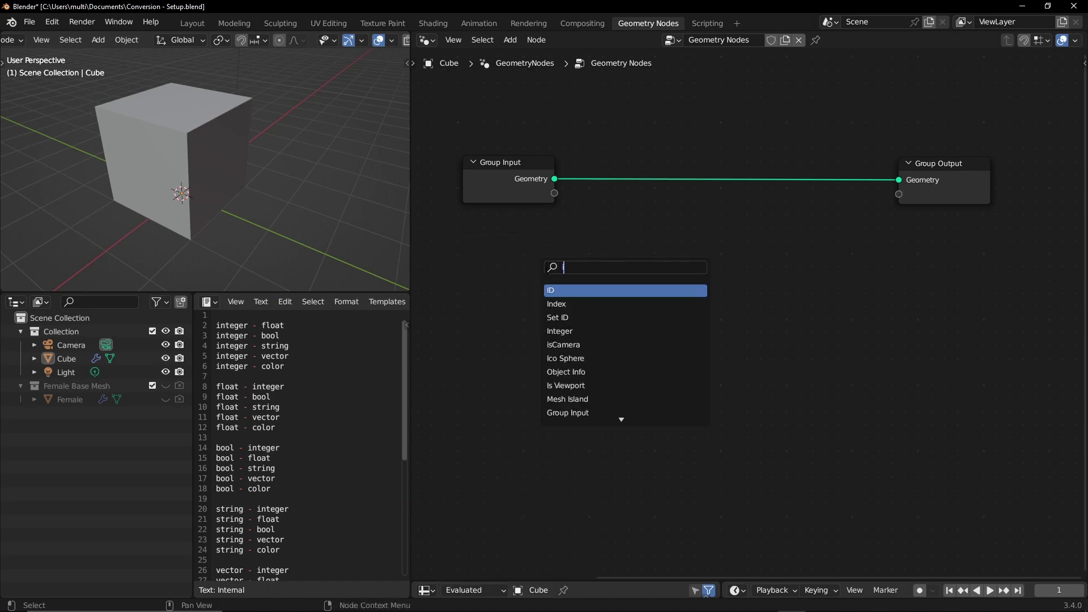
{"action": "type", "text": "inte"}
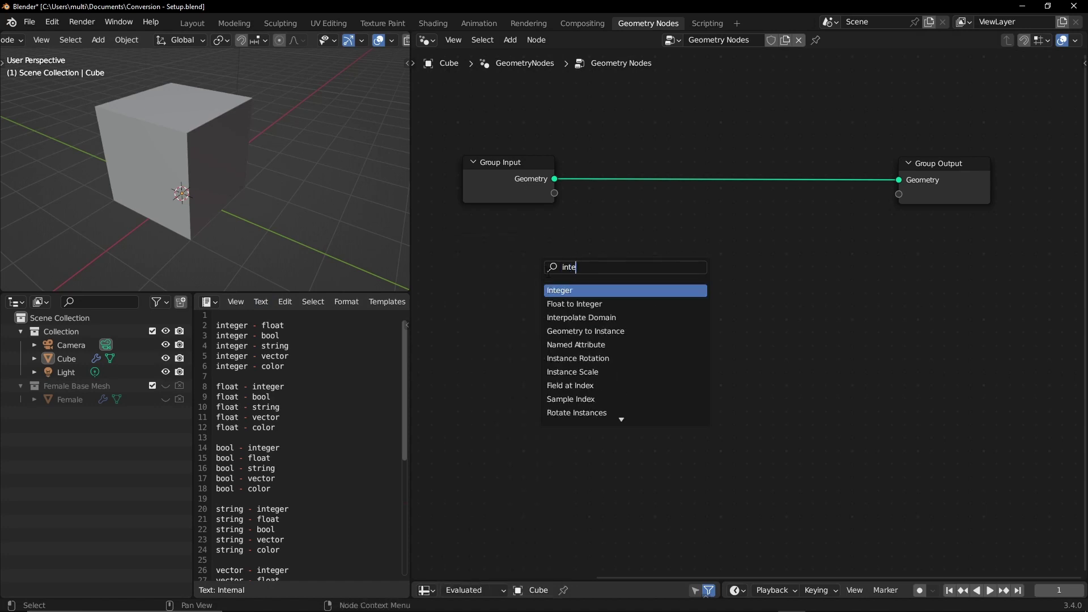
{"action": "left_click", "coordinate": [583, 289]}
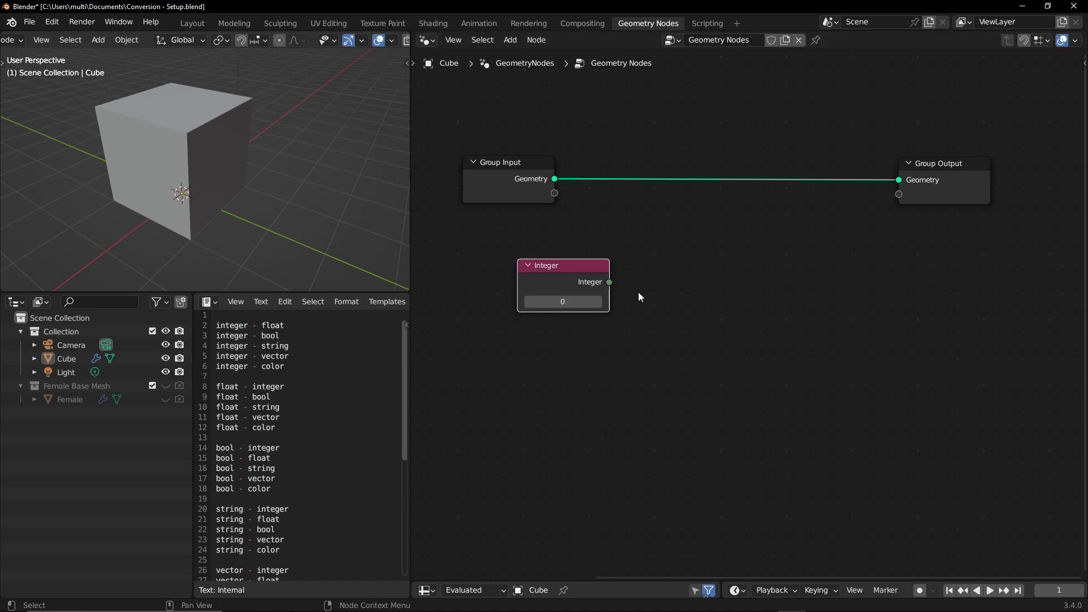
{"action": "key", "text": "g"}
{"action": "left_click", "coordinate": [599, 312]}
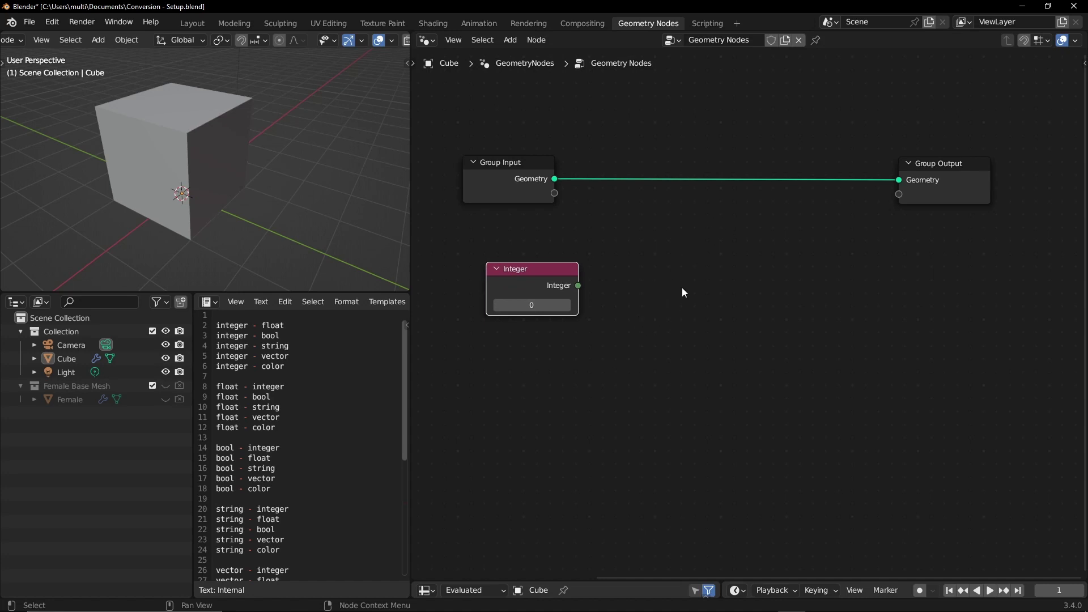
Step: Insert a Set Position node onto the Group Input to Group Output link
{"action": "key", "text": "shift"}
{"action": "key", "text": "shift+a"}
{"action": "type", "text": "set"}
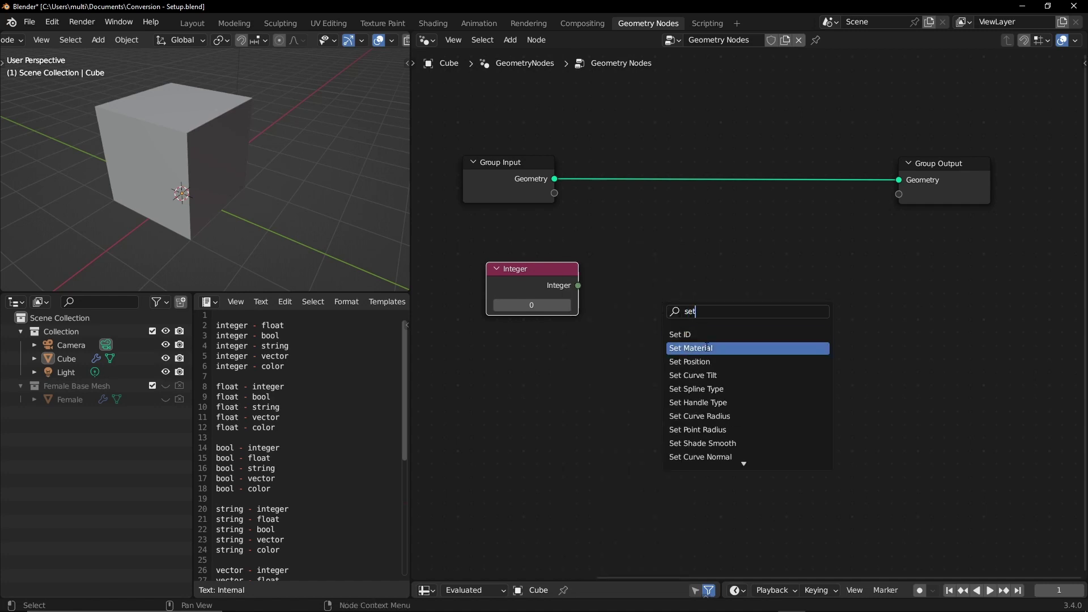
{"action": "left_click", "coordinate": [706, 361]}
{"action": "left_click", "coordinate": [776, 225]}
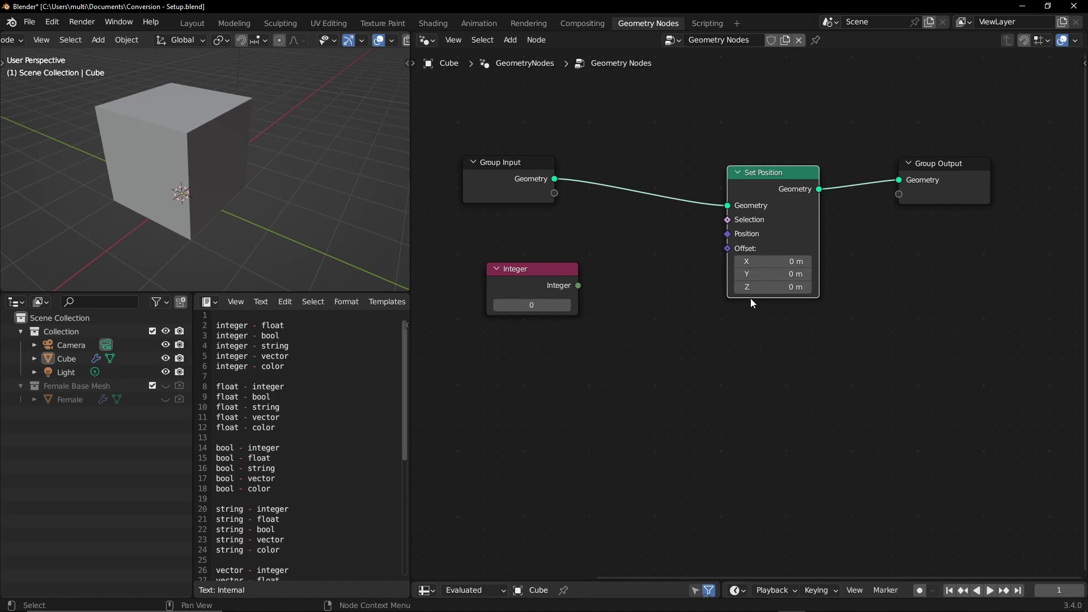
{"action": "mouse_move", "coordinate": [553, 254]}
{"action": "middle_mouse_down"}
{"action": "mouse_move", "coordinate": [626, 262]}
{"action": "mouse_move", "coordinate": [626, 227]}
{"action": "middle_mouse_up"}
{"action": "left_click_drag", "start_coordinate": [628, 225], "coordinate": [569, 255]}
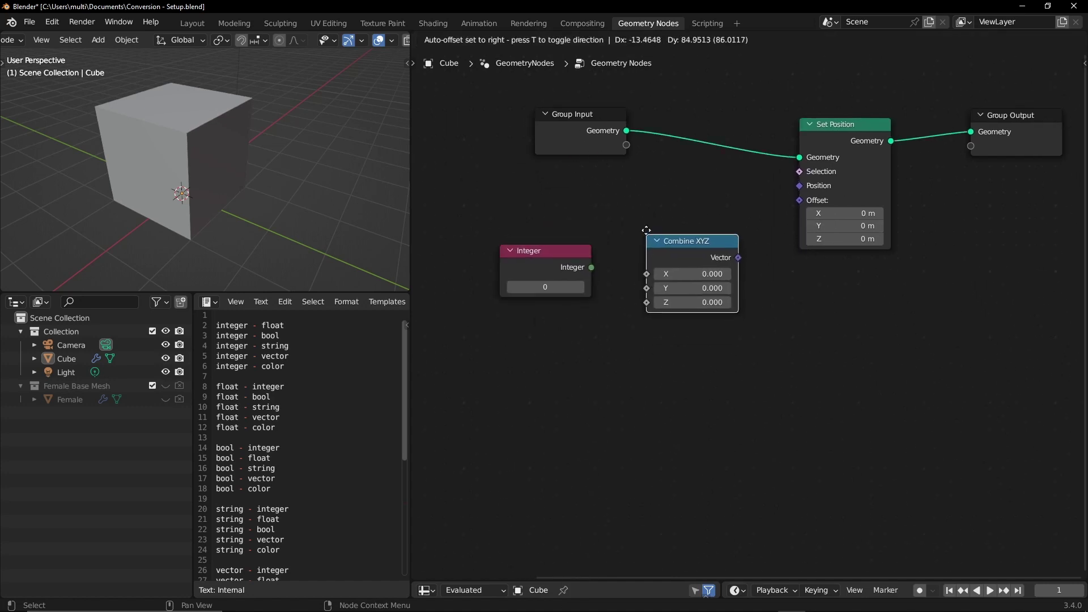
Step: Add Combine XYZ with Vector driving Offset and Integer feeding its Z input
{"action": "left_click", "coordinate": [689, 227]}
{"action": "mouse_move", "coordinate": [799, 200]}
{"action": "left_mouse_down"}
{"action": "mouse_move", "coordinate": [733, 242]}
{"action": "mouse_move", "coordinate": [694, 222]}
{"action": "left_mouse_up"}
{"action": "mouse_move", "coordinate": [560, 261]}
{"action": "left_mouse_down"}
{"action": "mouse_move", "coordinate": [557, 250]}
{"action": "mouse_move", "coordinate": [662, 268]}
{"action": "left_mouse_up"}
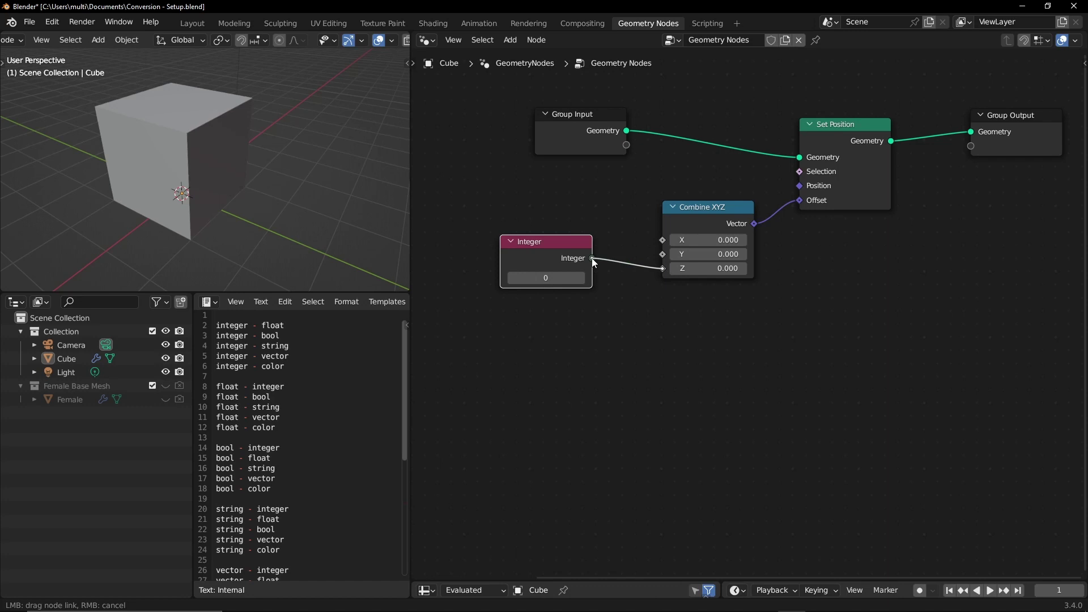
{"action": "left_click_drag", "start_coordinate": [593, 262], "coordinate": [593, 259]}
{"action": "left_click", "coordinate": [627, 322]}
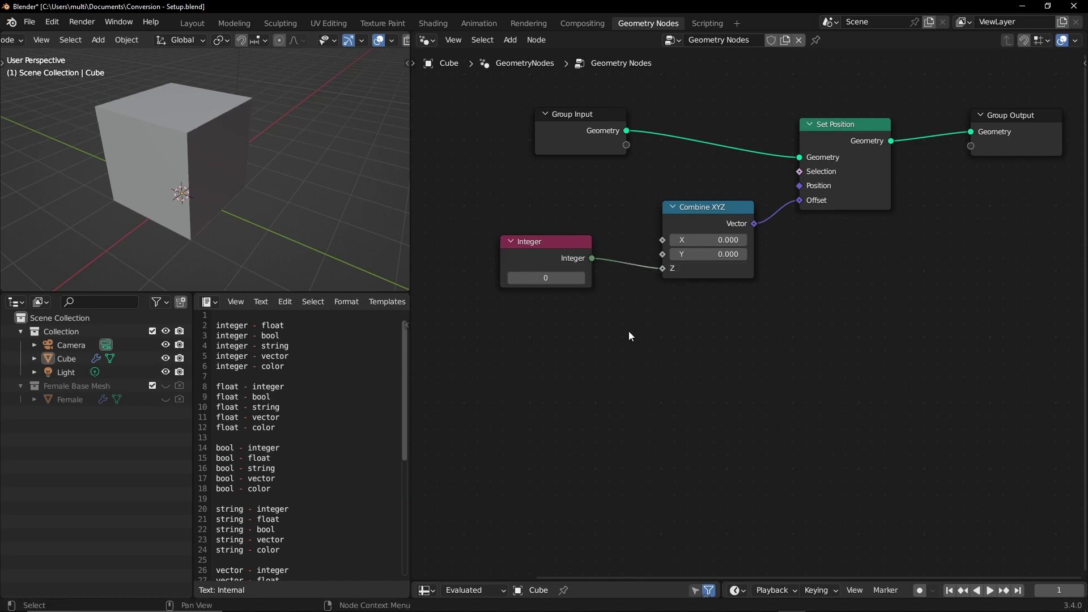
{"action": "mouse_move", "coordinate": [632, 325]}
{"action": "middle_mouse_down", "text": "ctrl"}
{"action": "mouse_move", "coordinate": [596, 287]}
{"action": "mouse_move", "coordinate": [753, 291]}
{"action": "middle_mouse_up", "text": "ctrl"}
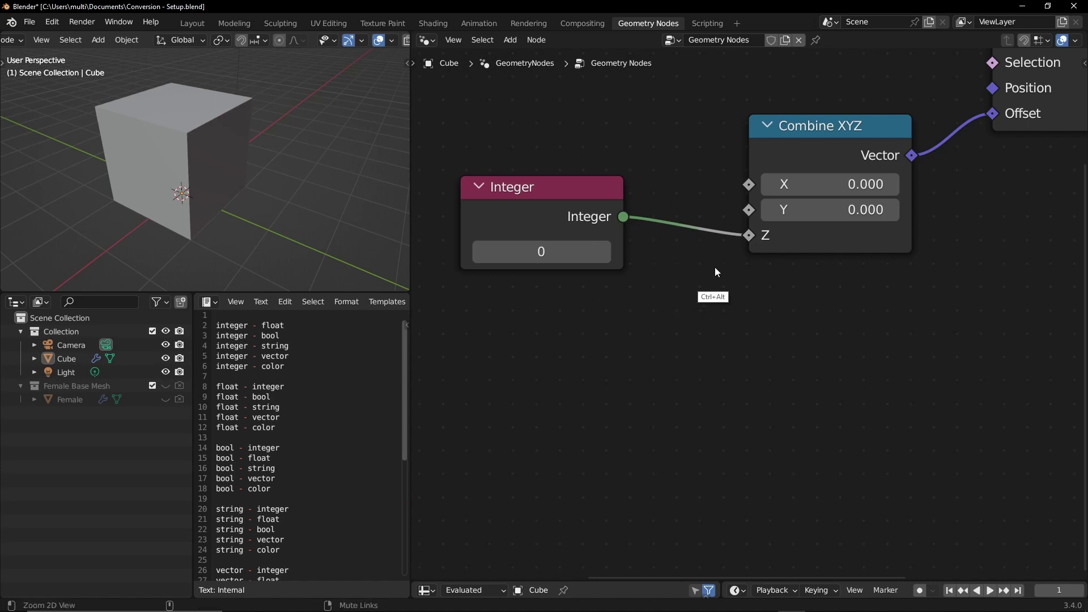
Step: Nudge the Integer node upward and start a small cup annotation sketch below the nodes
{"action": "scroll", "coordinate": [715, 267], "scroll_direction": "down", "scroll_amount": 2}
{"action": "middle_click_drag", "start_coordinate": [699, 279], "coordinate": [588, 284]}
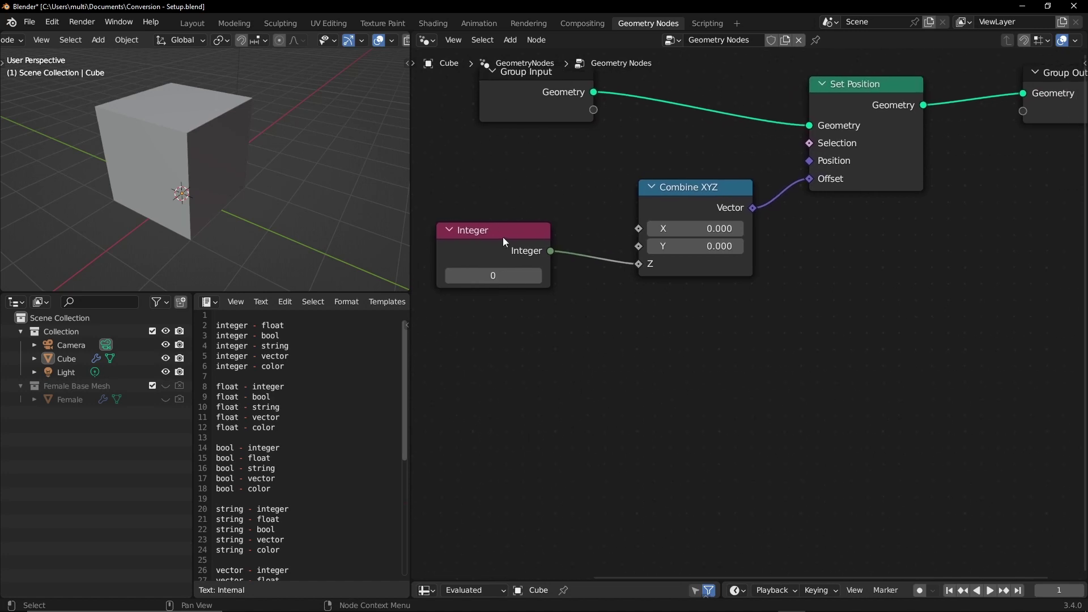
{"action": "left_click_drag", "start_coordinate": [503, 237], "coordinate": [503, 217]}
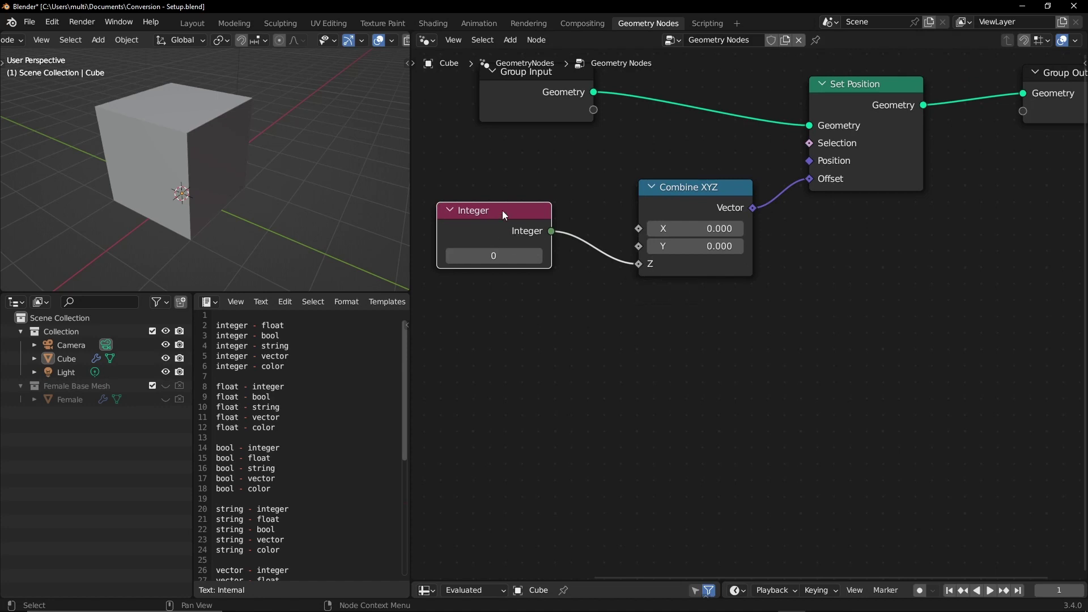
{"action": "left_click_drag", "start_coordinate": [503, 211], "coordinate": [495, 215]}
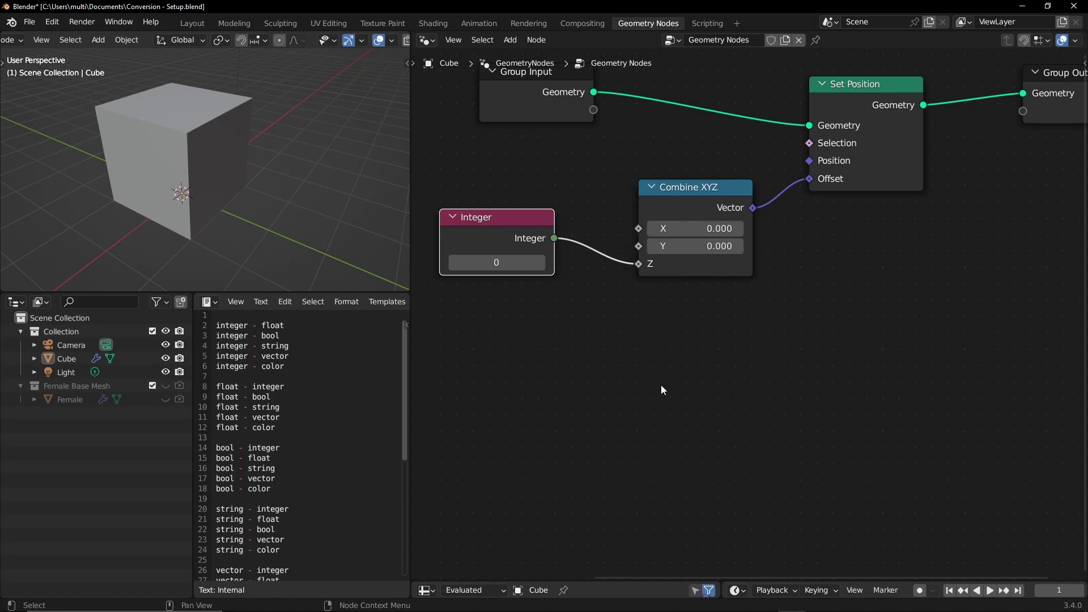
{"action": "mouse_move", "coordinate": [656, 405]}
{"action": "left_mouse_down"}
{"action": "mouse_move", "coordinate": [703, 404]}
{"action": "mouse_move", "coordinate": [660, 403]}
{"action": "left_mouse_up"}
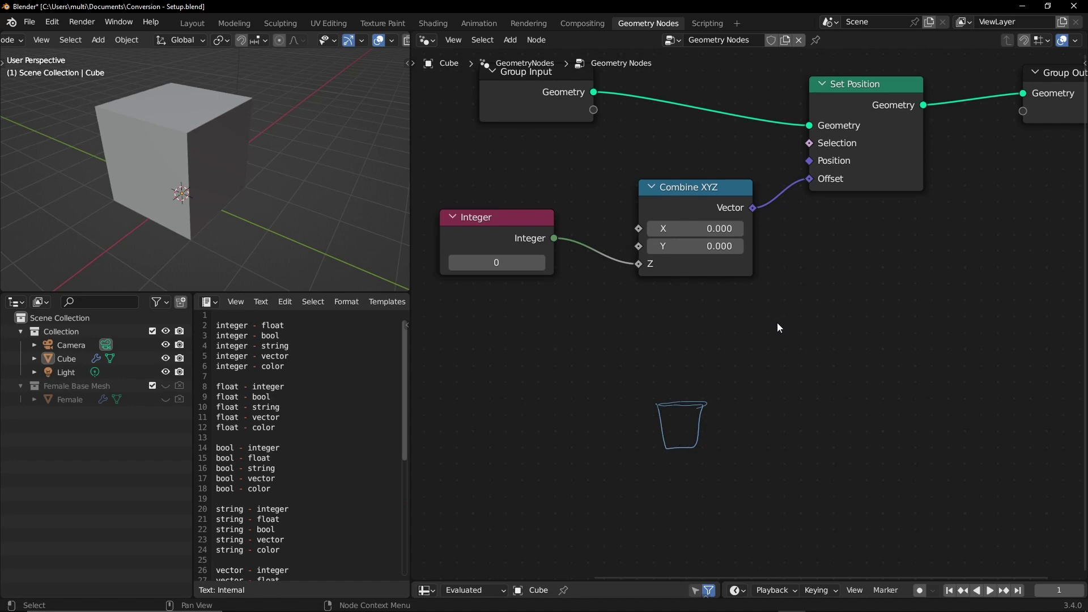
Step: Sketch a jug with handle pouring water into the cup, overflowing into a puddle
{"action": "mouse_move", "coordinate": [774, 324]}
{"action": "left_mouse_down"}
{"action": "mouse_move", "coordinate": [812, 436]}
{"action": "mouse_move", "coordinate": [869, 422]}
{"action": "mouse_move", "coordinate": [852, 344]}
{"action": "mouse_move", "coordinate": [866, 321]}
{"action": "mouse_move", "coordinate": [787, 324]}
{"action": "mouse_move", "coordinate": [864, 317]}
{"action": "left_mouse_up"}
{"action": "mouse_move", "coordinate": [854, 360]}
{"action": "left_mouse_down"}
{"action": "mouse_move", "coordinate": [872, 332]}
{"action": "mouse_move", "coordinate": [893, 379]}
{"action": "mouse_move", "coordinate": [864, 386]}
{"action": "mouse_move", "coordinate": [878, 348]}
{"action": "mouse_move", "coordinate": [870, 377]}
{"action": "left_mouse_up"}
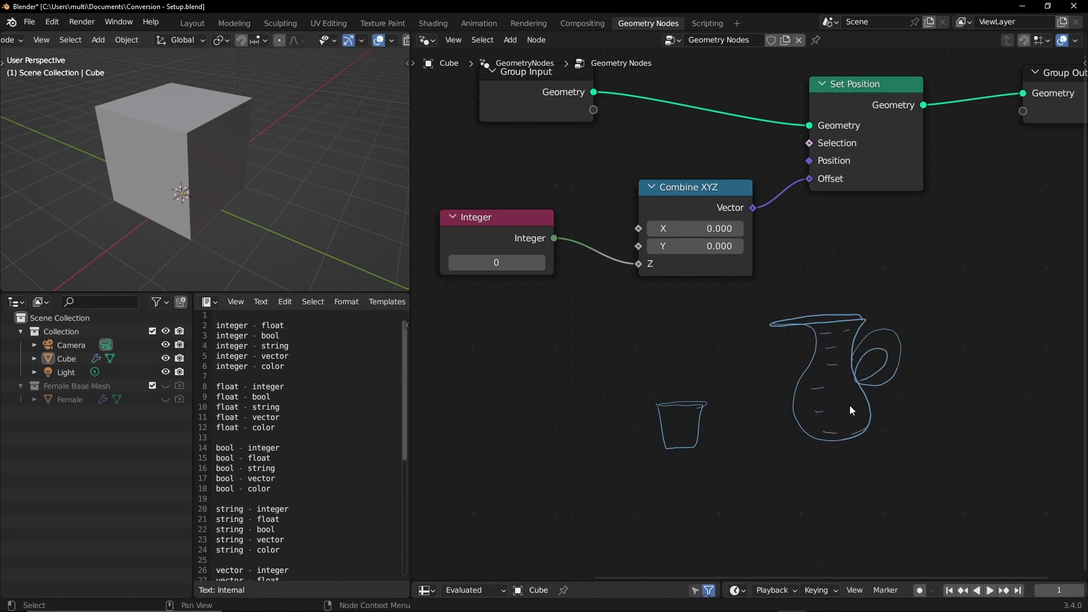
{"action": "left_click_drag", "start_coordinate": [822, 421], "coordinate": [834, 419]}
{"action": "left_click_drag", "start_coordinate": [666, 417], "coordinate": [673, 416]}
{"action": "left_click_drag", "start_coordinate": [687, 415], "coordinate": [694, 414]}
{"action": "left_click_drag", "start_coordinate": [676, 435], "coordinate": [681, 434]}
{"action": "left_click_drag", "start_coordinate": [800, 418], "coordinate": [871, 418]}
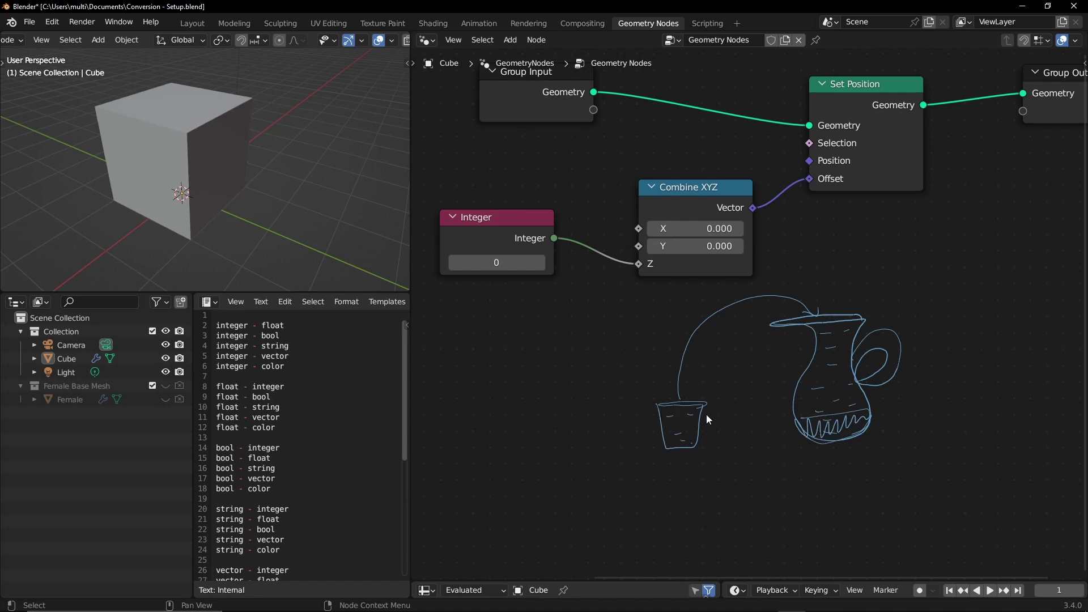
{"action": "mouse_move", "coordinate": [794, 312]}
{"action": "left_mouse_down"}
{"action": "mouse_move", "coordinate": [770, 312]}
{"action": "mouse_move", "coordinate": [685, 391]}
{"action": "left_mouse_up"}
{"action": "mouse_move", "coordinate": [645, 445]}
{"action": "left_mouse_down"}
{"action": "mouse_move", "coordinate": [672, 499]}
{"action": "mouse_move", "coordinate": [783, 459]}
{"action": "mouse_move", "coordinate": [717, 444]}
{"action": "mouse_move", "coordinate": [572, 458]}
{"action": "mouse_move", "coordinate": [546, 491]}
{"action": "left_mouse_up"}
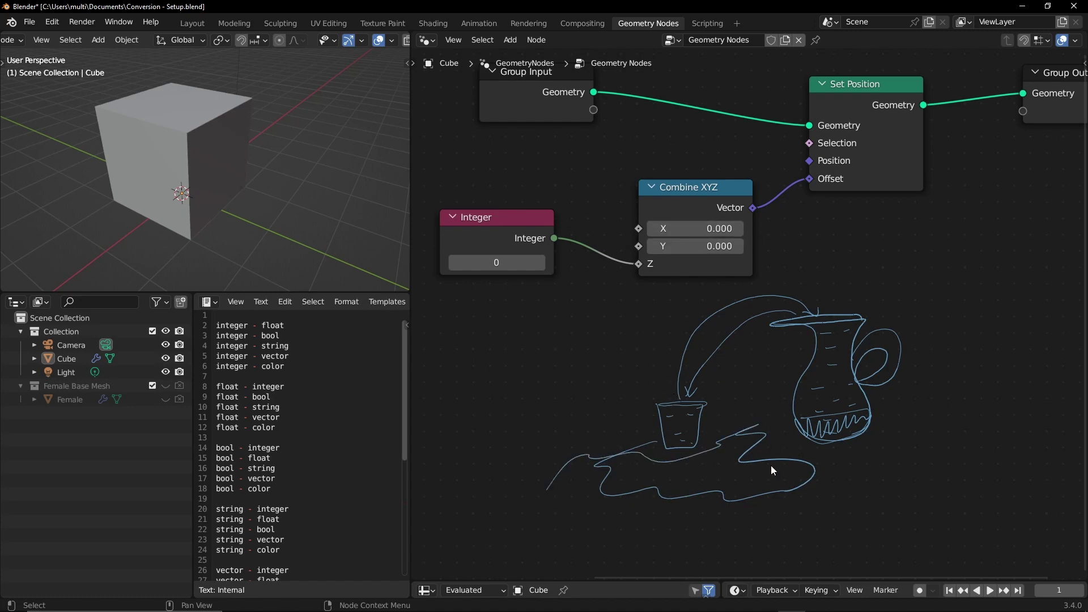
Step: Handwrite 'Data loss' and 'truncation' notes, then remove all annotations
{"action": "mouse_move", "coordinate": [856, 482]}
{"action": "left_mouse_down"}
{"action": "mouse_move", "coordinate": [837, 501]}
{"action": "mouse_move", "coordinate": [895, 494]}
{"action": "mouse_move", "coordinate": [897, 479]}
{"action": "left_mouse_up"}
{"action": "mouse_move", "coordinate": [903, 486]}
{"action": "left_mouse_down"}
{"action": "mouse_move", "coordinate": [934, 488]}
{"action": "mouse_move", "coordinate": [952, 475]}
{"action": "mouse_move", "coordinate": [962, 484]}
{"action": "left_mouse_up"}
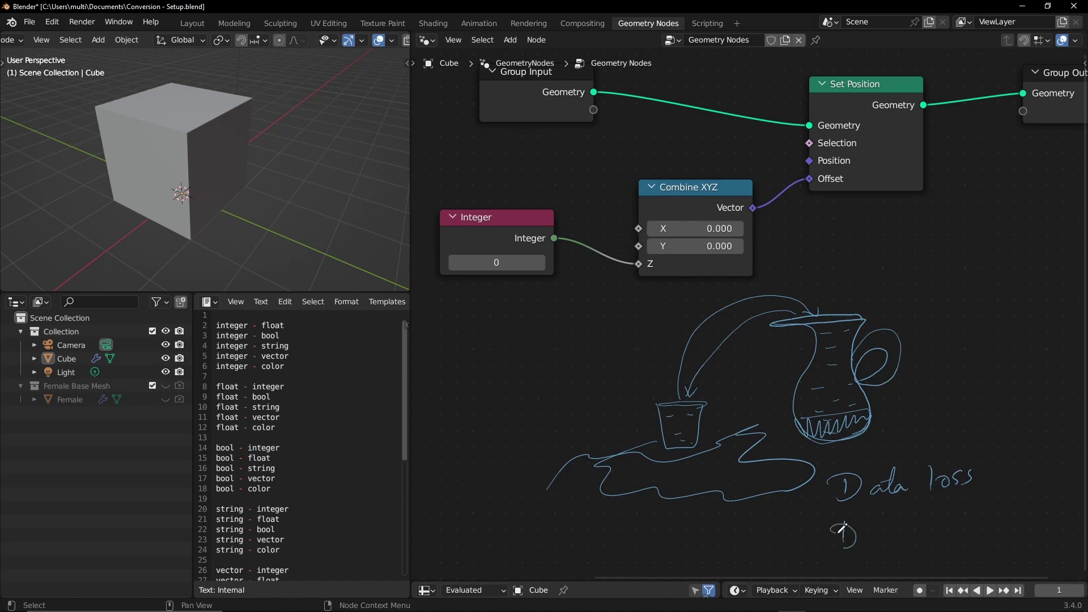
{"action": "key", "text": "ctrl+z"}
{"action": "left_click_drag", "start_coordinate": [885, 530], "coordinate": [955, 539]}
{"action": "mouse_move", "coordinate": [966, 527]}
{"action": "left_mouse_down"}
{"action": "mouse_move", "coordinate": [968, 537]}
{"action": "mouse_move", "coordinate": [1002, 532]}
{"action": "left_mouse_up"}
{"action": "key", "text": "Delete"}
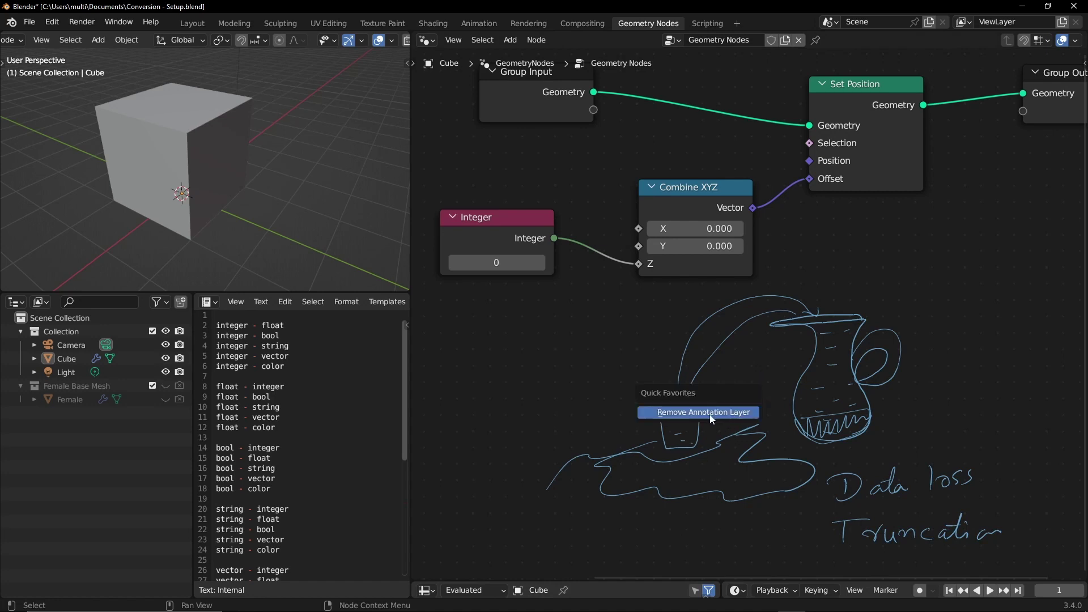
{"action": "left_click", "coordinate": [709, 413]}
Step: Nudge Combine XYZ up and handwrite a row of integers 0 to 4
{"action": "left_click_drag", "start_coordinate": [681, 187], "coordinate": [687, 184]}
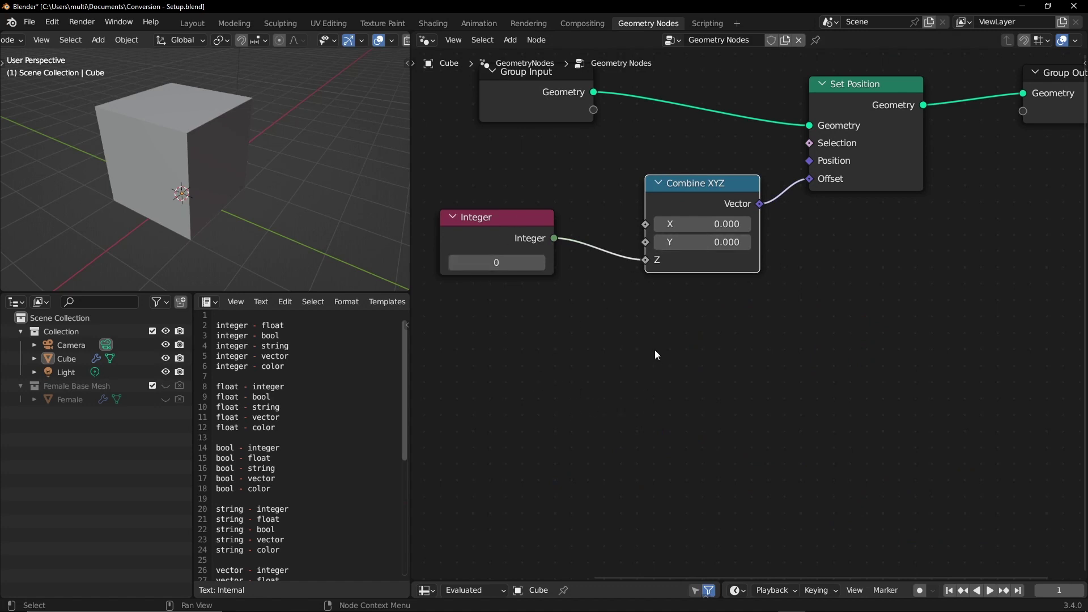
{"action": "left_click", "coordinate": [650, 334]}
{"action": "left_click_drag", "start_coordinate": [656, 331], "coordinate": [643, 352]}
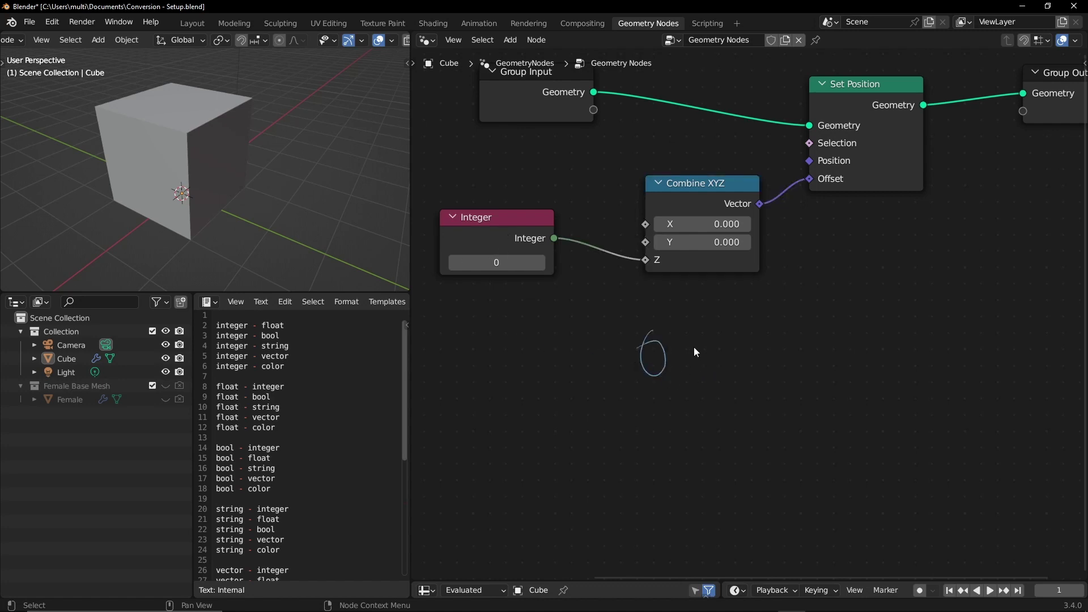
{"action": "left_click_drag", "start_coordinate": [709, 331], "coordinate": [709, 365]}
{"action": "mouse_move", "coordinate": [760, 340]}
{"action": "left_mouse_down"}
{"action": "mouse_move", "coordinate": [781, 363]}
{"action": "mouse_move", "coordinate": [876, 354]}
{"action": "left_mouse_up"}
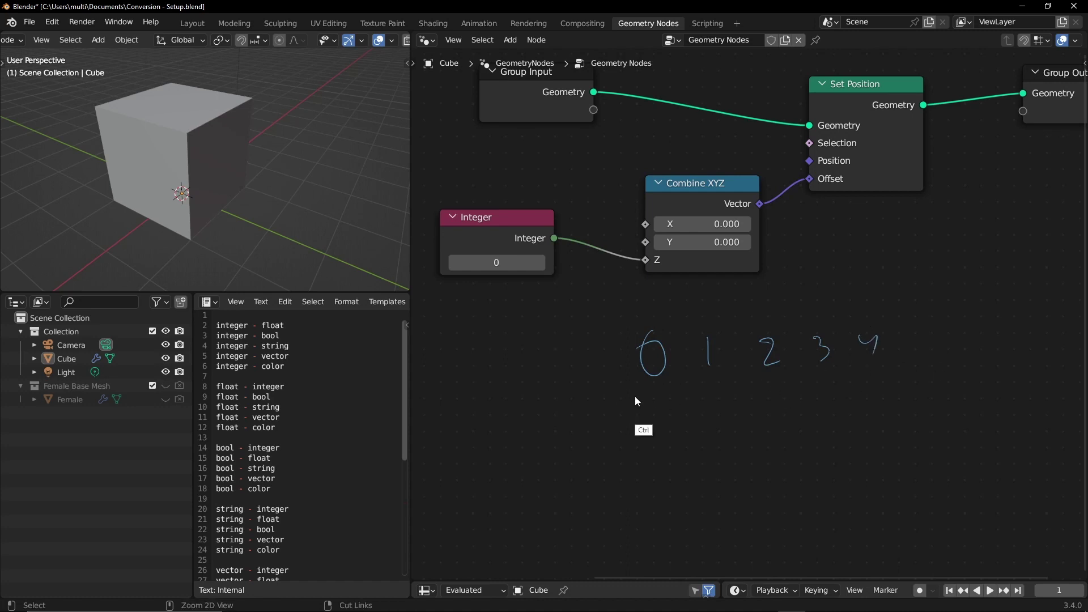
Step: Write a 0.000 float value below, erase part of it, and write 0 and 1
{"action": "left_click_drag", "start_coordinate": [650, 417], "coordinate": [662, 416]}
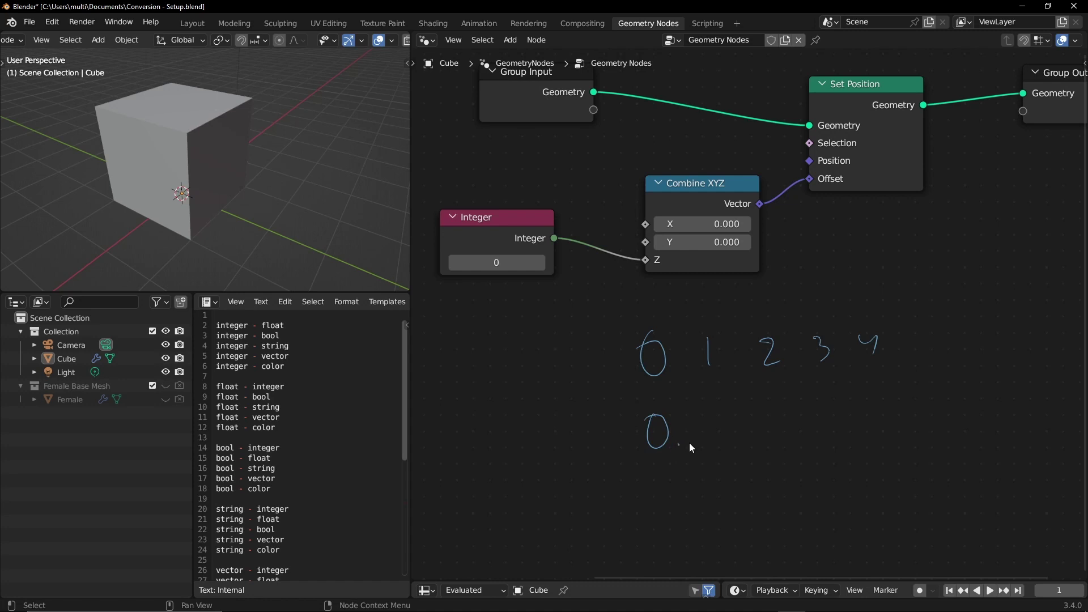
{"action": "left_click_drag", "start_coordinate": [702, 422], "coordinate": [738, 440]}
{"action": "mouse_move", "coordinate": [755, 434]}
{"action": "left_mouse_down"}
{"action": "mouse_move", "coordinate": [752, 447]}
{"action": "mouse_move", "coordinate": [810, 424]}
{"action": "left_mouse_up"}
{"action": "left_click_drag", "start_coordinate": [823, 440], "coordinate": [863, 429]}
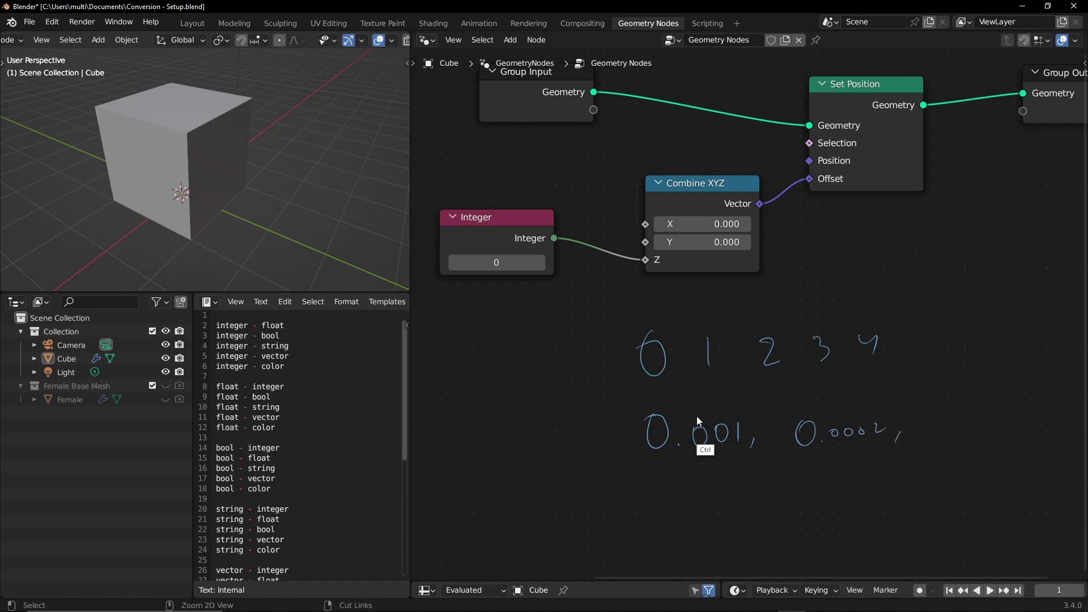
{"action": "key", "text": "ctrl+z"}
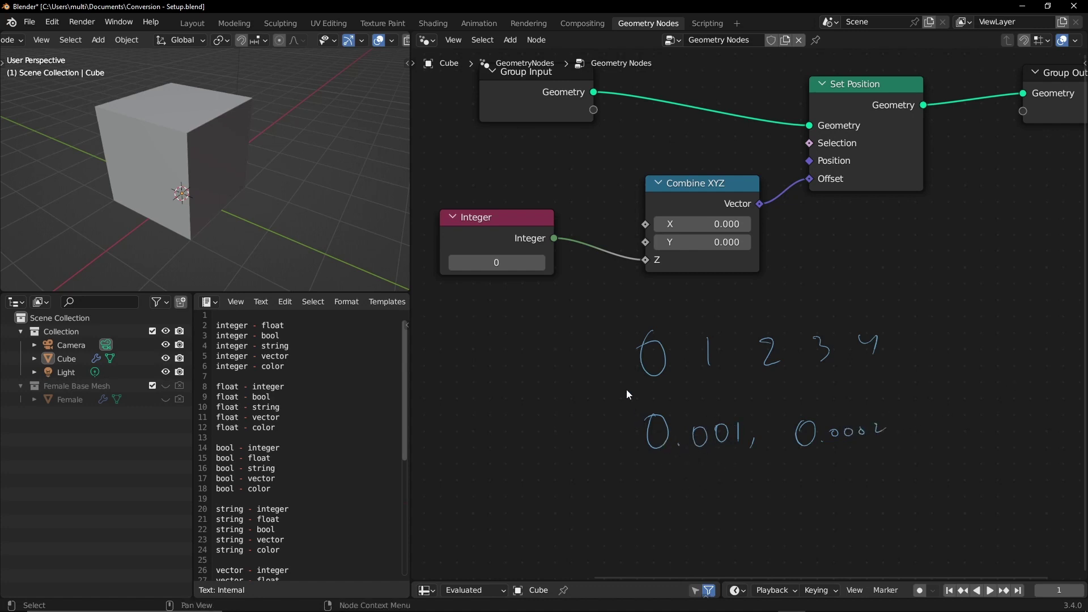
{"action": "mouse_move", "coordinate": [654, 443]}
{"action": "left_mouse_down", "text": "ctrl"}
{"action": "mouse_move", "coordinate": [680, 433]}
{"action": "mouse_move", "coordinate": [867, 432]}
{"action": "mouse_move", "coordinate": [612, 432]}
{"action": "mouse_move", "coordinate": [650, 412]}
{"action": "mouse_move", "coordinate": [656, 456]}
{"action": "mouse_move", "coordinate": [672, 436]}
{"action": "left_mouse_up", "text": "ctrl"}
{"action": "mouse_move", "coordinate": [737, 440]}
{"action": "left_mouse_down"}
{"action": "mouse_move", "coordinate": [739, 459]}
{"action": "mouse_move", "coordinate": [690, 460]}
{"action": "left_mouse_up"}
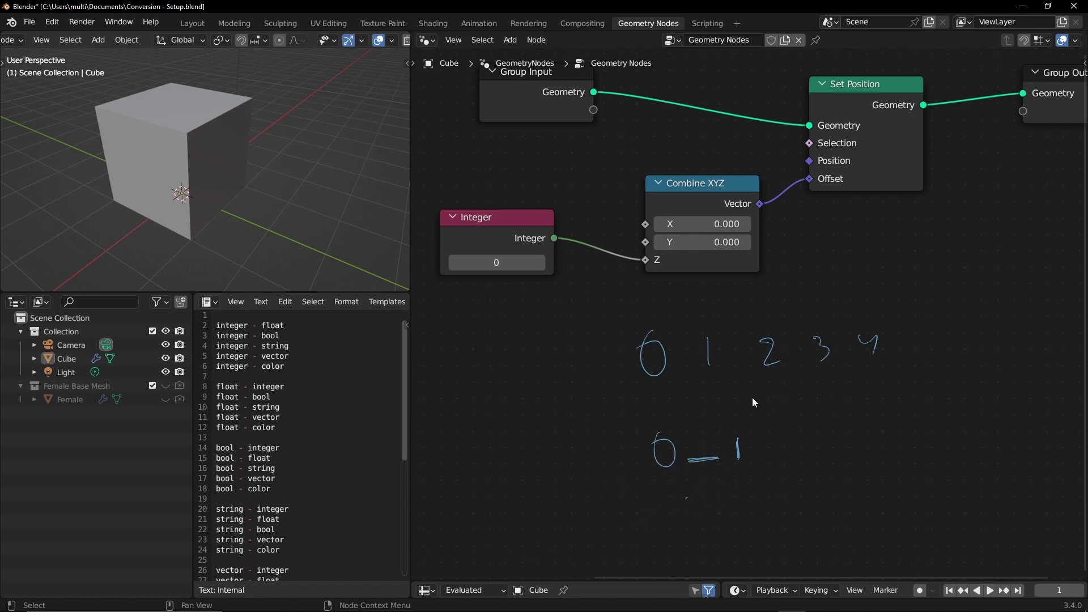
Step: Add infinity and -0.00000 notes with a circle and arrow, then clear all annotations
{"action": "mouse_move", "coordinate": [688, 513]}
{"action": "left_mouse_down"}
{"action": "mouse_move", "coordinate": [651, 527]}
{"action": "mouse_move", "coordinate": [737, 513]}
{"action": "mouse_move", "coordinate": [656, 517]}
{"action": "mouse_move", "coordinate": [731, 524]}
{"action": "mouse_move", "coordinate": [731, 505]}
{"action": "left_mouse_up"}
{"action": "left_click_drag", "start_coordinate": [798, 505], "coordinate": [889, 499]}
{"action": "left_click_drag", "start_coordinate": [910, 496], "coordinate": [917, 497]}
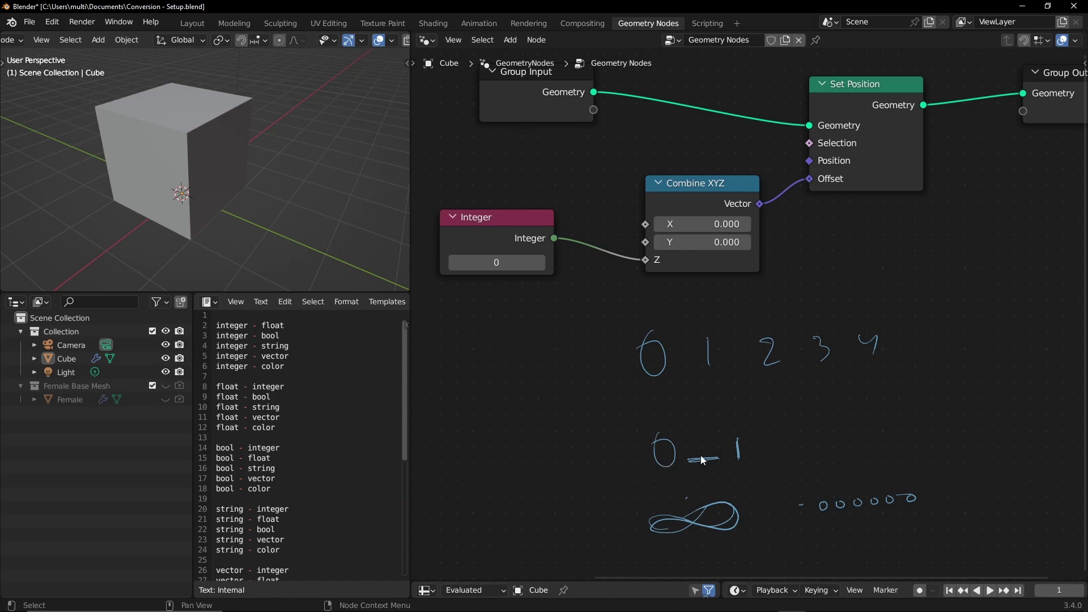
{"action": "left_click_drag", "start_coordinate": [757, 426], "coordinate": [711, 443]}
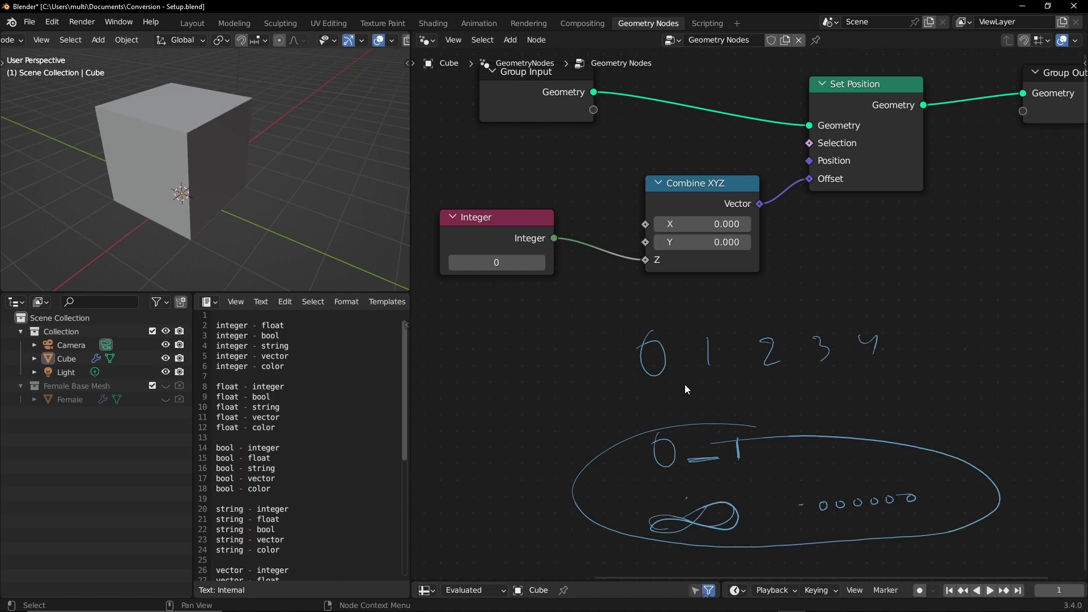
{"action": "mouse_move", "coordinate": [587, 463]}
{"action": "left_mouse_down"}
{"action": "mouse_move", "coordinate": [564, 411]}
{"action": "mouse_move", "coordinate": [625, 367]}
{"action": "mouse_move", "coordinate": [621, 393]}
{"action": "left_mouse_up"}
{"action": "right_click_drag", "start_coordinate": [648, 355], "coordinate": [560, 416]}
{"action": "key", "text": "q"}
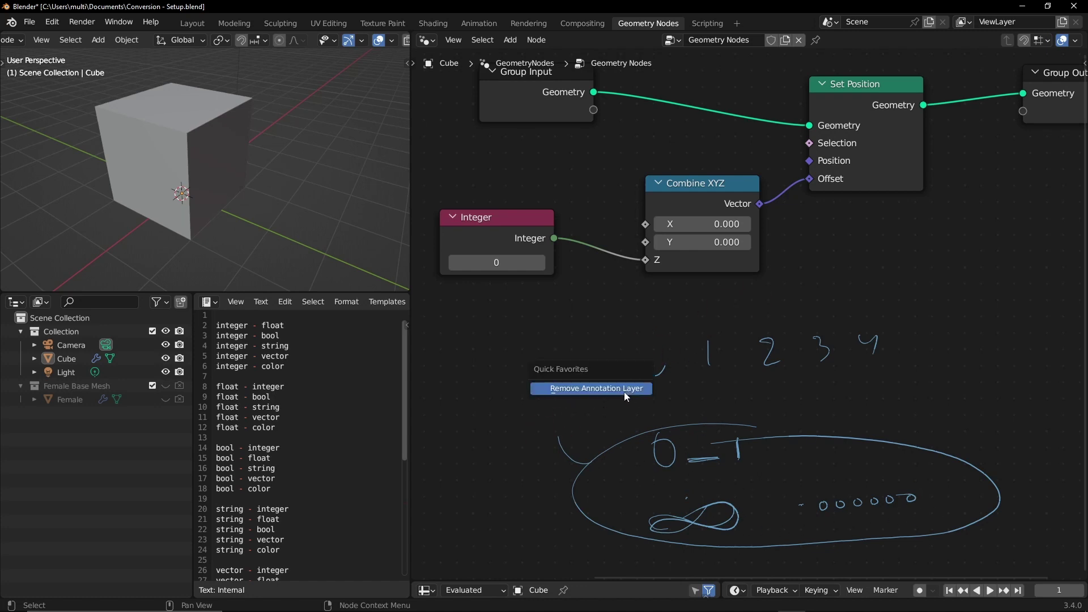
{"action": "left_click", "coordinate": [626, 389]}
Step: Reconnect the Integer output to the Combine XYZ Z input, zooming in on the cube
{"action": "left_click_drag", "start_coordinate": [516, 231], "coordinate": [529, 218]}
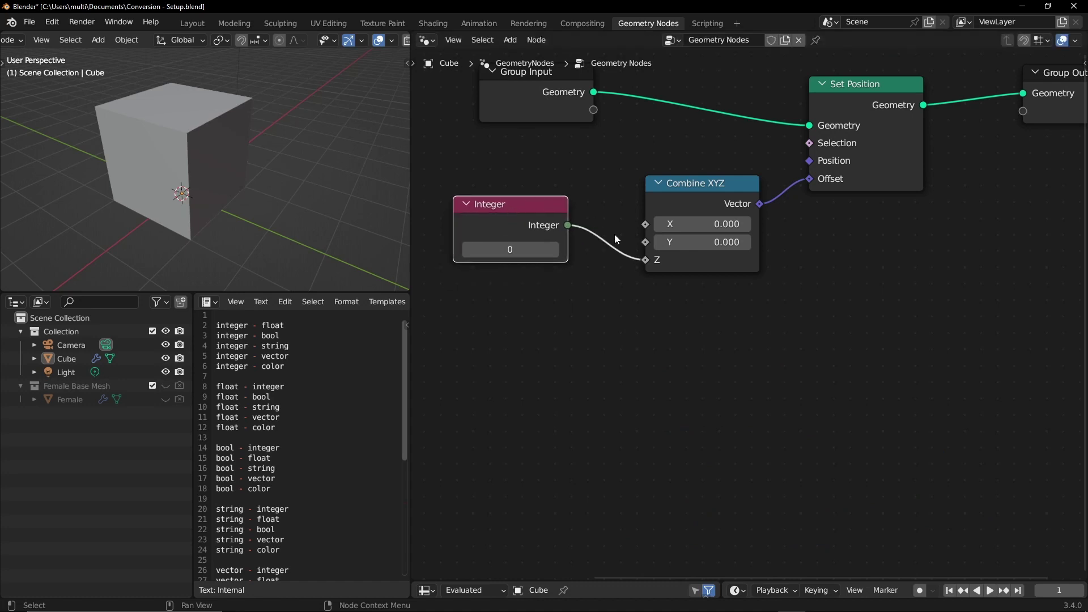
{"action": "middle_click_drag", "start_coordinate": [605, 253], "coordinate": [671, 283]}
{"action": "left_click_drag", "start_coordinate": [712, 290], "coordinate": [737, 292]}
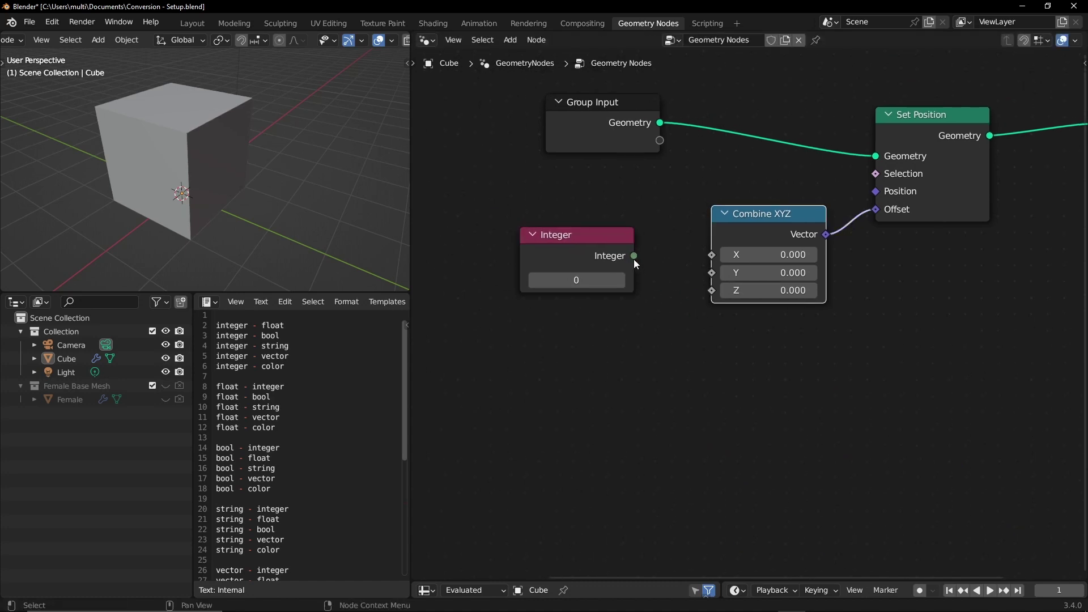
{"action": "left_click_drag", "start_coordinate": [634, 256], "coordinate": [712, 290]}
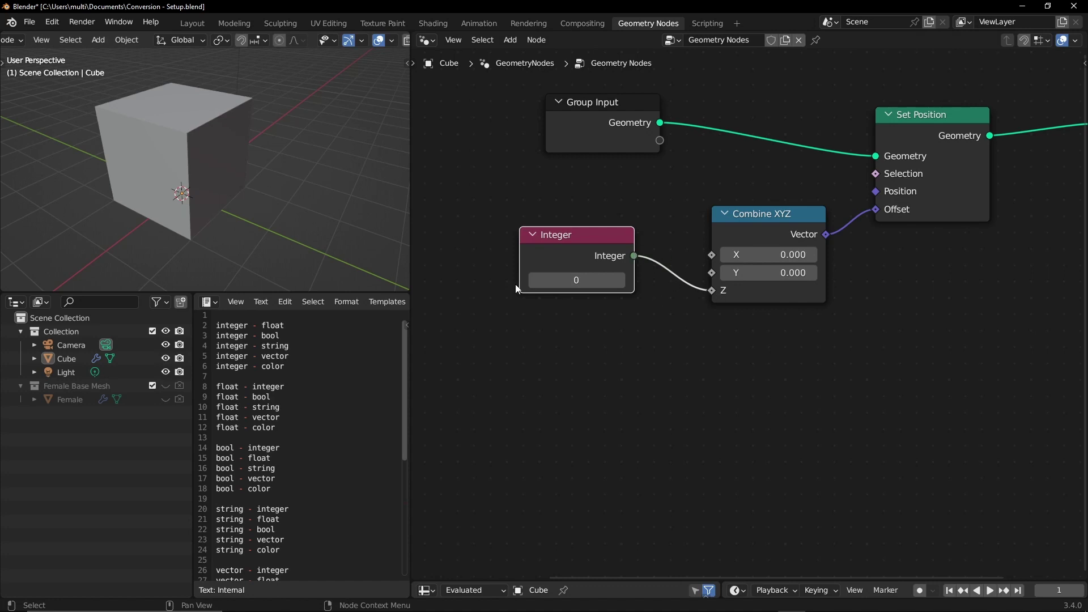
{"action": "mouse_move", "coordinate": [287, 231]}
{"action": "middle_mouse_down", "text": "ctrl"}
{"action": "mouse_move", "coordinate": [287, 207]}
{"action": "mouse_move", "coordinate": [365, 240]}
{"action": "middle_mouse_up", "text": "ctrl"}
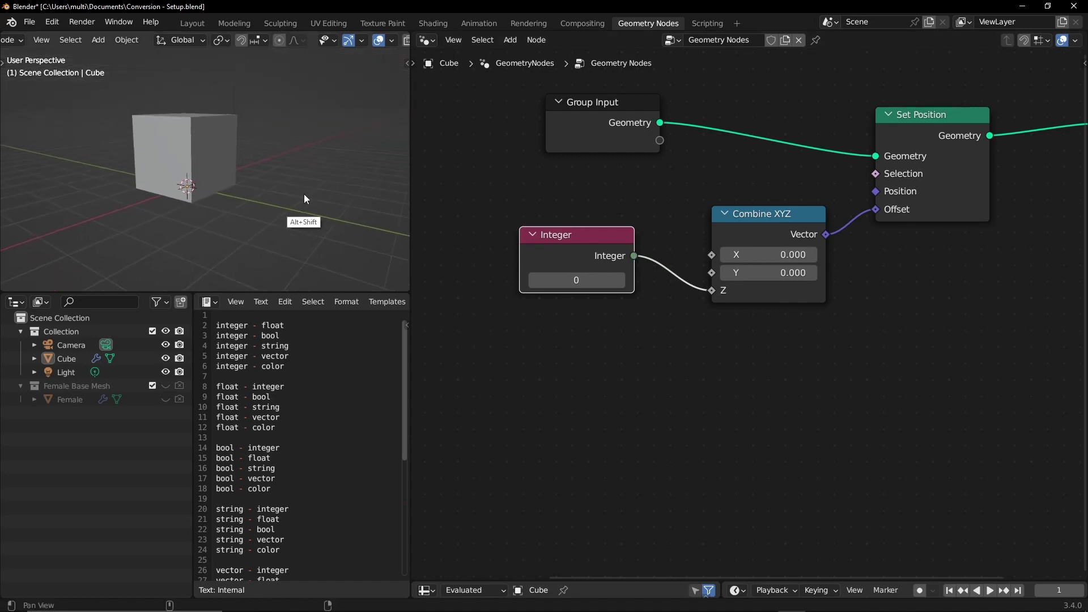
{"action": "mouse_move", "coordinate": [711, 290]}
{"action": "left_mouse_down"}
{"action": "mouse_move", "coordinate": [746, 318]}
{"action": "mouse_move", "coordinate": [765, 293]}
{"action": "left_mouse_up"}
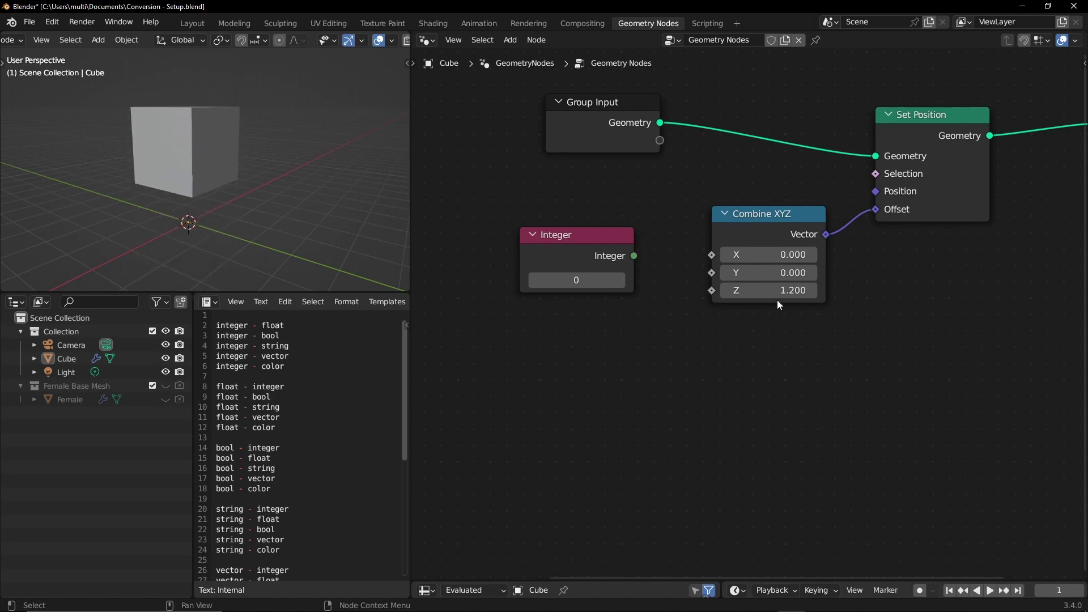
{"action": "left_click_drag", "start_coordinate": [634, 256], "coordinate": [712, 290]}
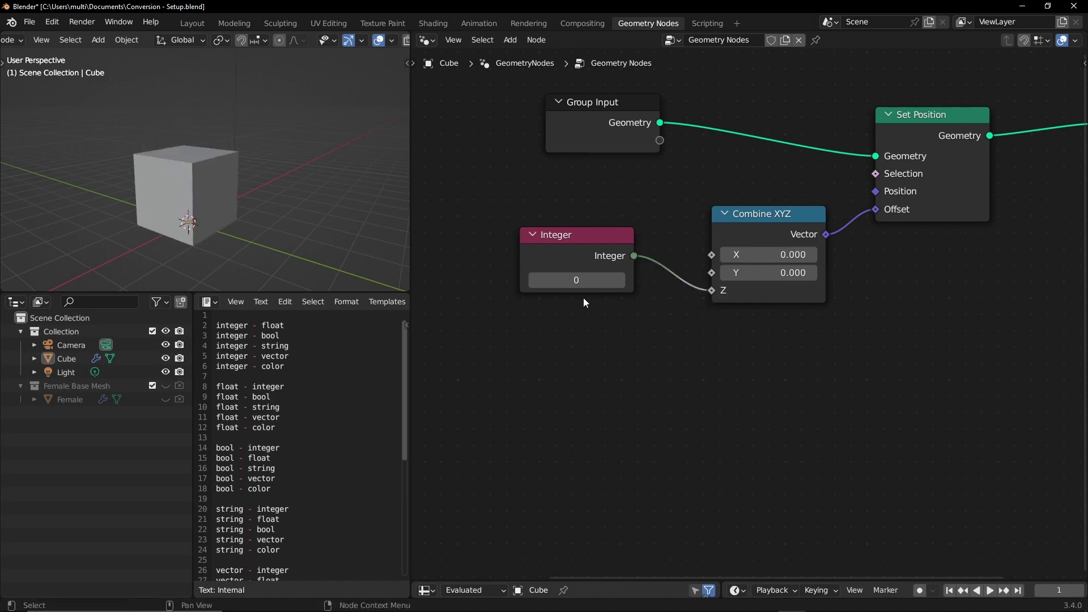
Step: Step the Integer value up and down to move the cube, leaving it at 1
{"action": "left_click_drag", "start_coordinate": [577, 281], "coordinate": [577, 280]}
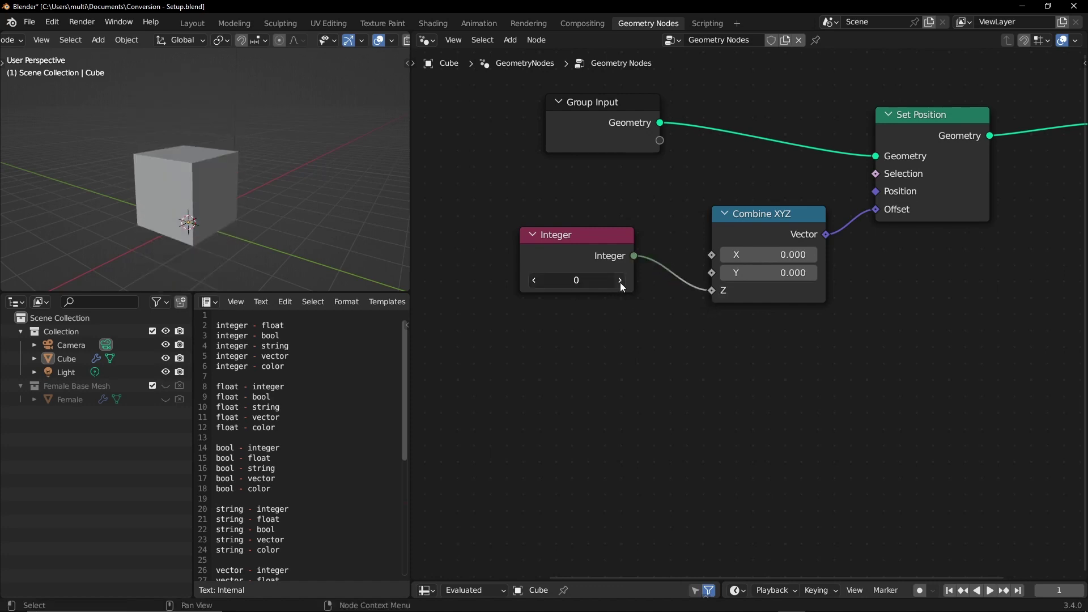
{"action": "left_click", "coordinate": [620, 282]}
{"action": "left_click", "coordinate": [534, 281]}
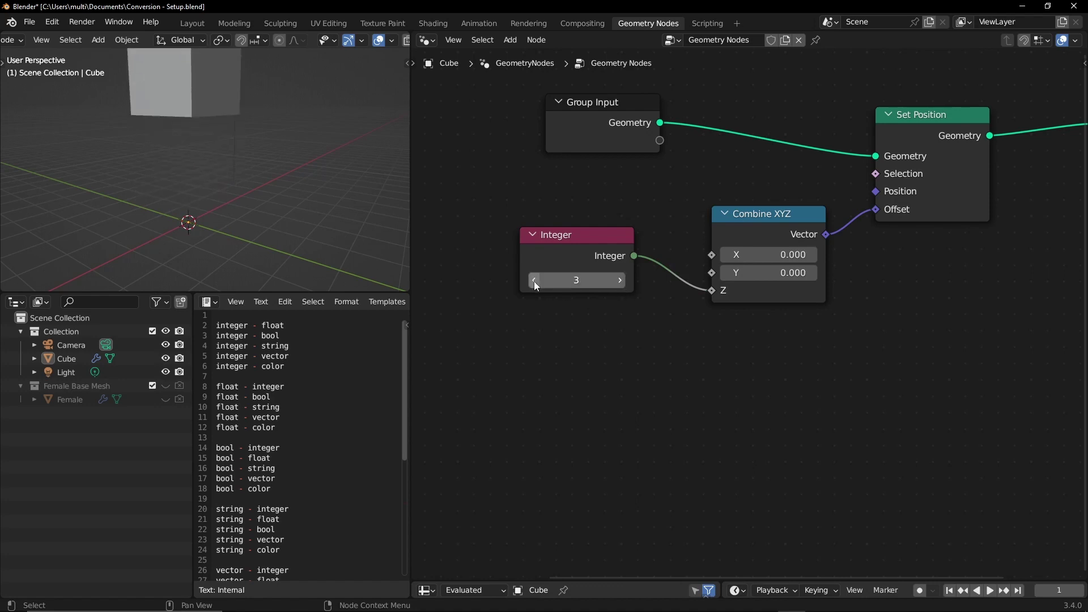
{"action": "left_click", "coordinate": [534, 281]}
{"action": "left_click", "coordinate": [619, 281]}
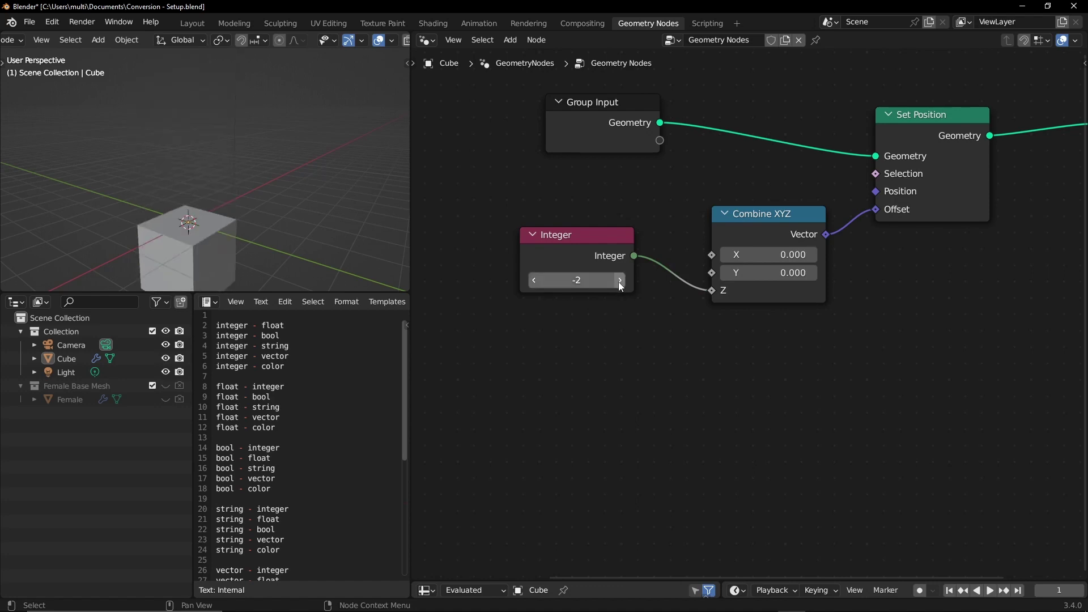
{"action": "left_click", "coordinate": [618, 280]}
{"action": "left_click", "coordinate": [532, 283]}
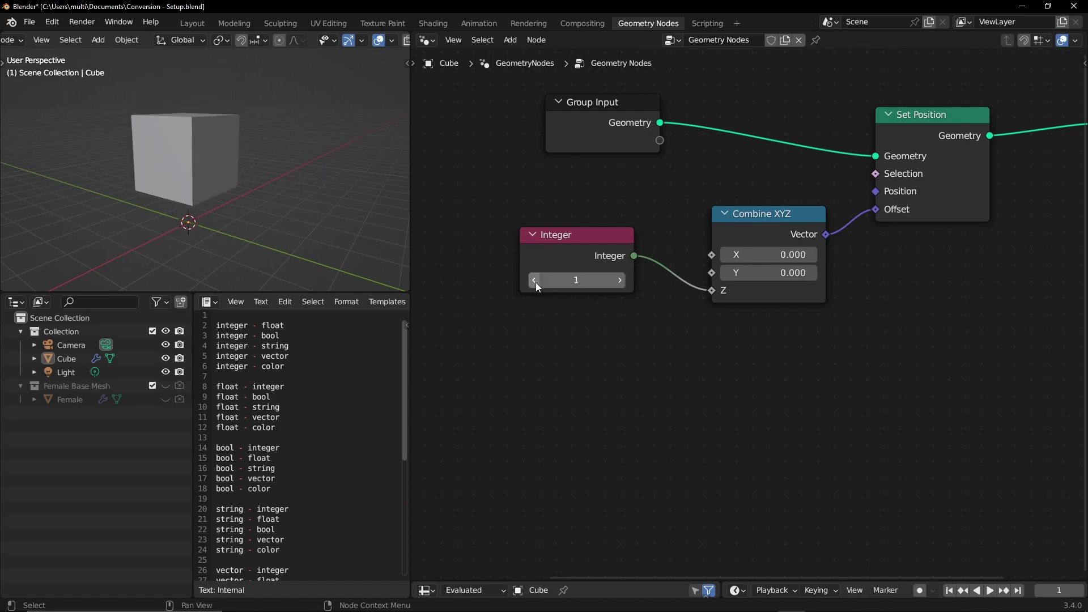
{"action": "left_click", "coordinate": [620, 282]}
{"action": "left_click", "coordinate": [532, 282]}
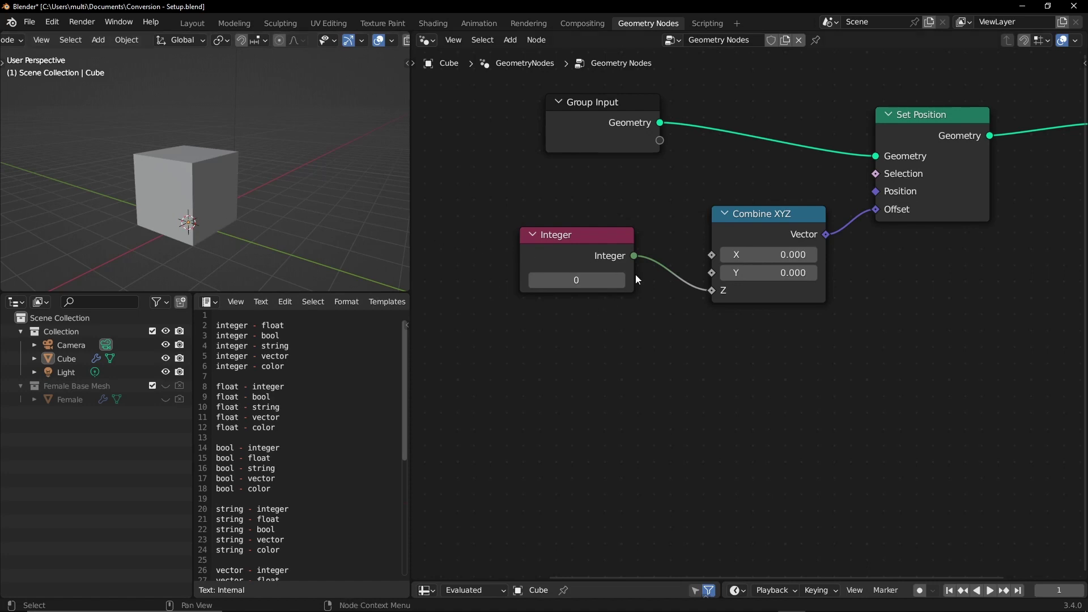
{"action": "left_click", "coordinate": [621, 281]}
{"action": "left_click_drag", "start_coordinate": [592, 228], "coordinate": [593, 244]}
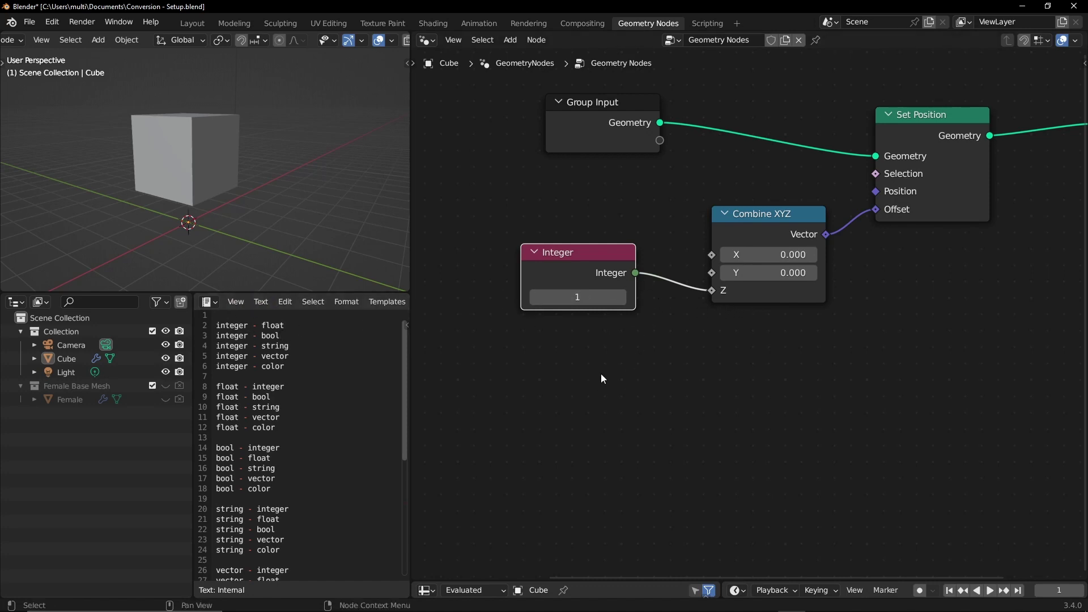
Step: Sketch a bucket outline and handwrite the 0/1 pair
{"action": "middle_click_drag", "start_coordinate": [608, 359], "coordinate": [621, 336]}
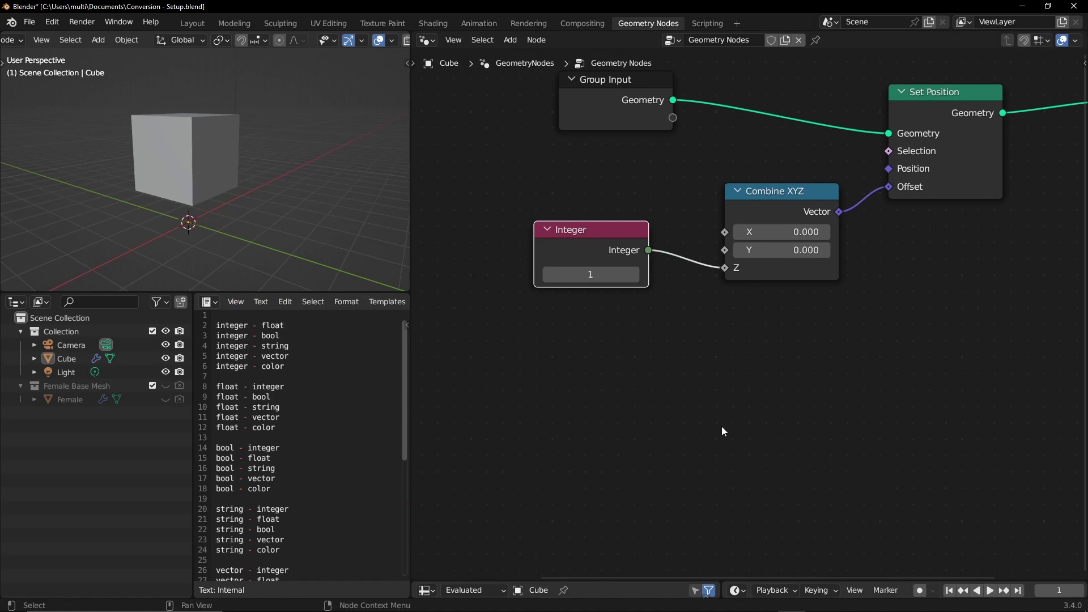
{"action": "mouse_move", "coordinate": [782, 392]}
{"action": "left_mouse_down"}
{"action": "mouse_move", "coordinate": [818, 443]}
{"action": "mouse_move", "coordinate": [847, 384]}
{"action": "mouse_move", "coordinate": [785, 391]}
{"action": "mouse_move", "coordinate": [850, 383]}
{"action": "left_mouse_up"}
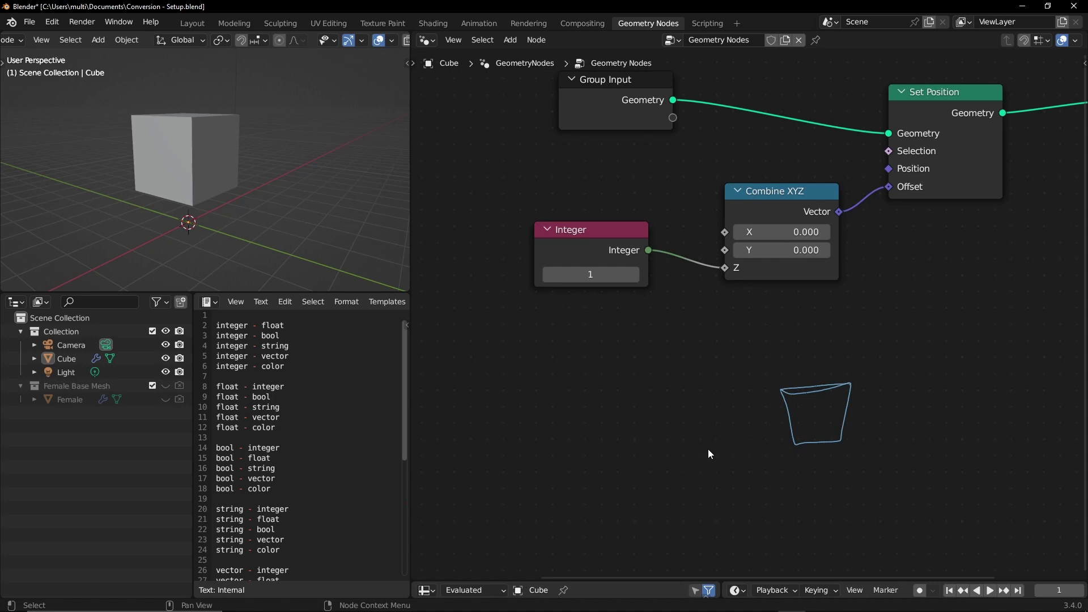
{"action": "mouse_move", "coordinate": [695, 452]}
{"action": "left_mouse_down"}
{"action": "mouse_move", "coordinate": [681, 447]}
{"action": "mouse_move", "coordinate": [708, 445]}
{"action": "left_mouse_up"}
{"action": "left_click_drag", "start_coordinate": [570, 390], "coordinate": [600, 421]}
{"action": "key", "text": "ctrl"}
Step: Write the F/T, N/Y and B pairs below, with a dash toward the bucket
{"action": "left_click_drag", "start_coordinate": [568, 442], "coordinate": [567, 465]}
{"action": "mouse_move", "coordinate": [567, 442]}
{"action": "left_mouse_down"}
{"action": "mouse_move", "coordinate": [581, 441]}
{"action": "mouse_move", "coordinate": [577, 452]}
{"action": "left_mouse_up"}
{"action": "mouse_move", "coordinate": [605, 455]}
{"action": "left_mouse_down"}
{"action": "mouse_move", "coordinate": [602, 465]}
{"action": "mouse_move", "coordinate": [661, 432]}
{"action": "mouse_move", "coordinate": [651, 453]}
{"action": "left_mouse_up"}
{"action": "mouse_move", "coordinate": [566, 512]}
{"action": "left_mouse_down"}
{"action": "mouse_move", "coordinate": [582, 486]}
{"action": "mouse_move", "coordinate": [605, 504]}
{"action": "mouse_move", "coordinate": [656, 487]}
{"action": "mouse_move", "coordinate": [656, 498]}
{"action": "left_mouse_up"}
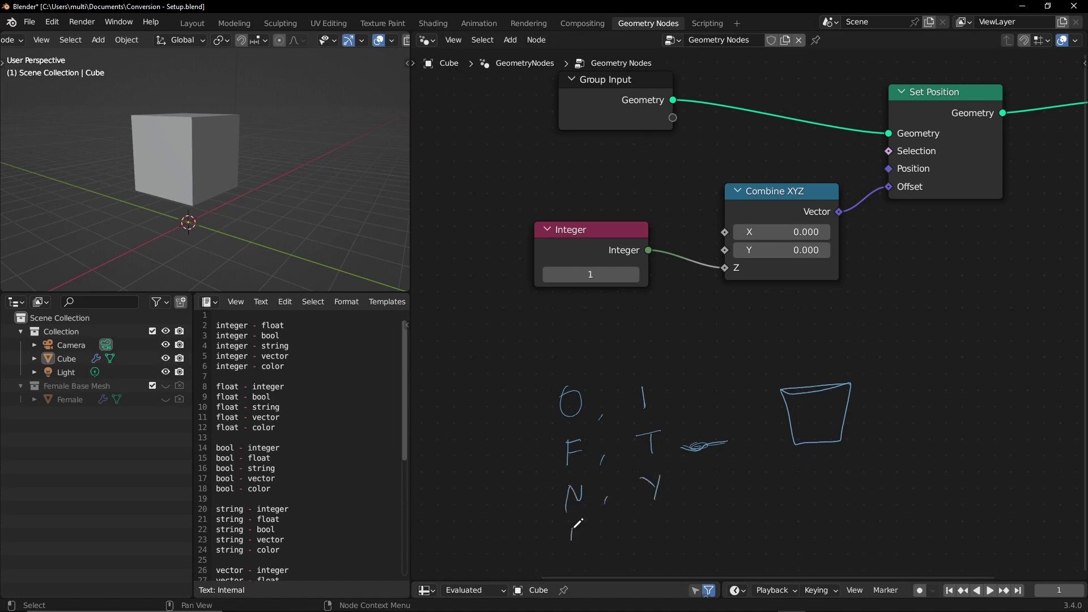
{"action": "left_click_drag", "start_coordinate": [571, 527], "coordinate": [573, 549]}
{"action": "mouse_move", "coordinate": [610, 541]}
{"action": "left_mouse_down"}
{"action": "mouse_move", "coordinate": [609, 549]}
{"action": "mouse_move", "coordinate": [656, 541]}
{"action": "mouse_move", "coordinate": [667, 521]}
{"action": "left_mouse_up"}
Step: Add W, row dividers, a vertical divider and a box to the table, then clear annotations
{"action": "left_click_drag", "start_coordinate": [543, 438], "coordinate": [667, 418]}
{"action": "left_click_drag", "start_coordinate": [682, 462], "coordinate": [544, 487]}
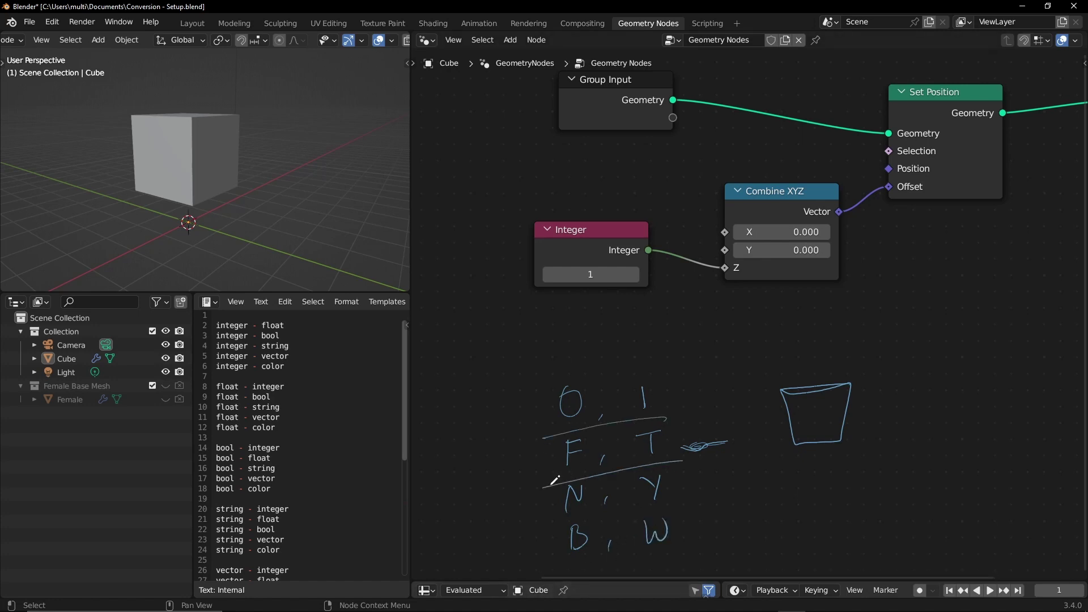
{"action": "left_click_drag", "start_coordinate": [685, 500], "coordinate": [545, 525]}
{"action": "left_click_drag", "start_coordinate": [602, 391], "coordinate": [622, 572]}
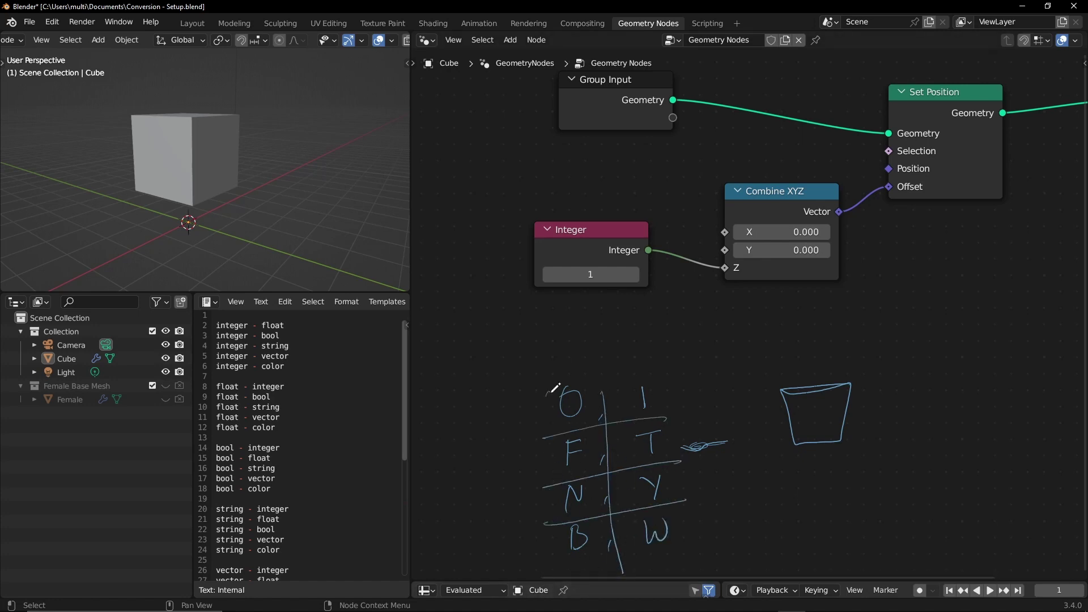
{"action": "mouse_move", "coordinate": [544, 393]}
{"action": "left_mouse_down"}
{"action": "mouse_move", "coordinate": [568, 573]}
{"action": "mouse_move", "coordinate": [638, 377]}
{"action": "mouse_move", "coordinate": [687, 510]}
{"action": "mouse_move", "coordinate": [607, 567]}
{"action": "mouse_move", "coordinate": [566, 574]}
{"action": "left_mouse_up"}
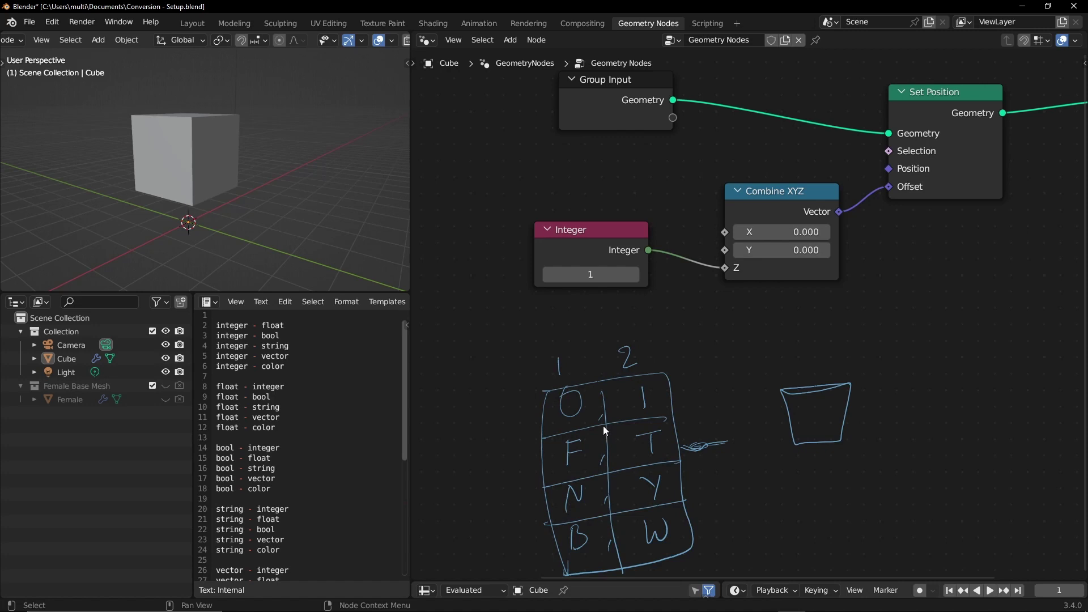
{"action": "key", "text": "d+x"}
Step: Confirm annotation removal and link the Integer output to Set Position's Selection input
{"action": "left_click", "coordinate": [629, 391]}
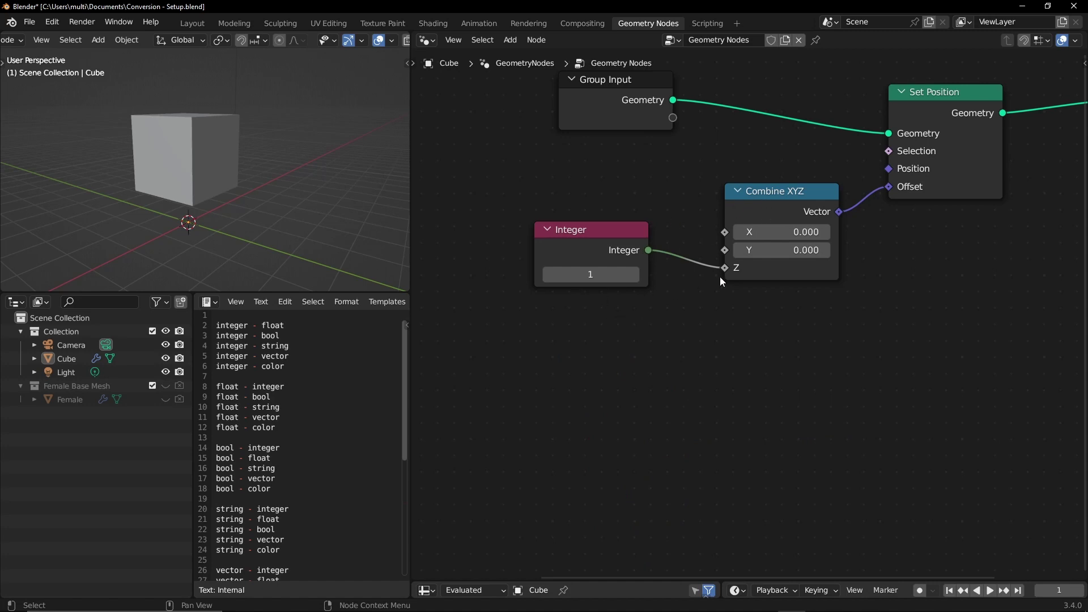
{"action": "left_click_drag", "start_coordinate": [774, 193], "coordinate": [786, 310]}
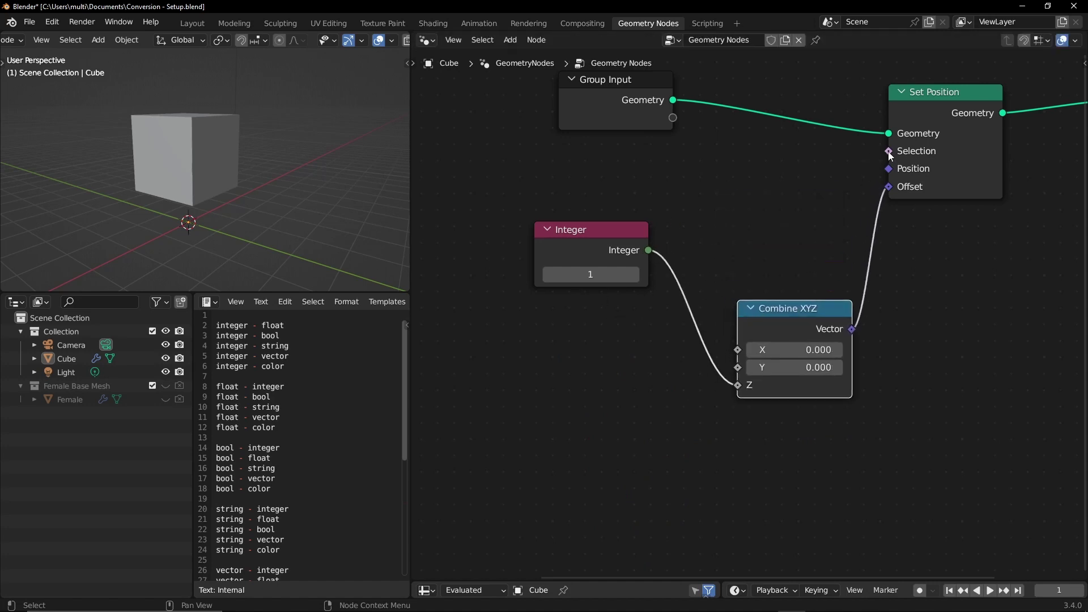
{"action": "left_click_drag", "start_coordinate": [738, 385], "coordinate": [888, 151]}
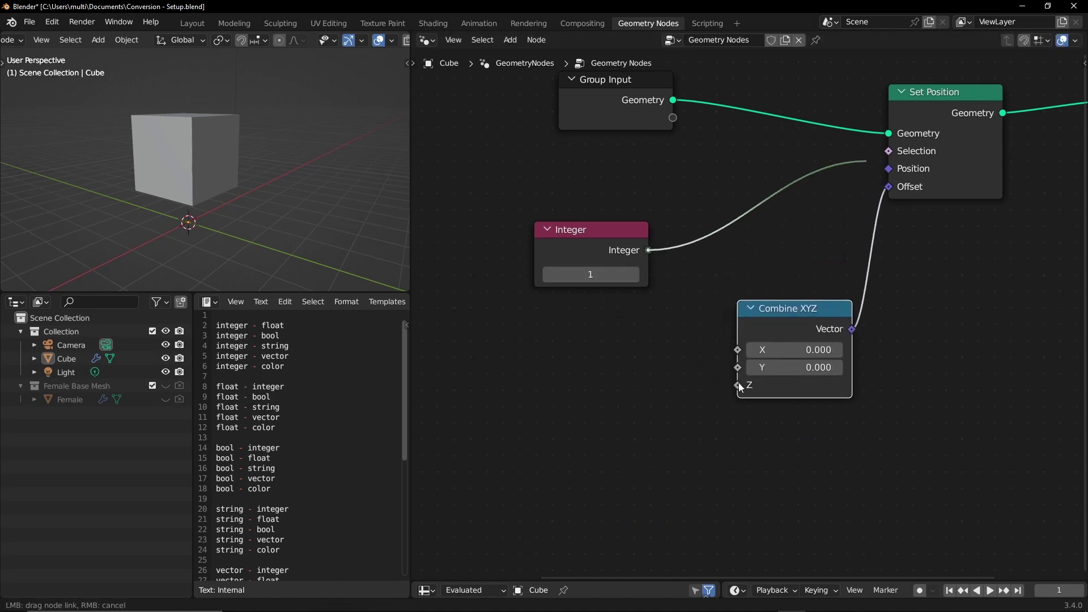
{"action": "left_click_drag", "start_coordinate": [591, 253], "coordinate": [610, 228]}
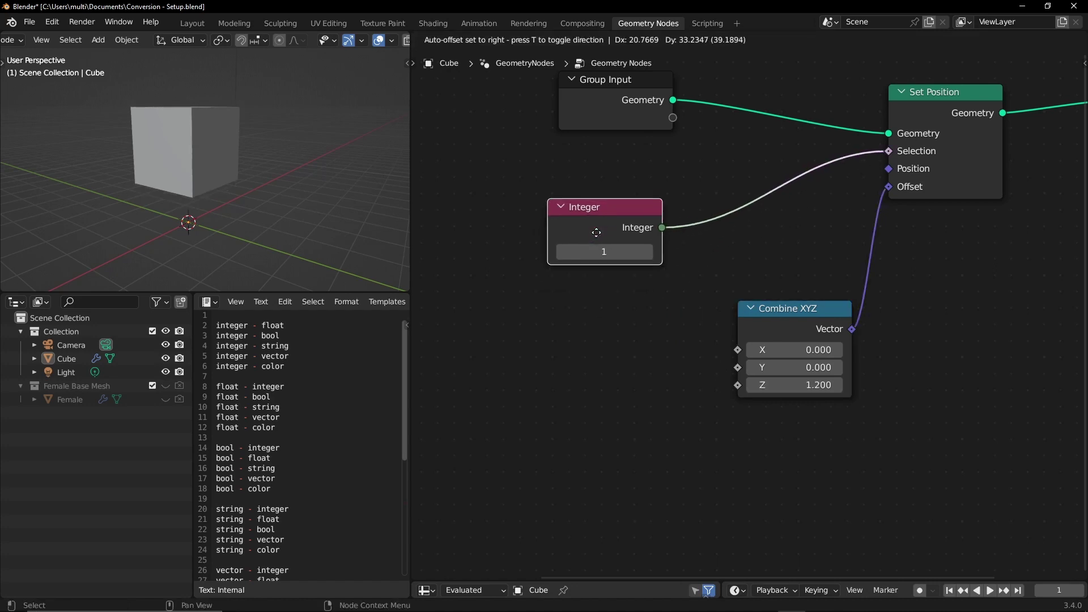
Step: Step the Integer value between 0 and 2 while watching the cube, ending at 1
{"action": "left_click", "coordinate": [565, 251]}
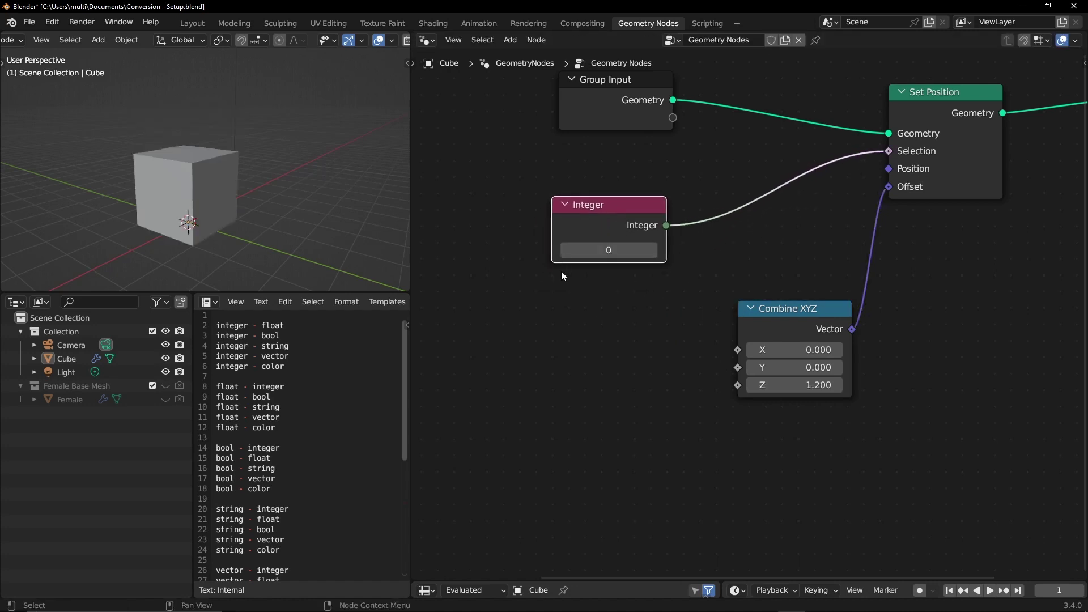
{"action": "left_click", "coordinate": [653, 251]}
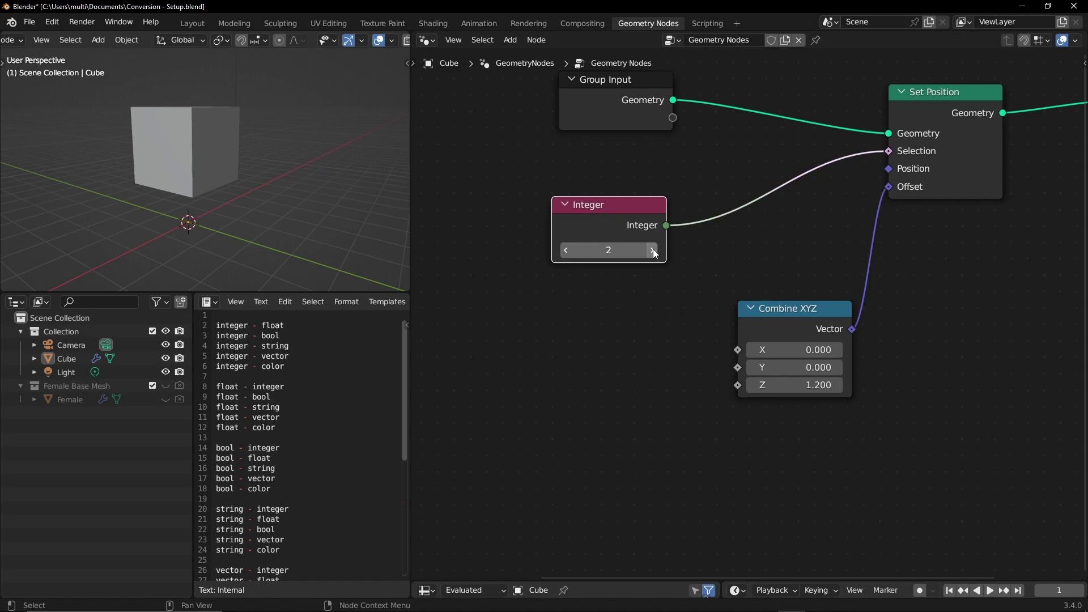
{"action": "left_click", "coordinate": [565, 250]}
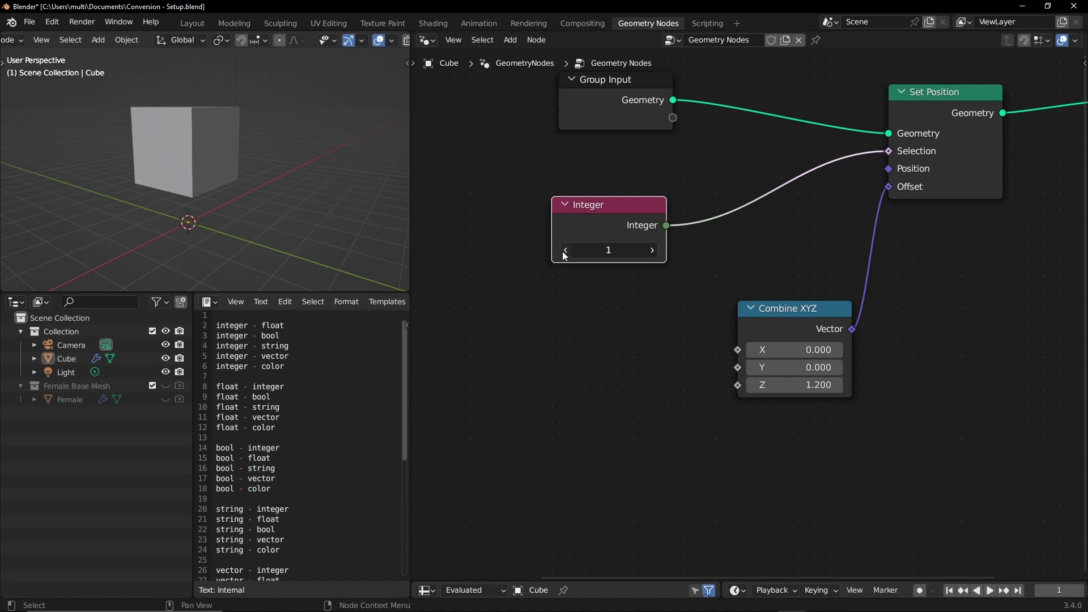
{"action": "left_click", "coordinate": [652, 250]}
{"action": "left_click_drag", "start_coordinate": [599, 255], "coordinate": [574, 250]}
{"action": "left_click_drag", "start_coordinate": [590, 205], "coordinate": [582, 188]}
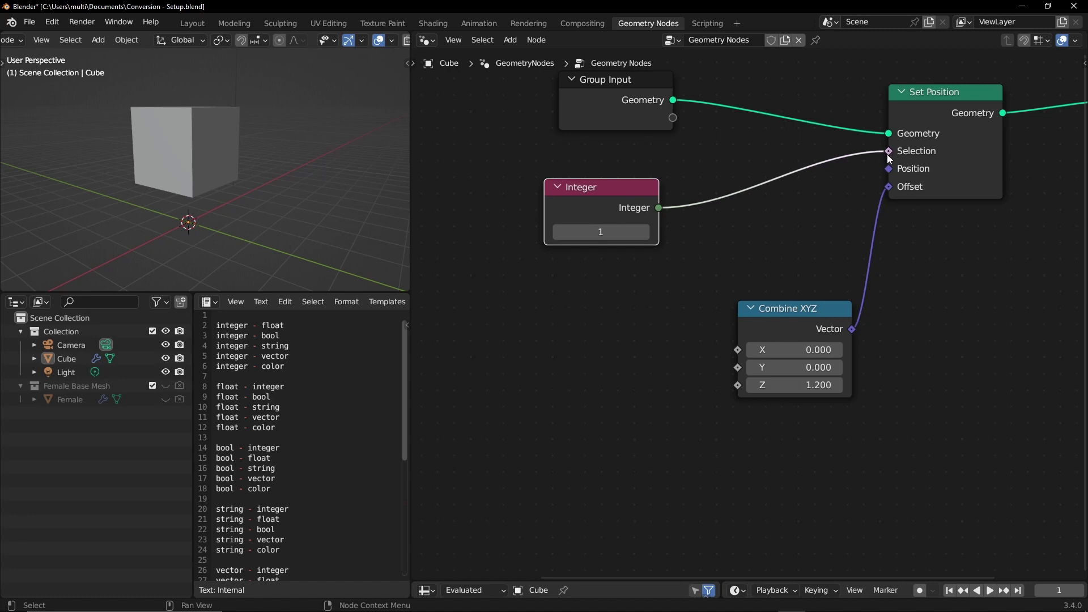
{"action": "left_click", "coordinate": [559, 233]}
{"action": "left_click", "coordinate": [644, 234]}
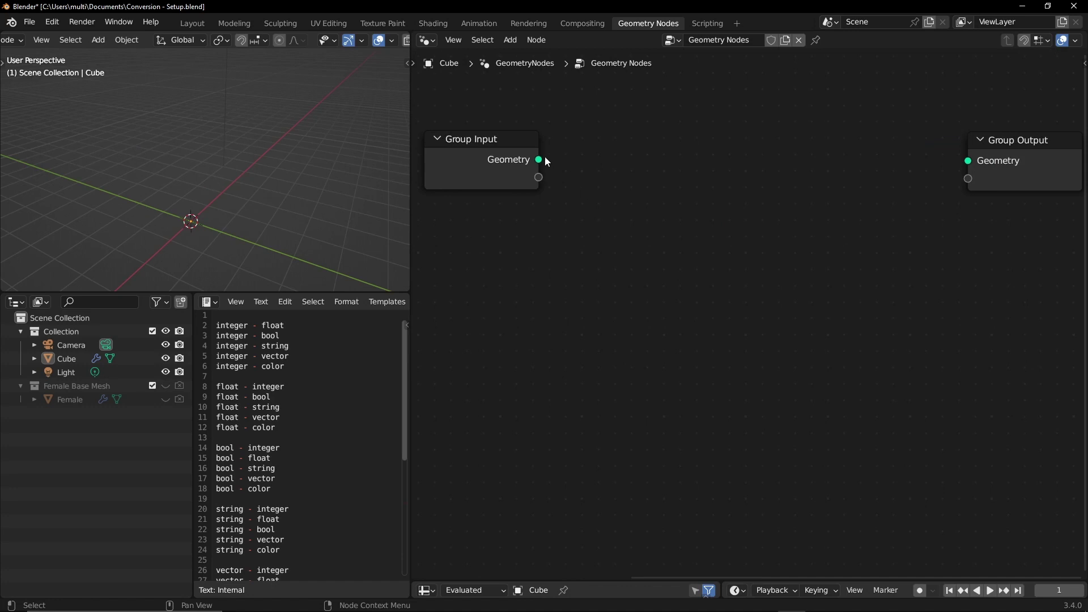
Step: Add a String to Curves node reading 'Hello' and link it to Group Output
{"action": "left_click_drag", "start_coordinate": [547, 162], "coordinate": [969, 161]}
{"action": "key", "text": "shift+a"}
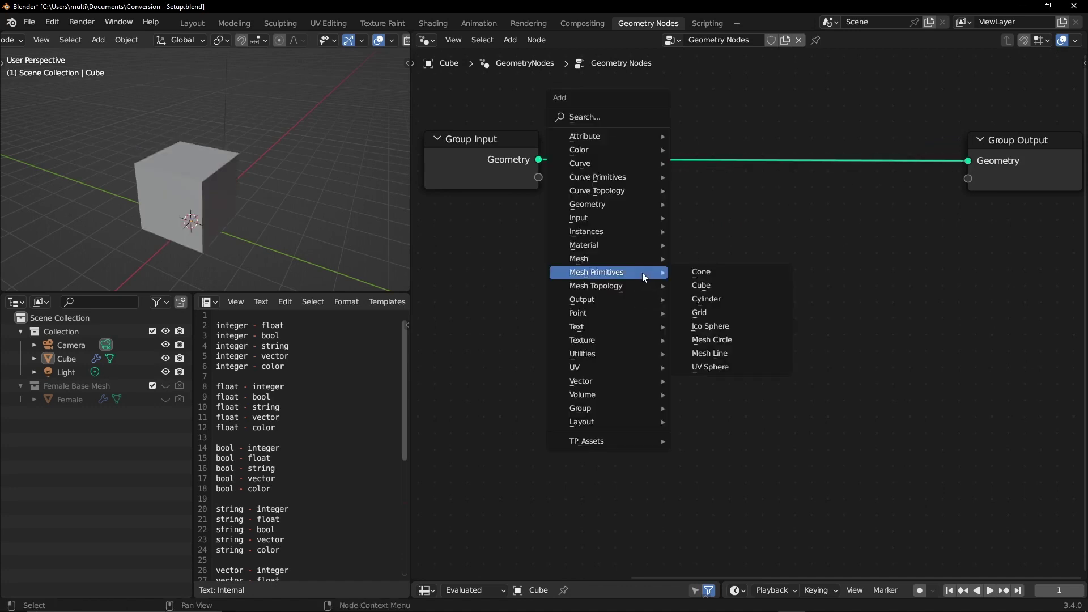
{"action": "mouse_move", "coordinate": [609, 326]}
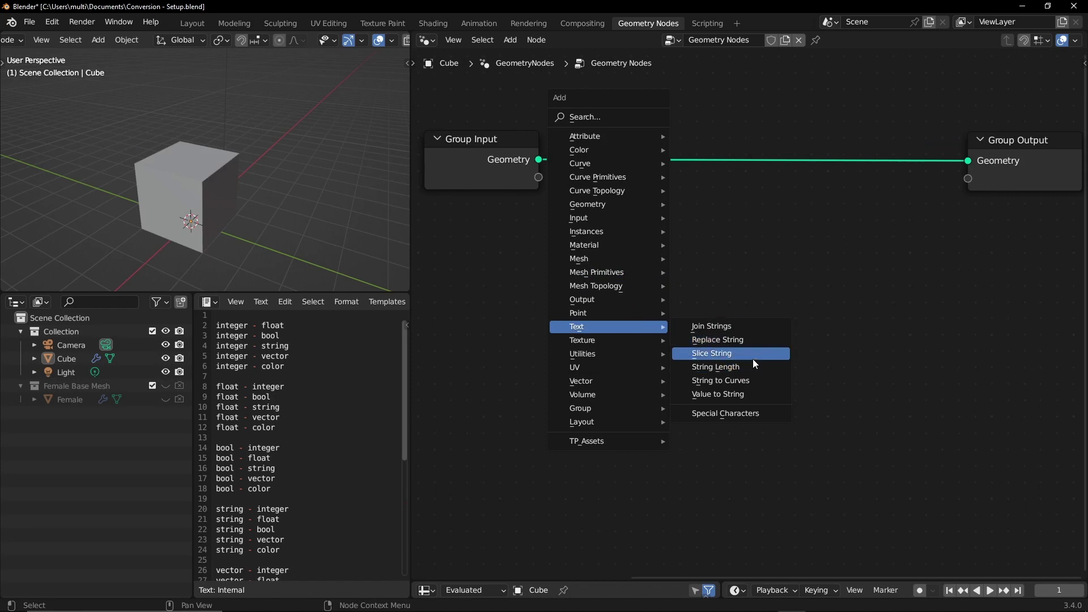
{"action": "left_click", "coordinate": [730, 380]}
{"action": "left_click", "coordinate": [560, 216]}
{"action": "left_click_drag", "start_coordinate": [723, 246], "coordinate": [968, 161]}
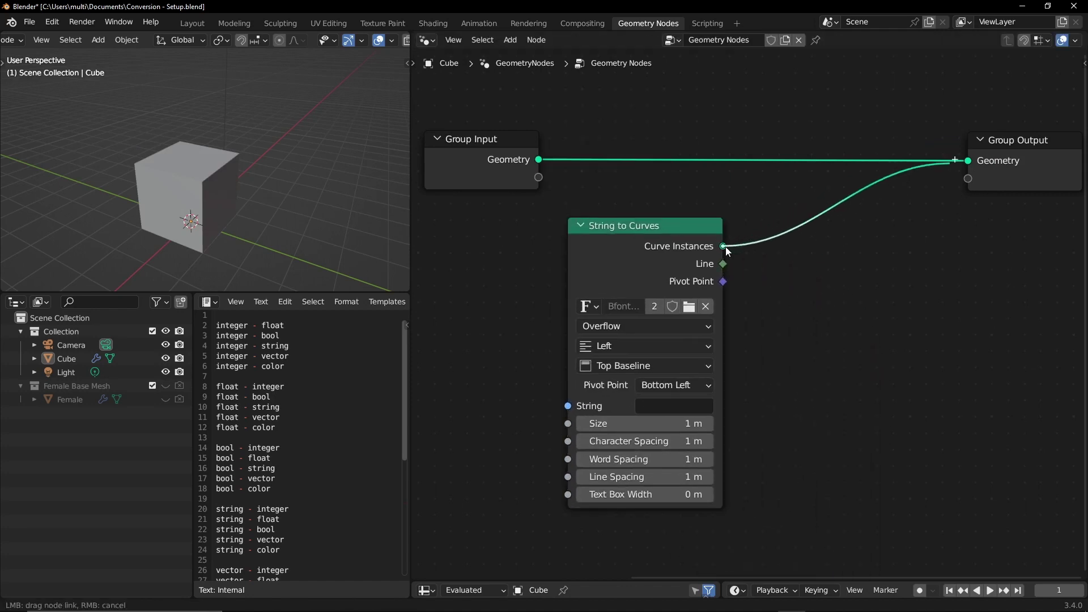
{"action": "left_click_drag", "start_coordinate": [697, 239], "coordinate": [698, 241]}
{"action": "left_click", "coordinate": [644, 407]}
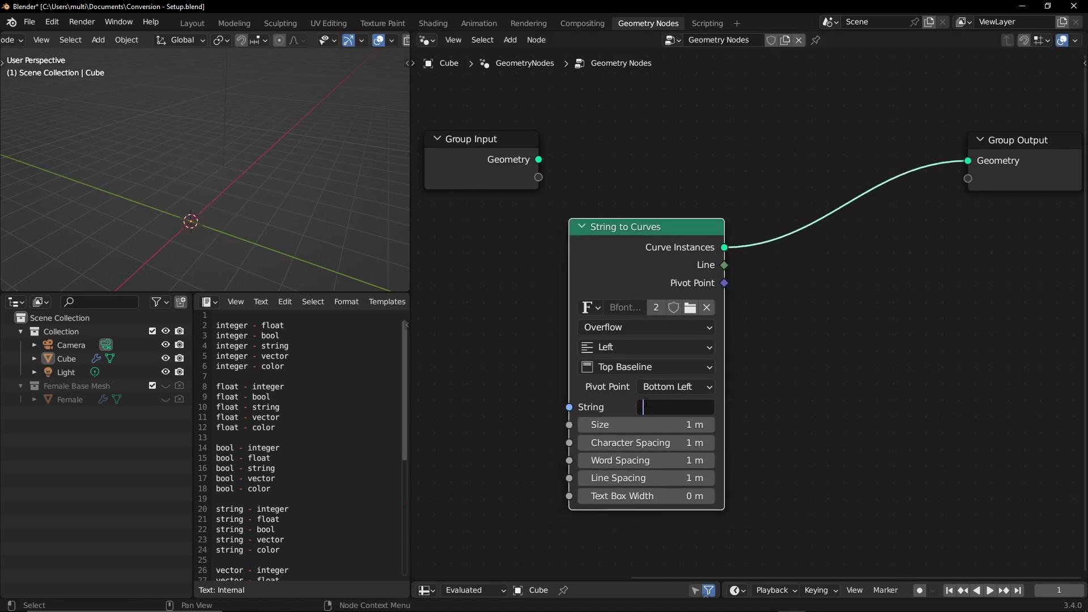
{"action": "type", "text": "Hello"}
{"action": "key", "text": "Return"}
{"action": "left_click", "coordinate": [802, 333]}
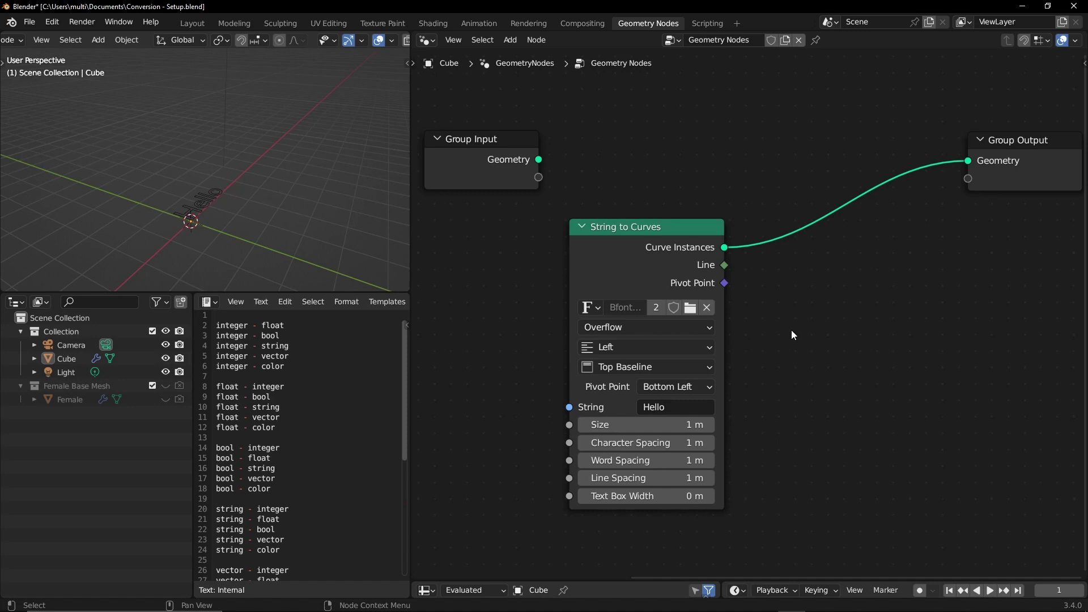
Step: Insert a Fill Curve node between String to Curves and Group Output to fill the lettering
{"action": "key", "text": "shift+a"}
{"action": "left_click", "coordinate": [755, 117]}
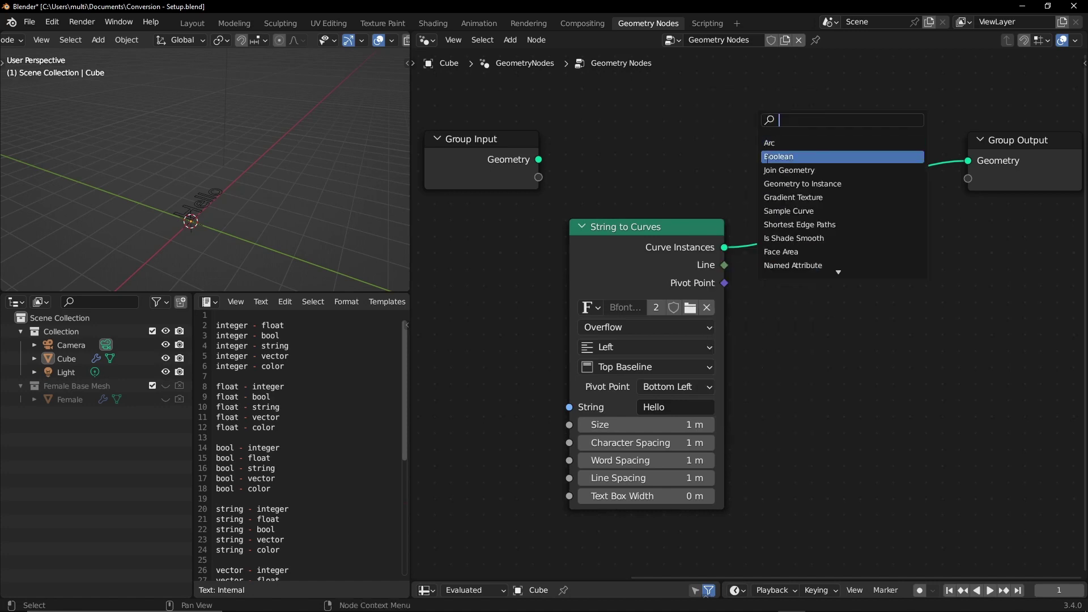
{"action": "type", "text": "fill"}
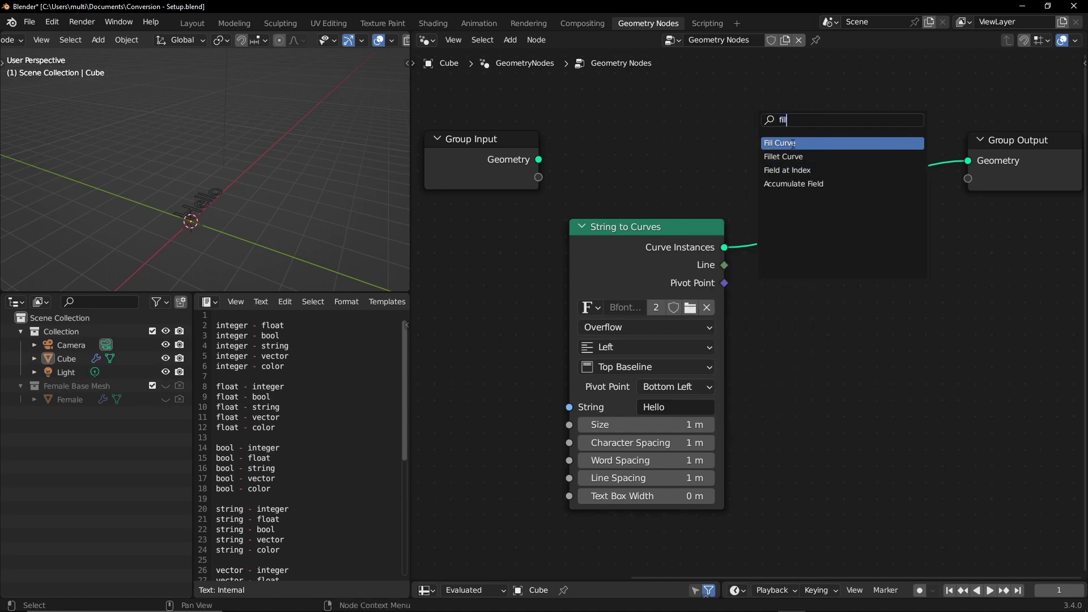
{"action": "left_click", "coordinate": [780, 143]}
{"action": "left_click", "coordinate": [839, 221]}
{"action": "mouse_move", "coordinate": [274, 204]}
{"action": "middle_mouse_down", "text": "alt"}
{"action": "mouse_move", "coordinate": [223, 233]}
{"action": "mouse_move", "coordinate": [277, 233]}
{"action": "middle_mouse_up", "text": "alt"}
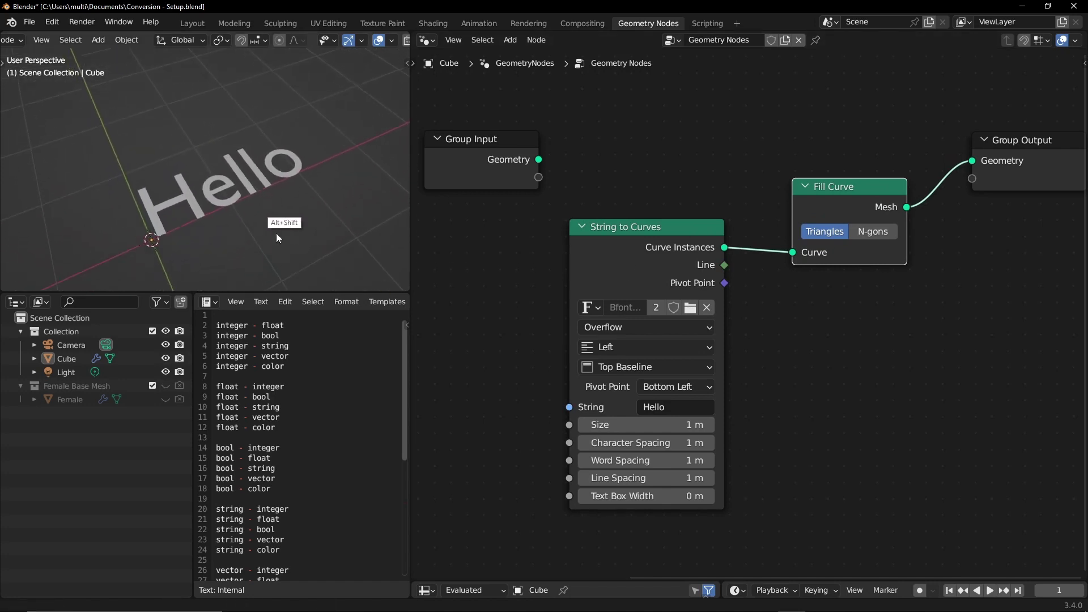
{"action": "scroll", "coordinate": [561, 303], "scroll_direction": "left", "scroll_amount": 5}
Step: Add an Integer node and link it to the String to Curves String input
{"action": "key", "text": "shift+a"}
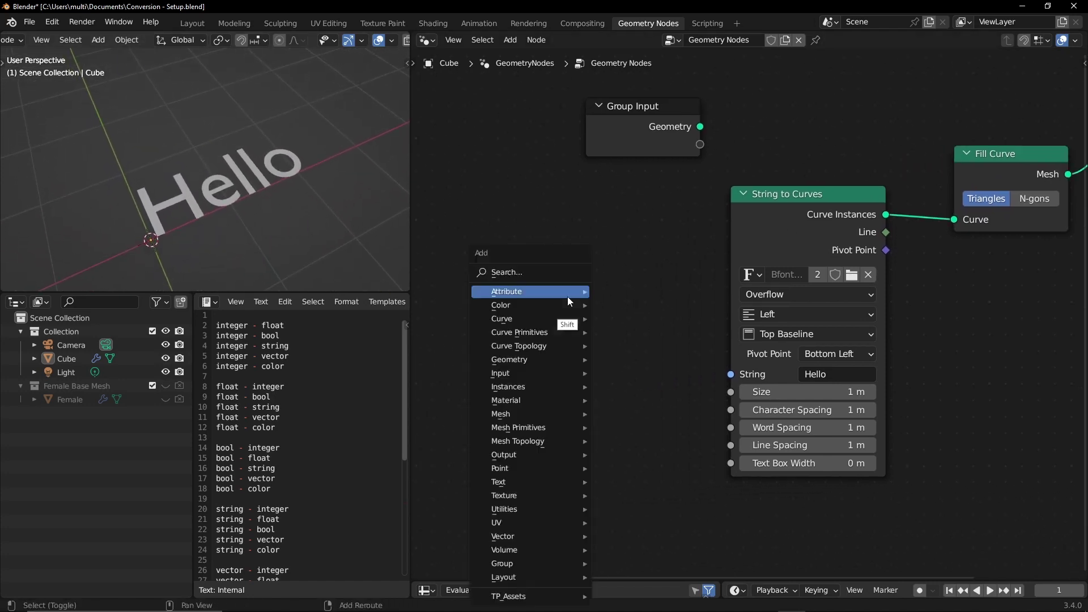
{"action": "type", "text": "in"}
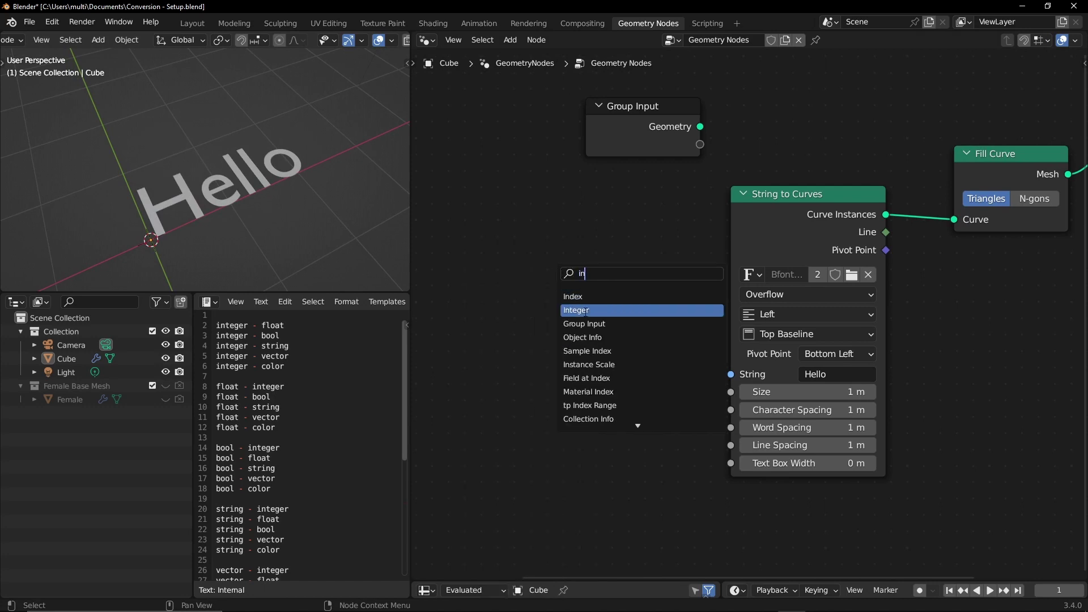
{"action": "left_click", "coordinate": [577, 310]}
{"action": "left_click", "coordinate": [568, 335]}
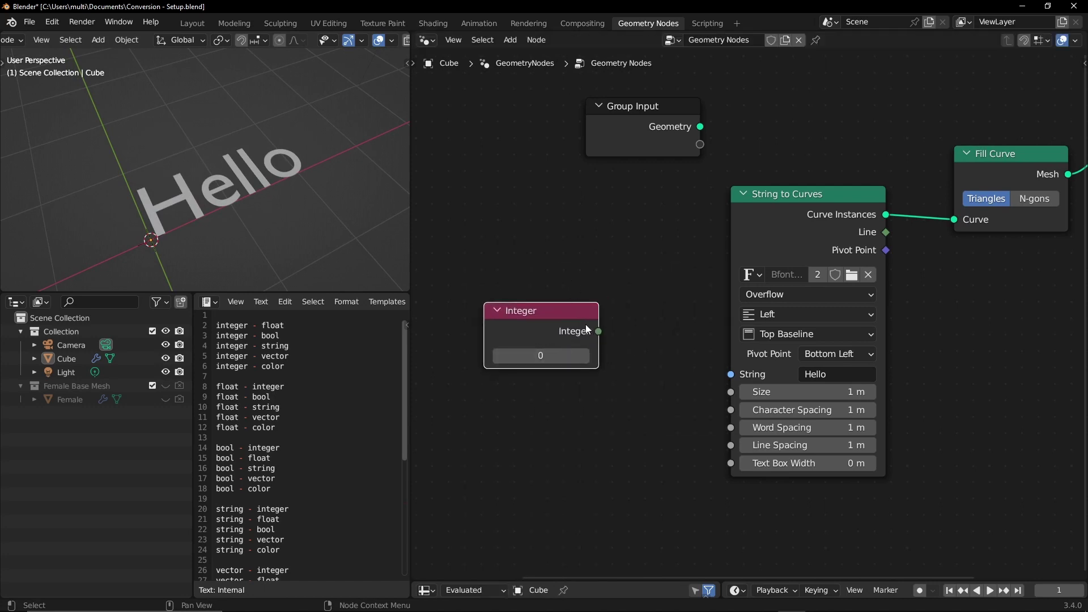
{"action": "mouse_move", "coordinate": [584, 311]}
{"action": "left_mouse_down"}
{"action": "mouse_move", "coordinate": [551, 316]}
{"action": "mouse_move", "coordinate": [728, 374]}
{"action": "left_mouse_up"}
{"action": "left_click_drag", "start_coordinate": [568, 339], "coordinate": [566, 338]}
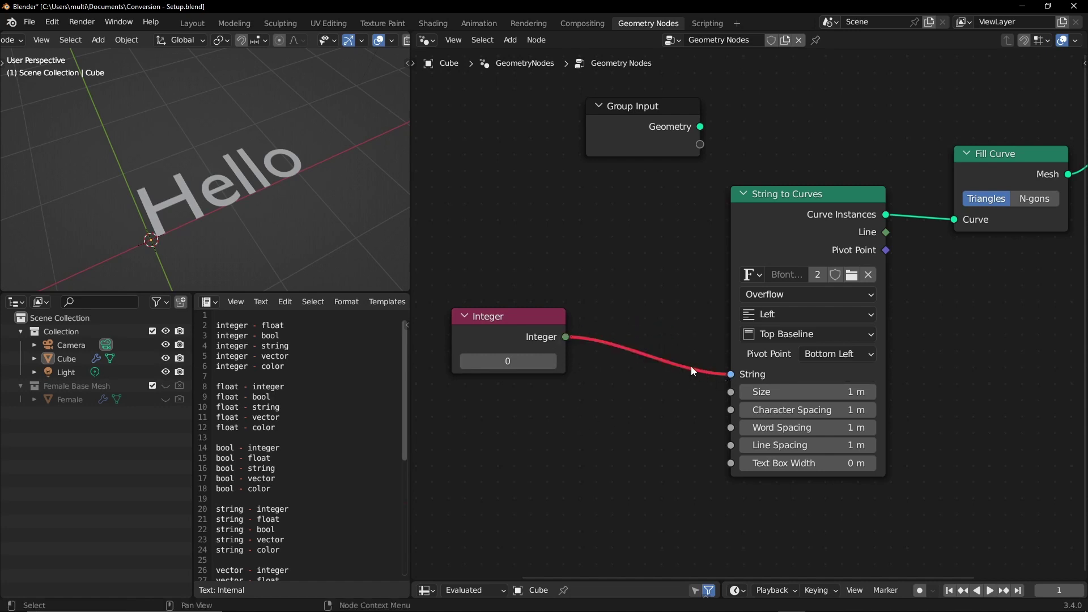
Step: Reposition the new Integer node beside the collapsed input nodes
{"action": "middle_click_drag", "start_coordinate": [634, 275], "coordinate": [699, 222]}
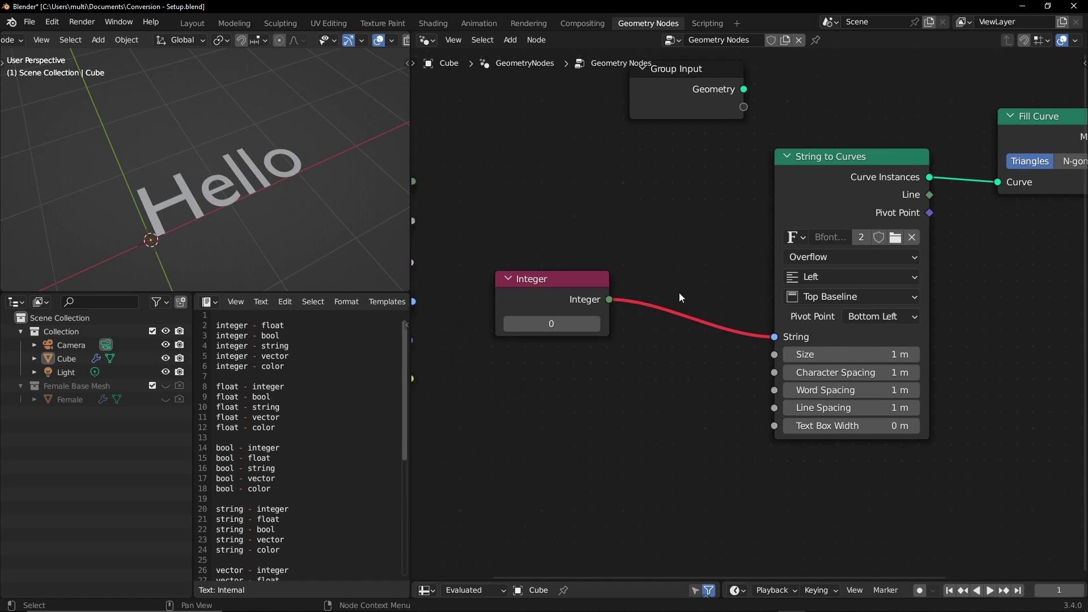
{"action": "middle_click_drag", "start_coordinate": [485, 257], "coordinate": [668, 249]}
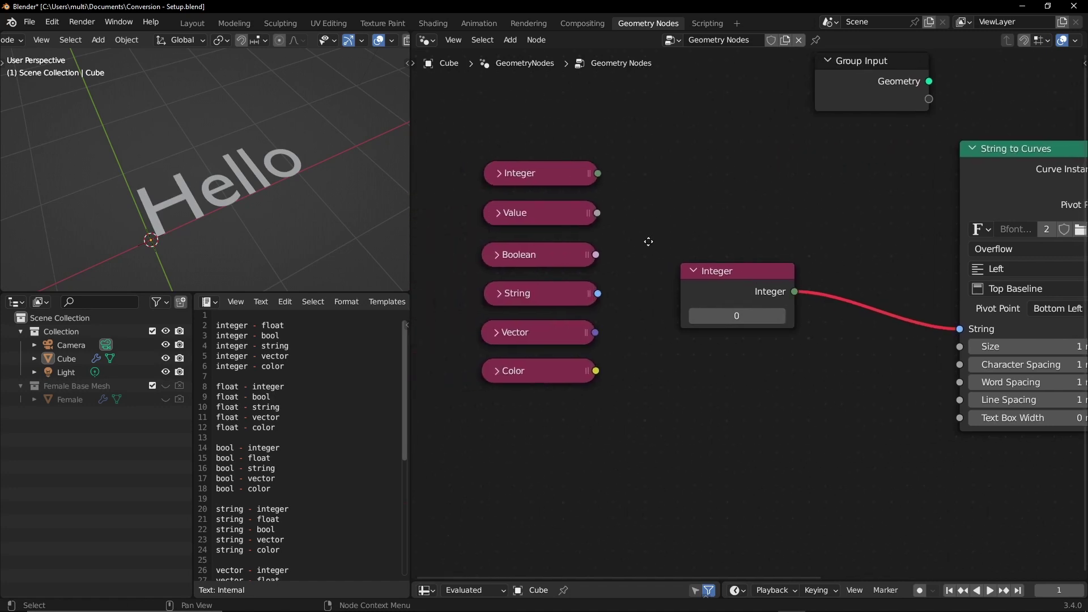
{"action": "left_click_drag", "start_coordinate": [630, 137], "coordinate": [530, 413]}
{"action": "middle_click_drag", "start_coordinate": [630, 257], "coordinate": [559, 224]}
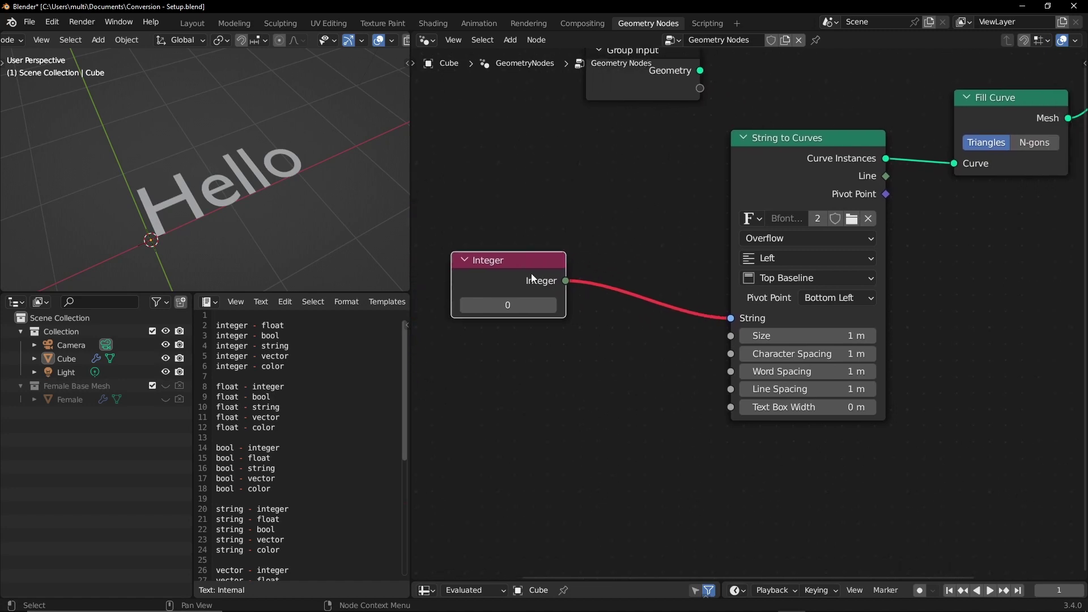
{"action": "left_click_drag", "start_coordinate": [532, 273], "coordinate": [535, 267]}
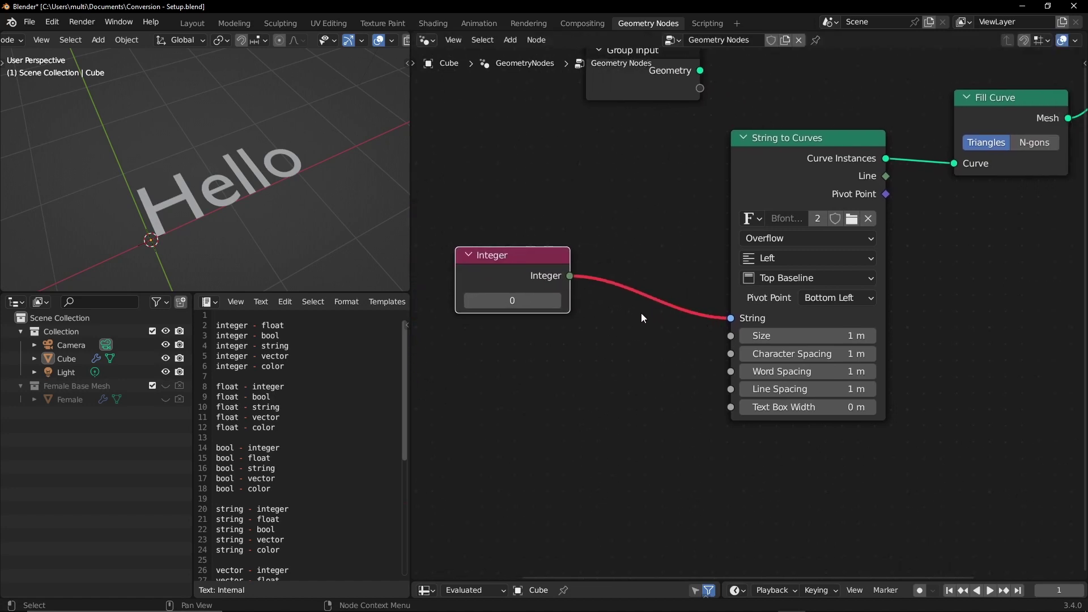
{"action": "middle_click_drag", "start_coordinate": [641, 313], "coordinate": [682, 272]}
{"action": "key", "text": "g"}
{"action": "left_click", "coordinate": [548, 326]}
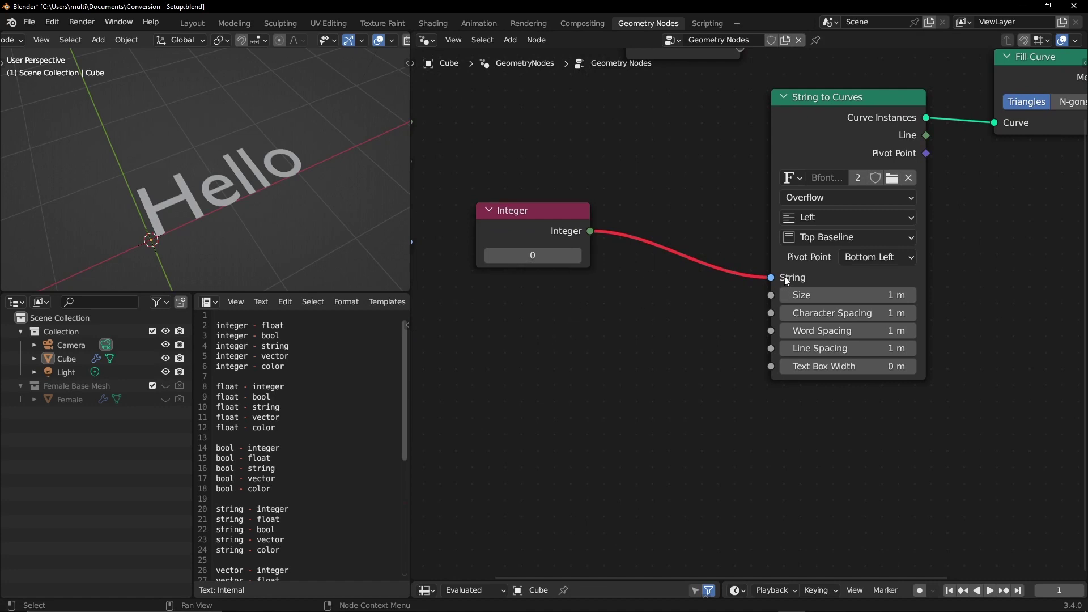
Step: Insert a Value to String node between Integer and String, and set Integer to 37
{"action": "left_click_drag", "start_coordinate": [786, 280], "coordinate": [663, 316]}
{"action": "left_click_drag", "start_coordinate": [772, 277], "coordinate": [687, 315]}
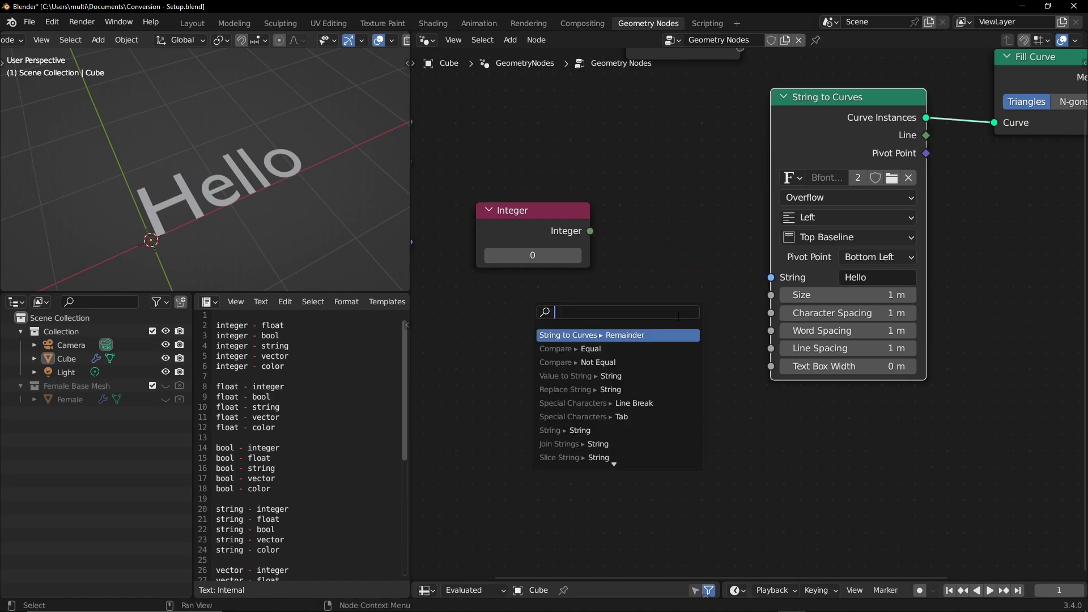
{"action": "type", "text": "va"}
{"action": "left_click", "coordinate": [622, 336]}
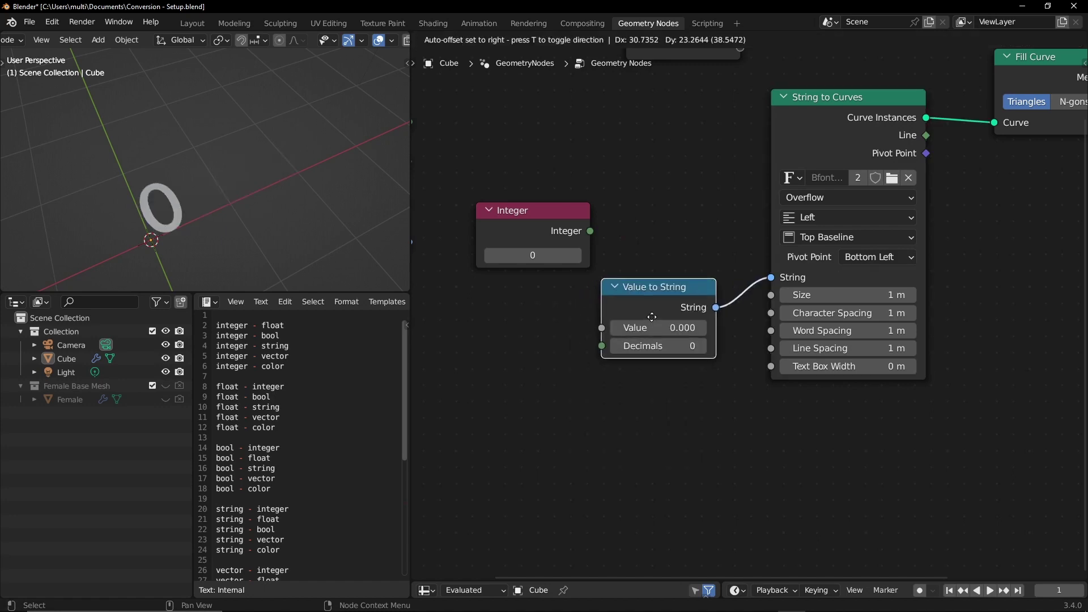
{"action": "left_click", "coordinate": [639, 321]}
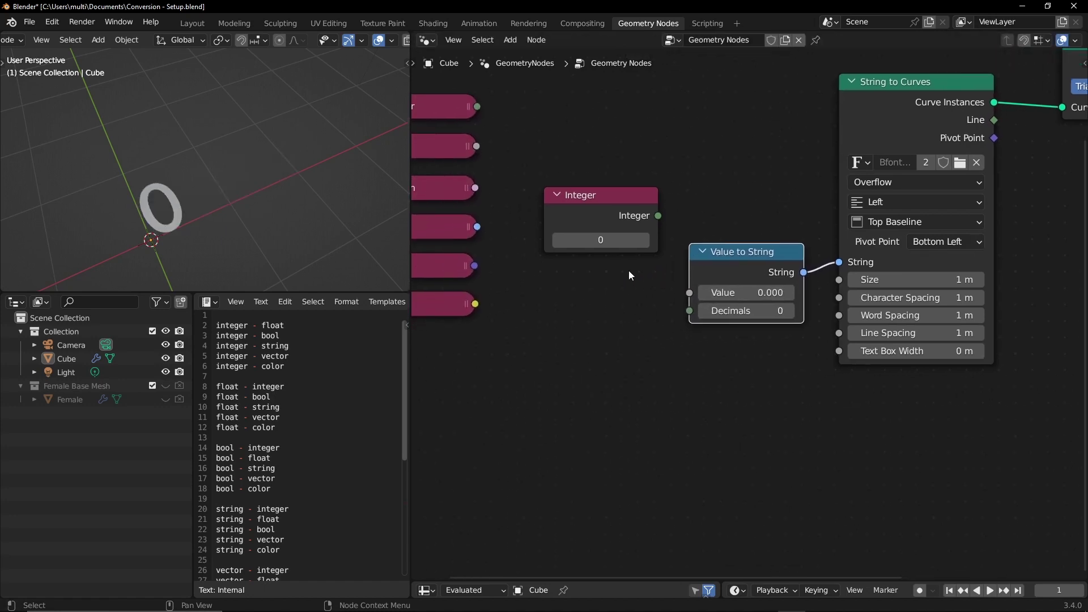
{"action": "mouse_move", "coordinate": [649, 210]}
{"action": "left_mouse_down"}
{"action": "mouse_move", "coordinate": [613, 232]}
{"action": "mouse_move", "coordinate": [689, 293]}
{"action": "left_mouse_up"}
{"action": "middle_click_drag", "start_coordinate": [648, 330], "coordinate": [626, 335]}
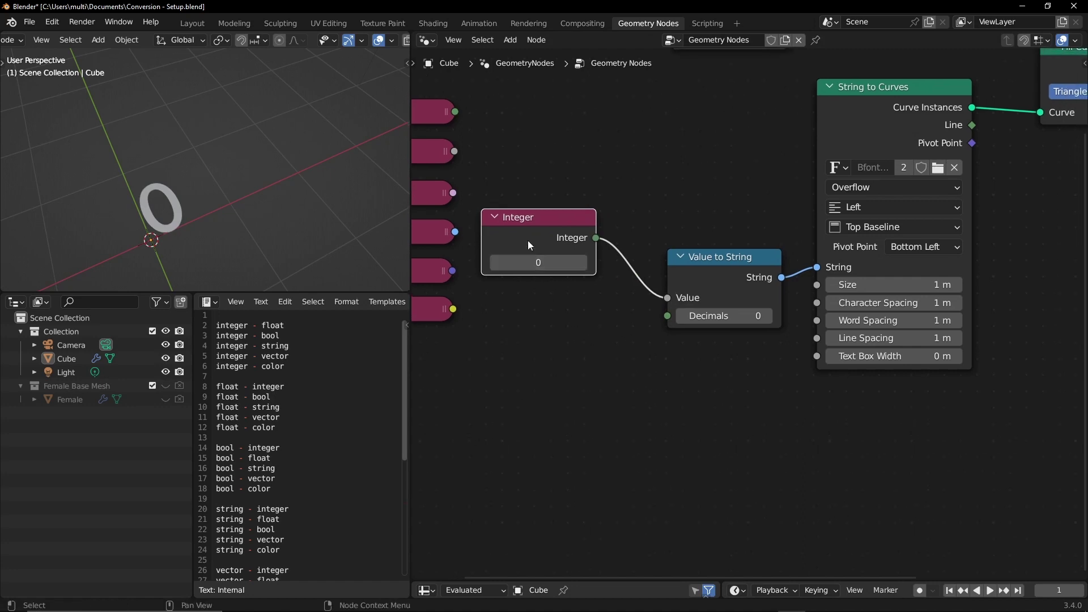
{"action": "left_click_drag", "start_coordinate": [527, 266], "coordinate": [558, 266]}
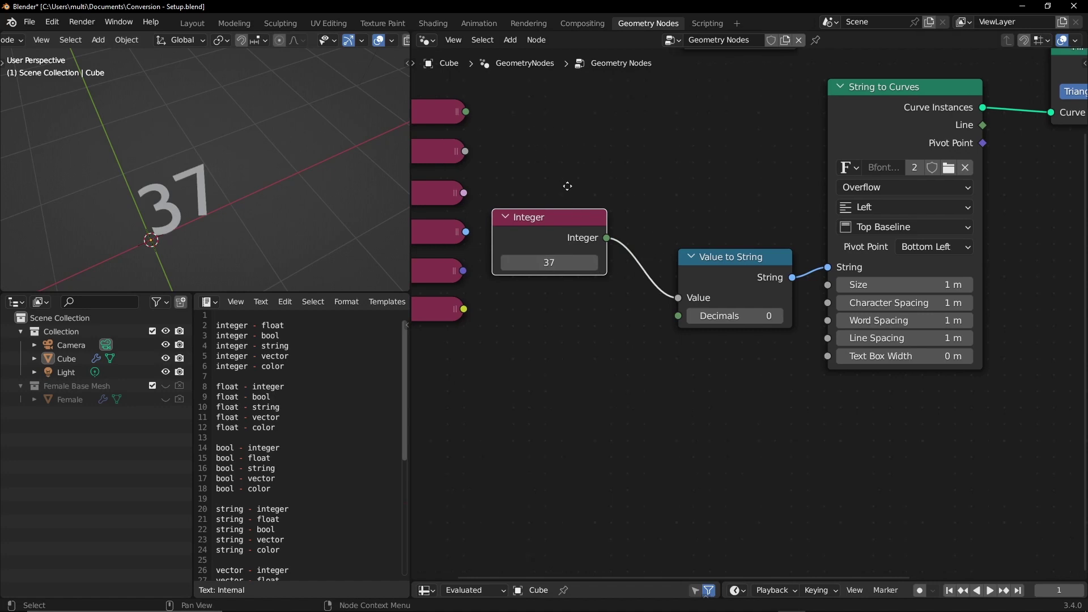
Step: Move the six collapsed input nodes out of the way to the bottom-left
{"action": "middle_click_drag", "start_coordinate": [545, 182], "coordinate": [649, 182]}
{"action": "mouse_move", "coordinate": [529, 105]}
{"action": "left_mouse_down"}
{"action": "mouse_move", "coordinate": [645, 334]}
{"action": "mouse_move", "coordinate": [530, 105]}
{"action": "left_mouse_up"}
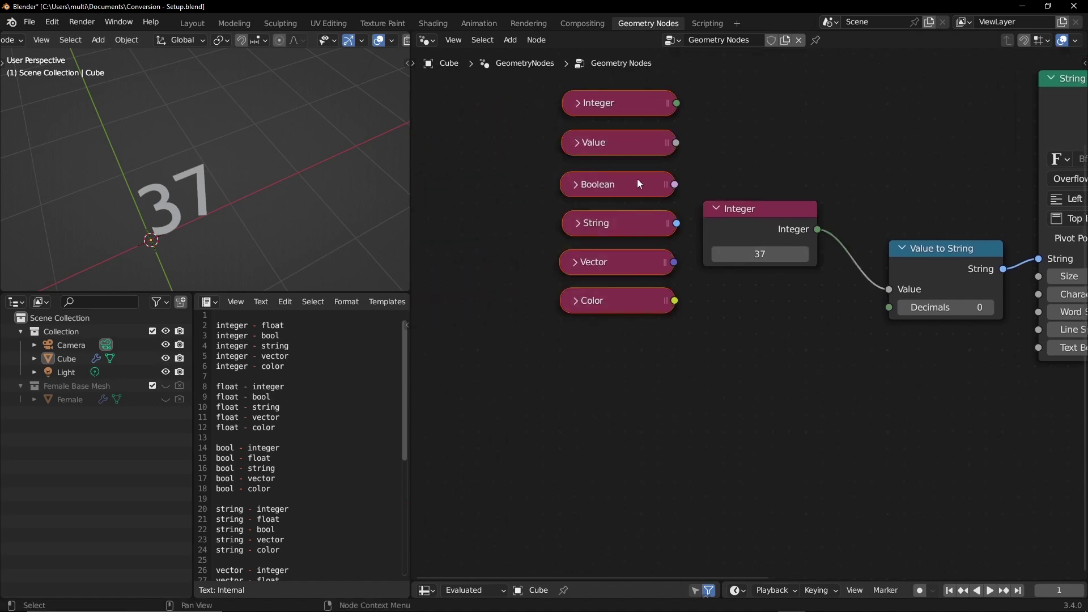
{"action": "left_click_drag", "start_coordinate": [630, 104], "coordinate": [495, 480]}
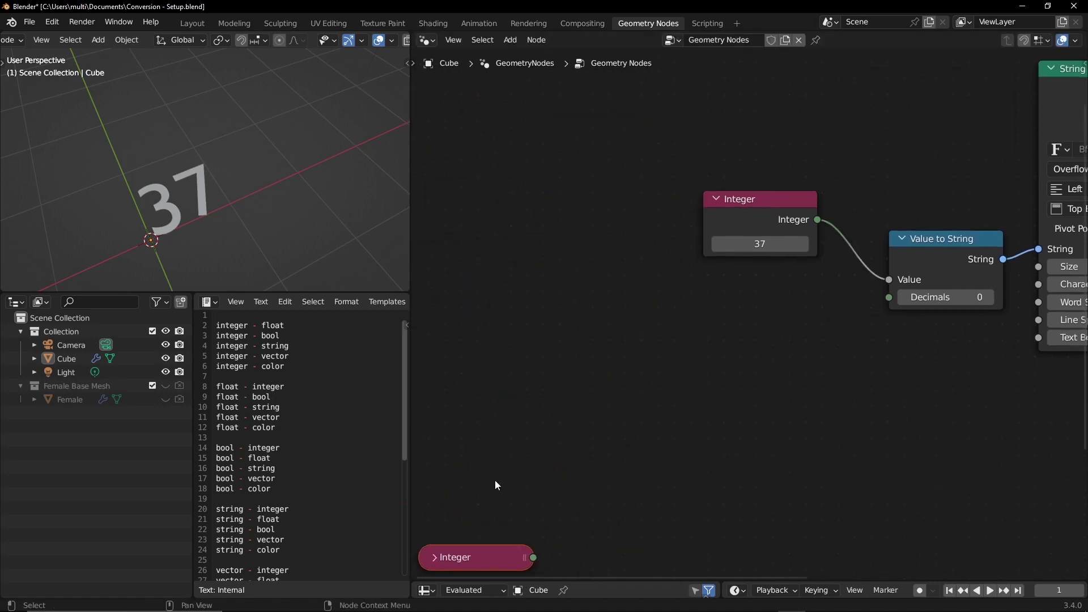
{"action": "mouse_move", "coordinate": [623, 334]}
{"action": "middle_mouse_down"}
{"action": "mouse_move", "coordinate": [524, 321]}
{"action": "mouse_move", "coordinate": [502, 339]}
{"action": "middle_mouse_up"}
Step: Line up the Integer and Value to String nodes in a row left of String to Curves
{"action": "left_click_drag", "start_coordinate": [662, 237], "coordinate": [633, 230]}
{"action": "middle_click_drag", "start_coordinate": [799, 258], "coordinate": [746, 210]}
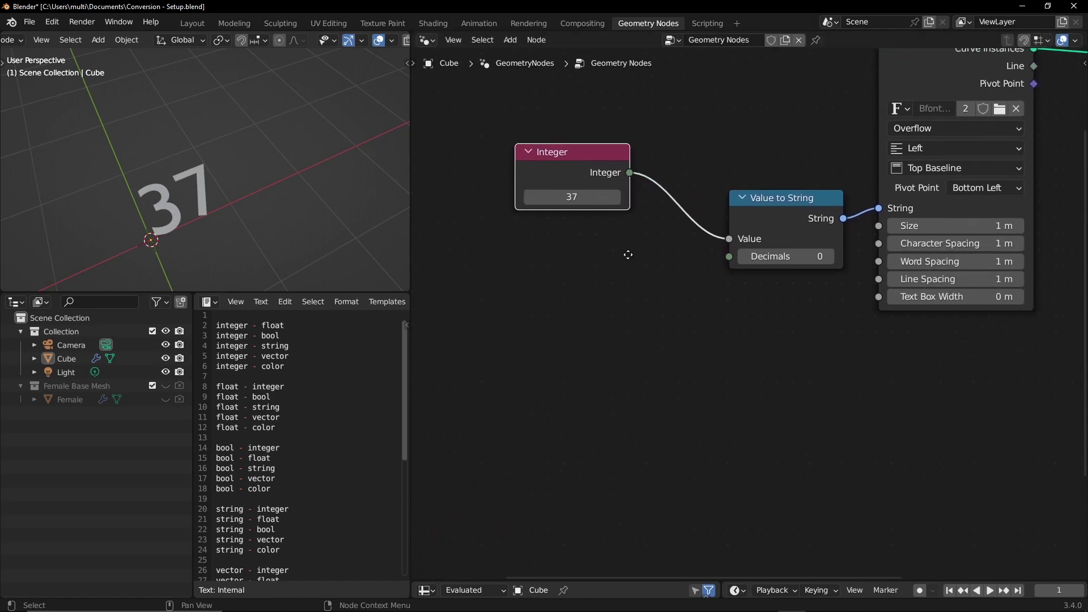
{"action": "left_click_drag", "start_coordinate": [746, 210], "coordinate": [690, 174]}
{"action": "middle_click_drag", "start_coordinate": [689, 173], "coordinate": [716, 183]}
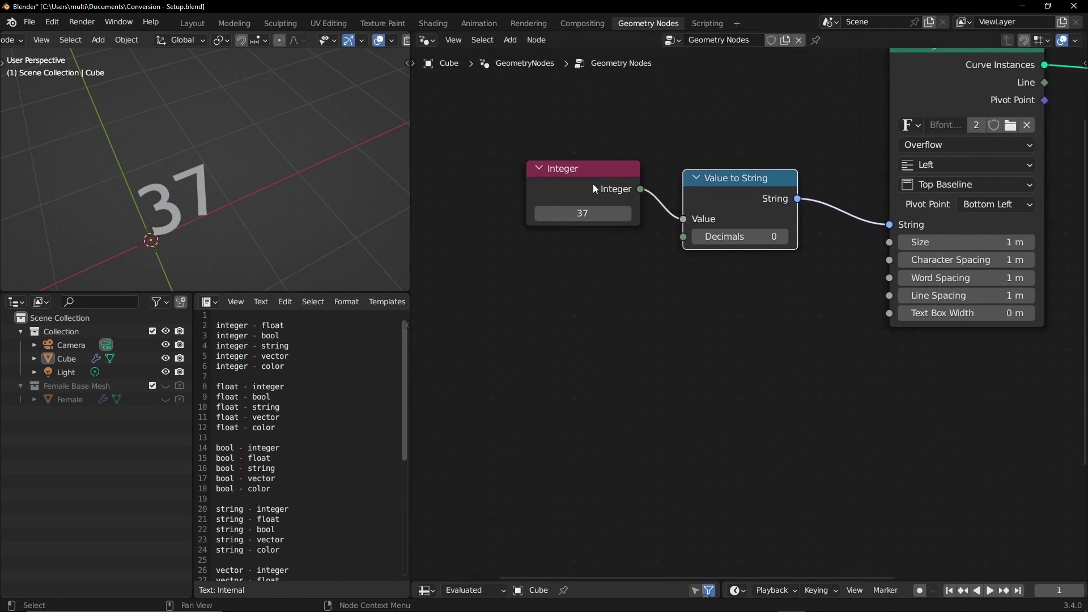
{"action": "left_click_drag", "start_coordinate": [592, 184], "coordinate": [561, 195]}
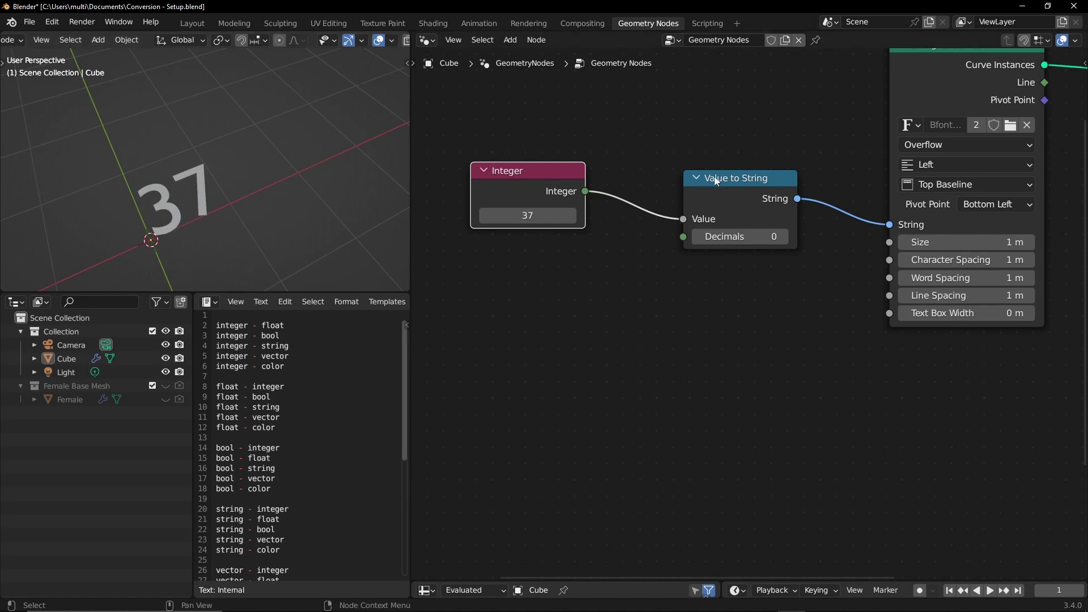
{"action": "left_click_drag", "start_coordinate": [737, 191], "coordinate": [693, 176]}
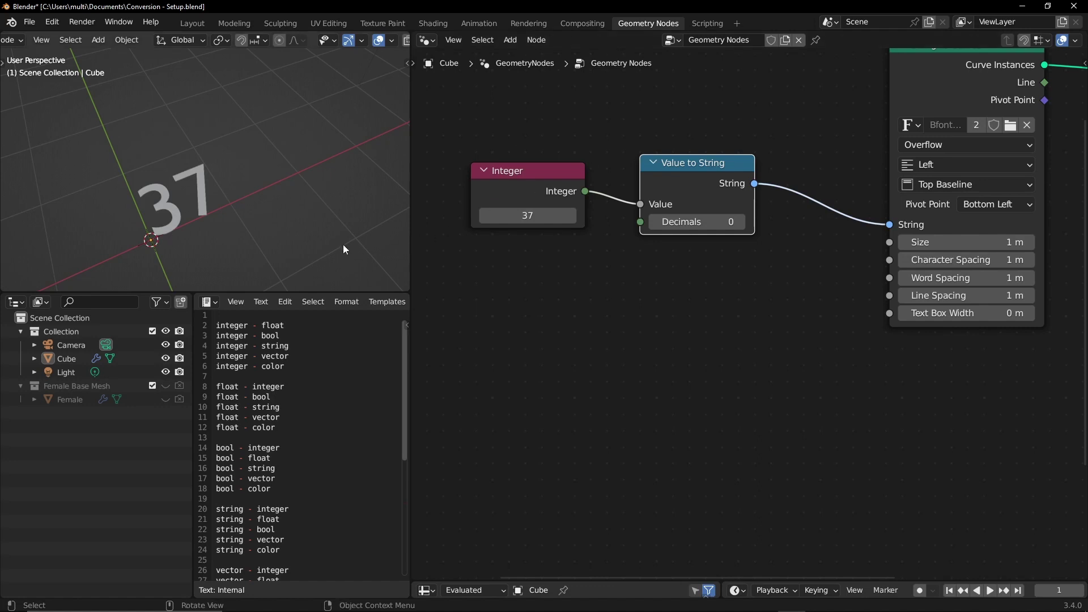
{"action": "left_click_drag", "start_coordinate": [526, 200], "coordinate": [500, 194]}
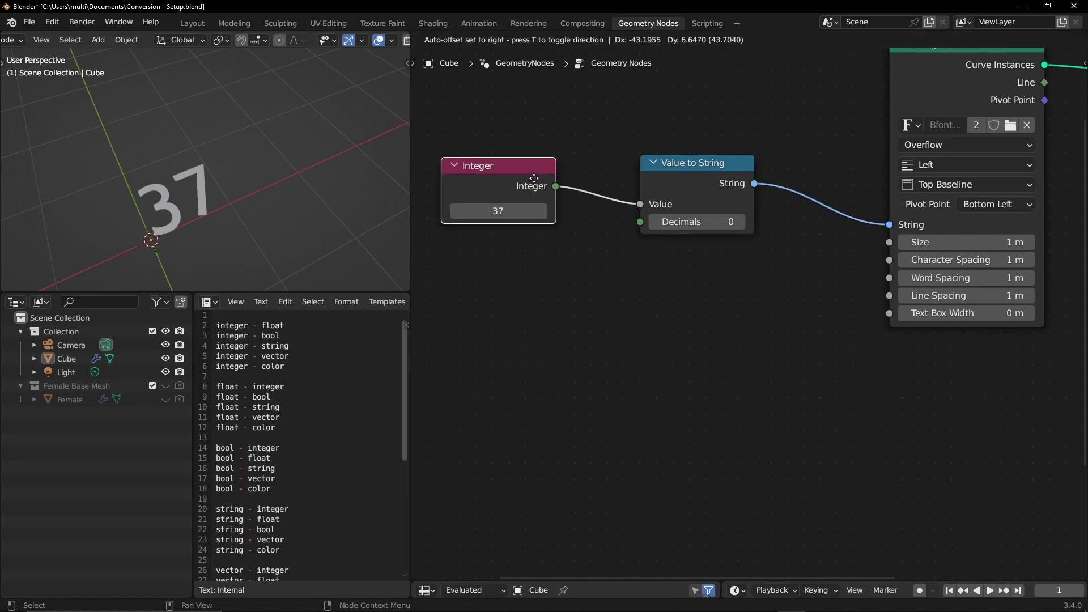
{"action": "left_click_drag", "start_coordinate": [502, 126], "coordinate": [666, 240]}
{"action": "mouse_move", "coordinate": [734, 186]}
{"action": "left_mouse_down"}
{"action": "mouse_move", "coordinate": [692, 177]}
{"action": "mouse_move", "coordinate": [705, 179]}
{"action": "left_mouse_up"}
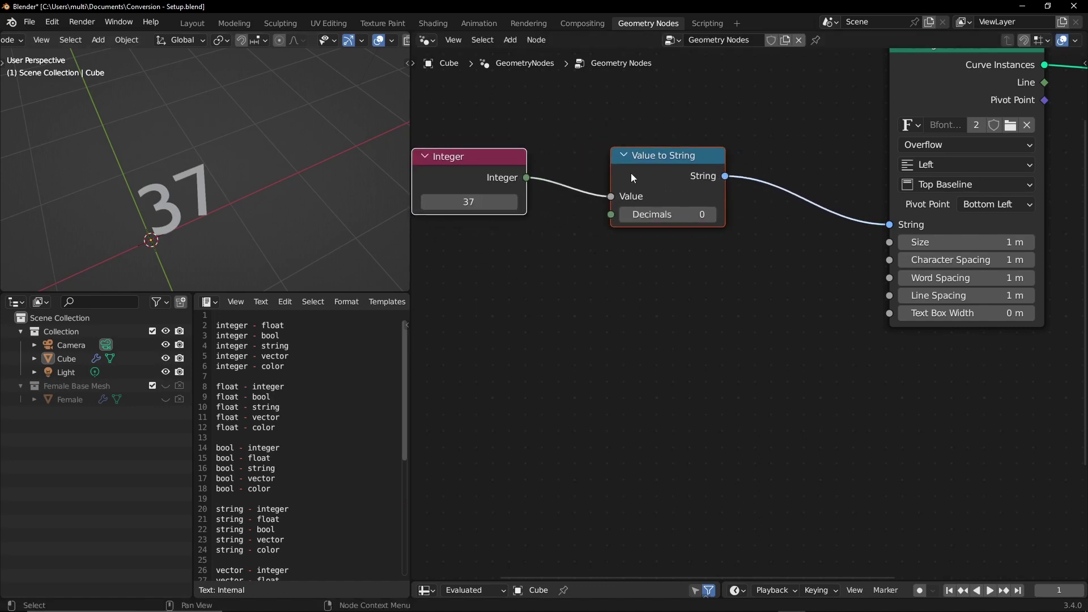
Step: Change the Integer value from 37 to 5
{"action": "left_click", "coordinate": [489, 195]}
{"action": "type", "text": "5"}
{"action": "key", "text": "Return"}
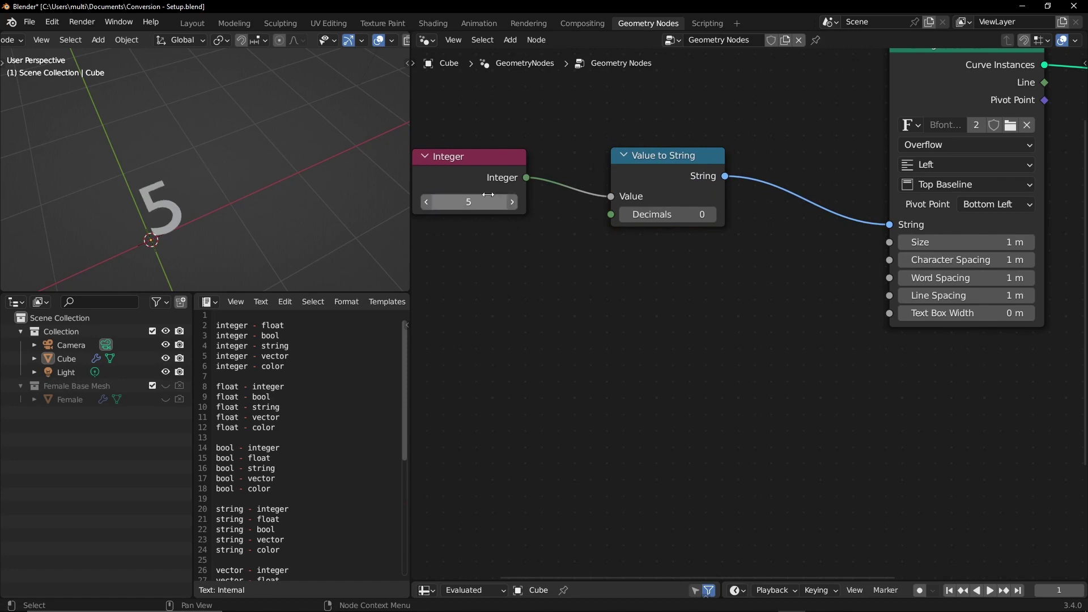
Step: Duplicate the Integer and Value to String pair below and set the copy to 6
{"action": "mouse_move", "coordinate": [531, 193]}
{"action": "left_mouse_down"}
{"action": "mouse_move", "coordinate": [563, 187]}
{"action": "mouse_move", "coordinate": [505, 111]}
{"action": "left_mouse_up"}
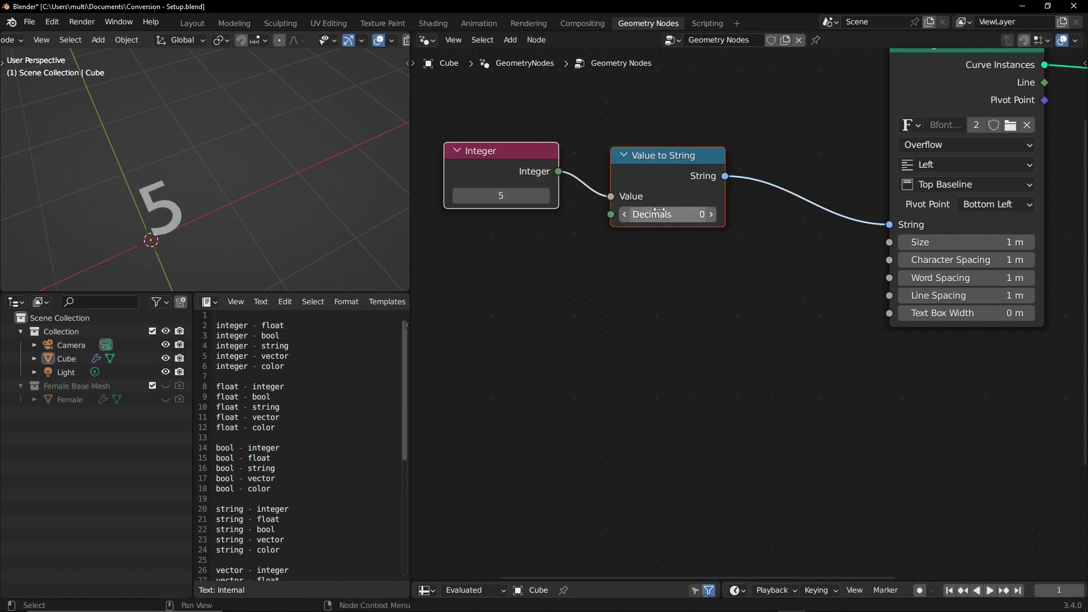
{"action": "key", "text": "shift+d"}
{"action": "left_click", "coordinate": [639, 344]}
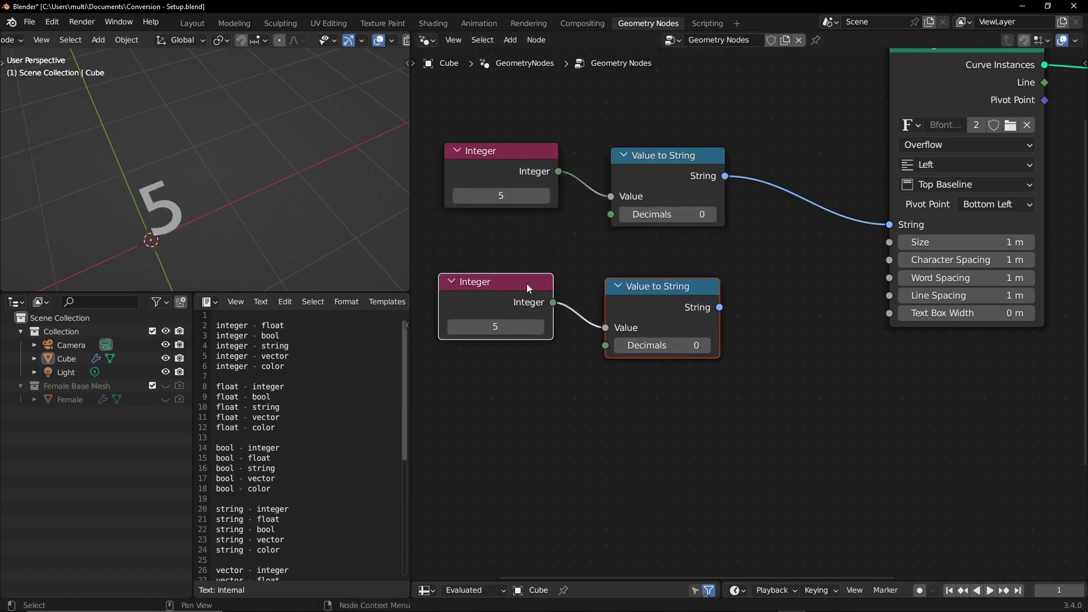
{"action": "left_click", "coordinate": [509, 340]}
{"action": "type", "text": "6"}
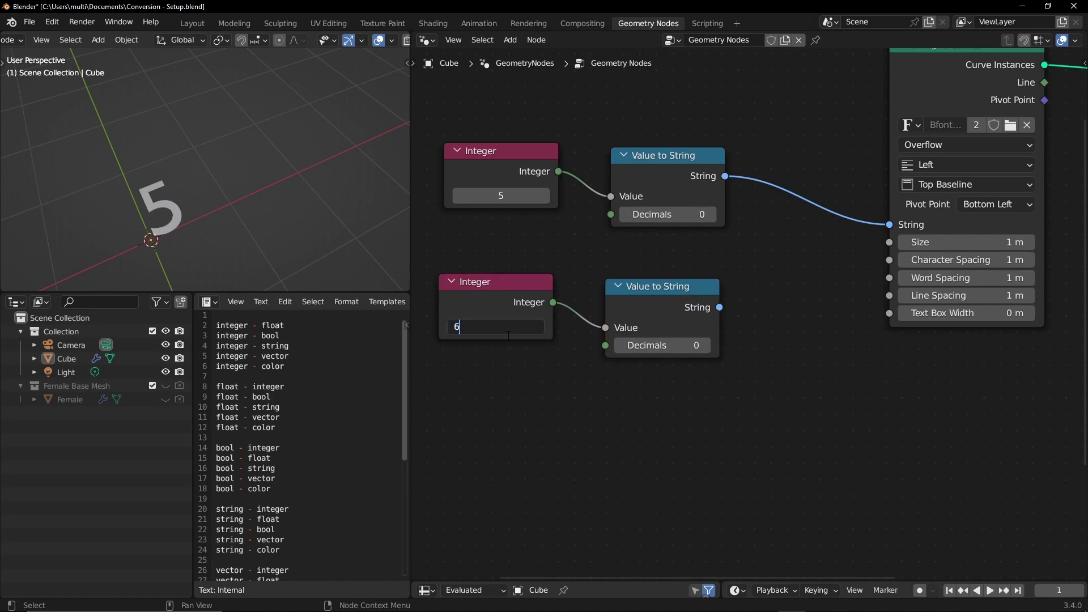
{"action": "key", "text": "Return"}
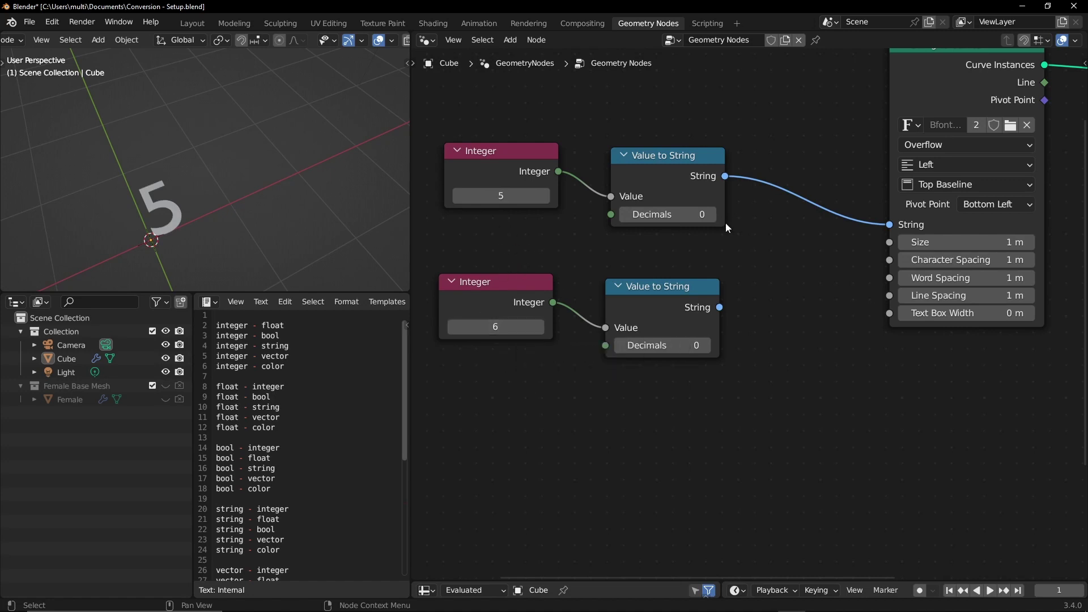
Step: Insert a Join Strings node on the text link, joining the 5 and 6 strings
{"action": "key", "text": "shift+a"}
{"action": "left_click", "coordinate": [757, 257]}
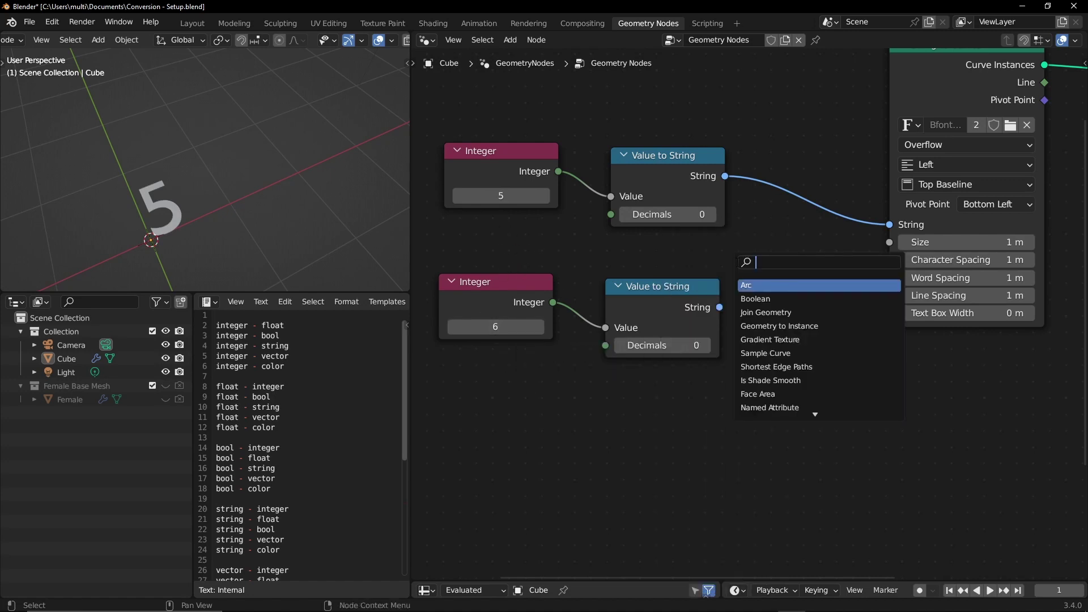
{"action": "type", "text": "join"}
{"action": "key", "text": "Return"}
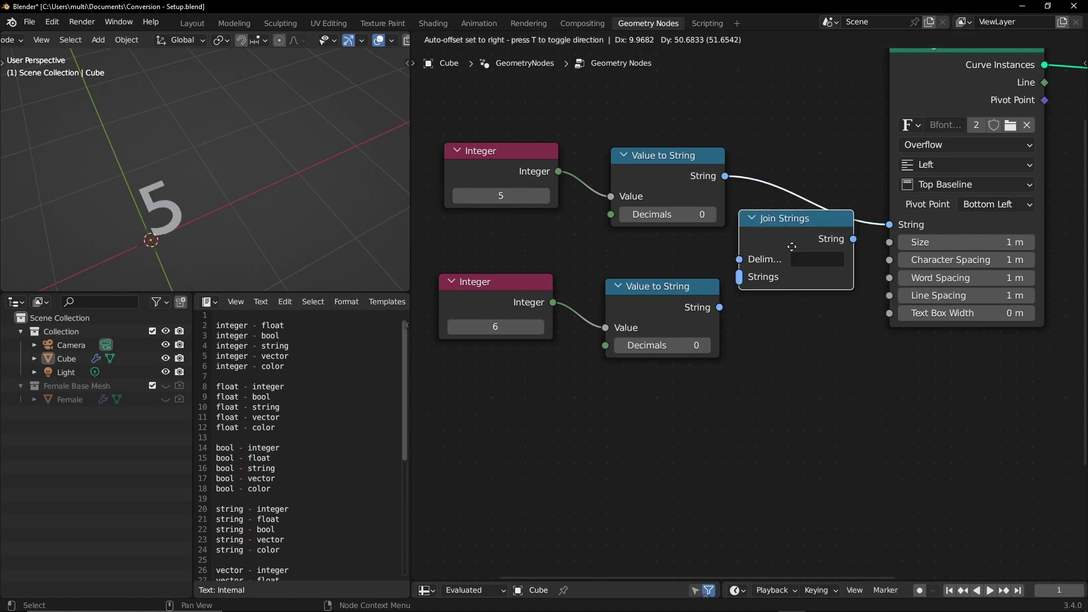
{"action": "left_click", "coordinate": [843, 230]}
{"action": "left_click_drag", "start_coordinate": [791, 242], "coordinate": [791, 260]}
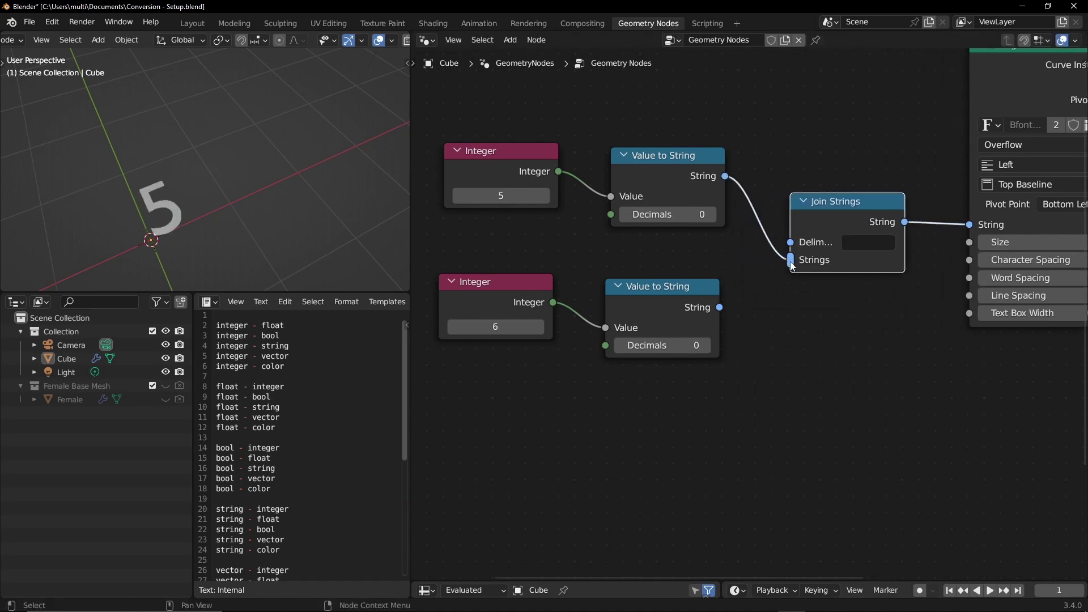
{"action": "left_click_drag", "start_coordinate": [719, 308], "coordinate": [791, 264]}
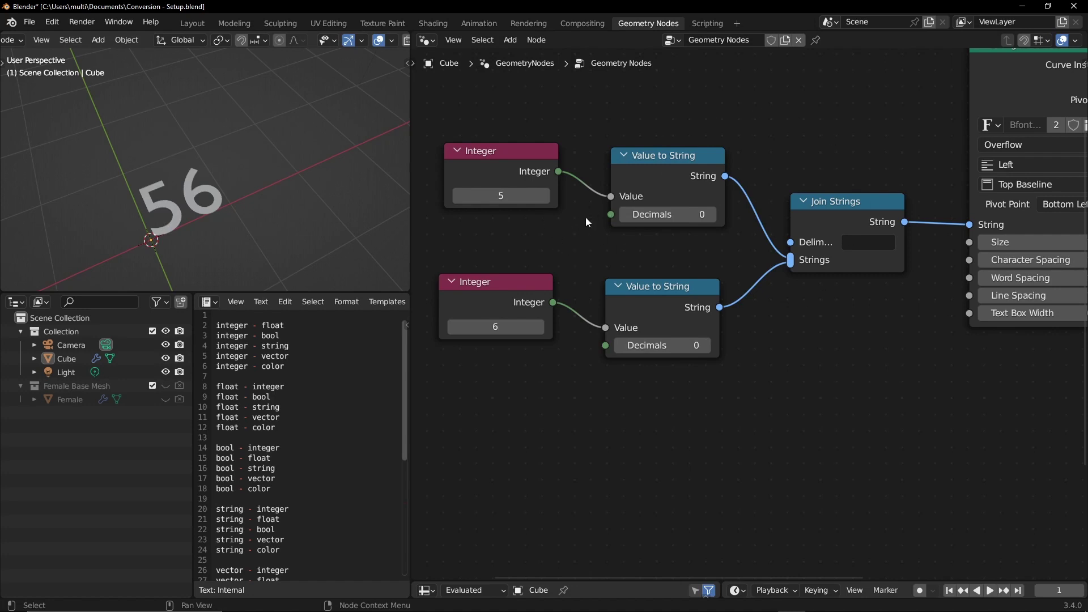
Step: Spread the Integer nodes apart and insert a Math Add node fed by Integers 5 and 6
{"action": "middle_click_drag", "start_coordinate": [548, 232], "coordinate": [713, 249]}
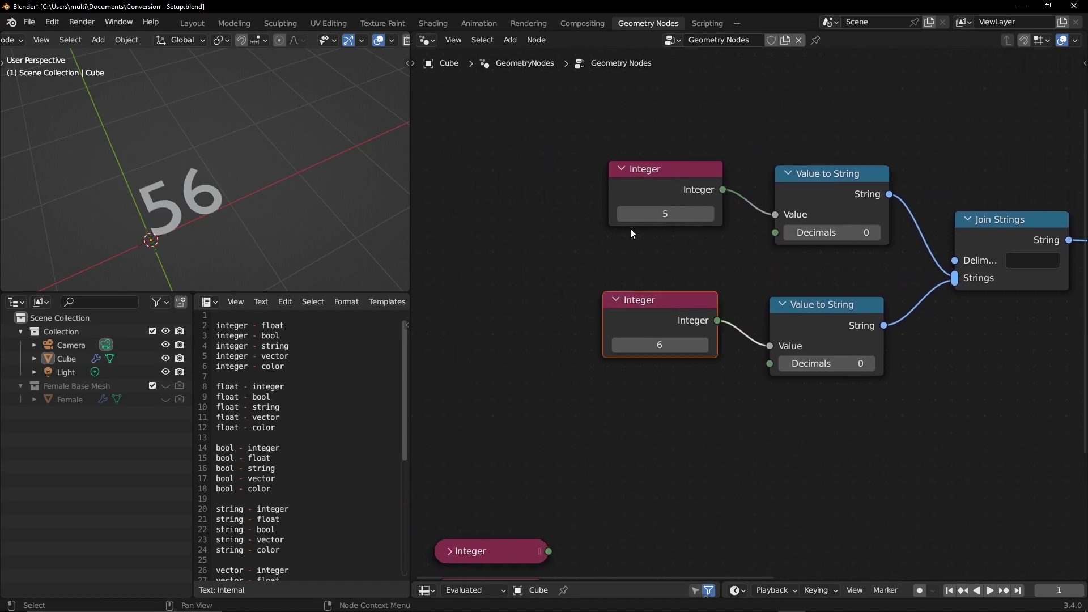
{"action": "left_click_drag", "start_coordinate": [717, 211], "coordinate": [626, 176]}
{"action": "left_click_drag", "start_coordinate": [652, 300], "coordinate": [546, 324]}
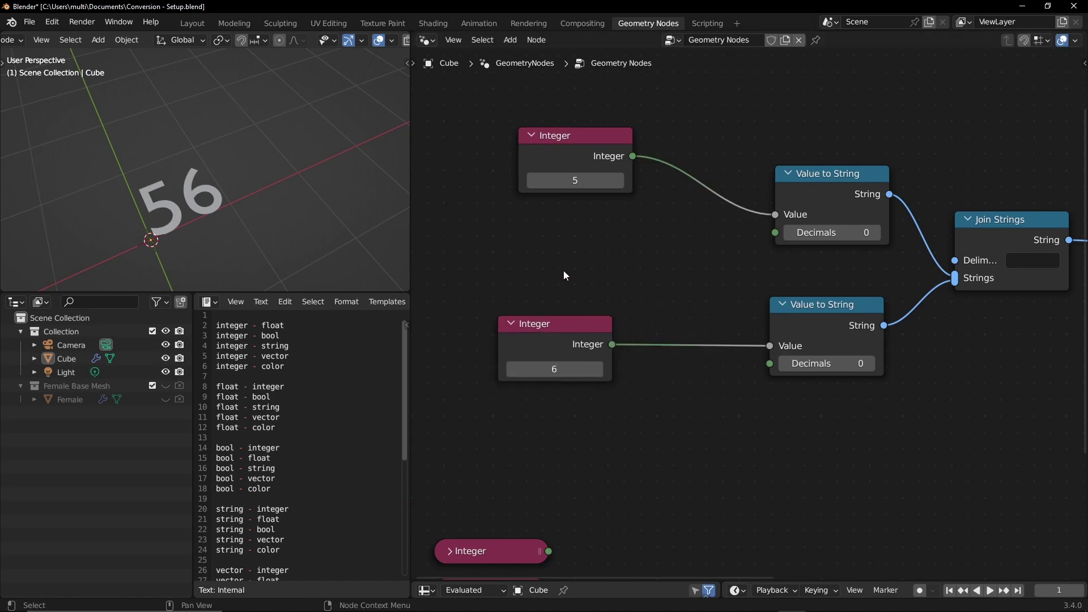
{"action": "left_click", "coordinate": [700, 160]}
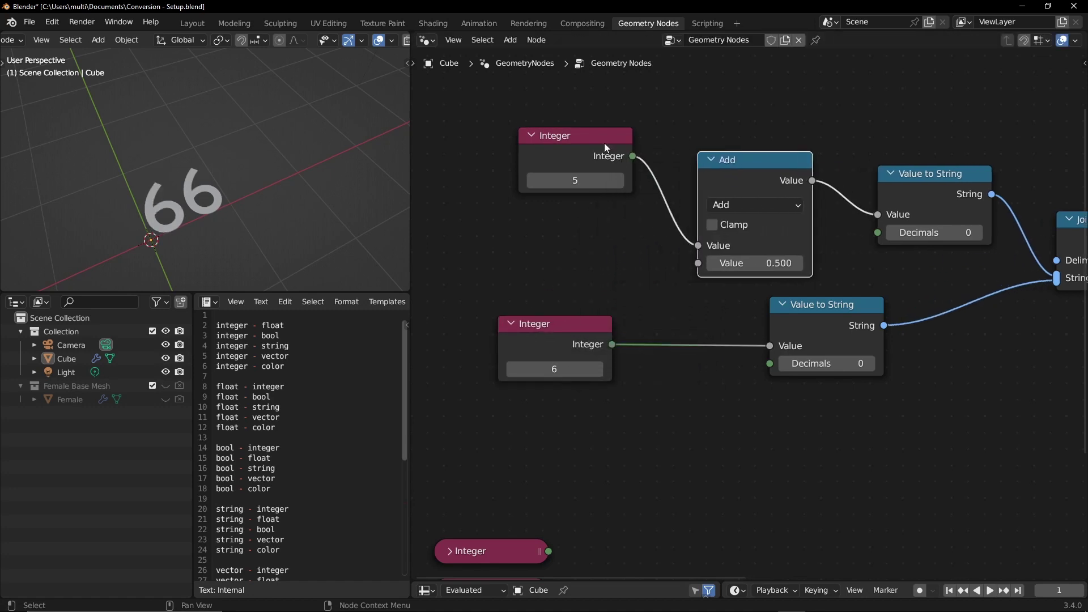
{"action": "left_click_drag", "start_coordinate": [612, 344], "coordinate": [695, 263]}
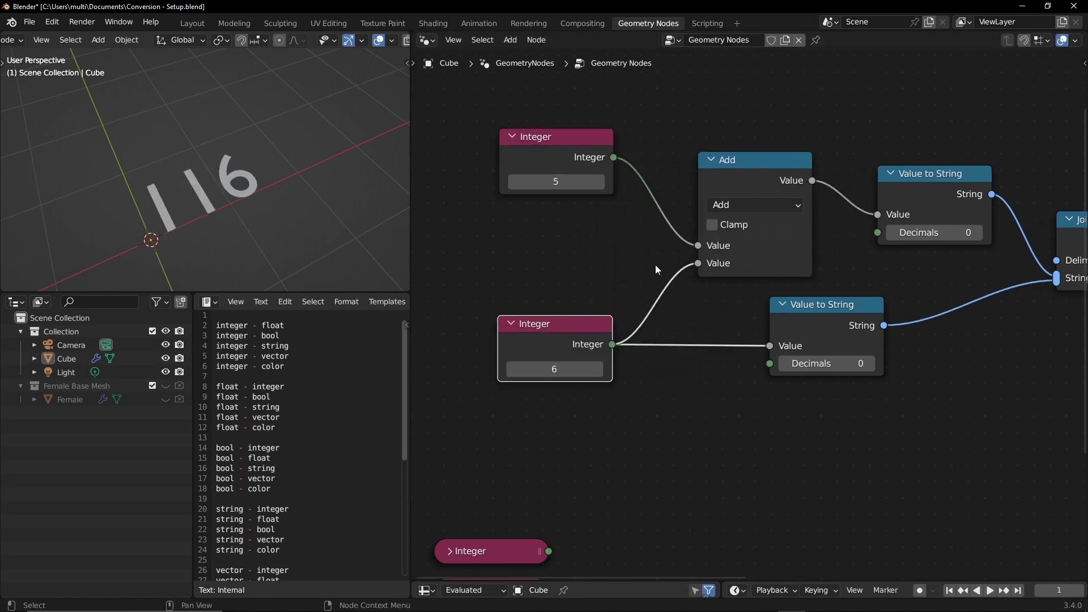
Step: Unlink the lower Value to String node and dissolve the Add node, restoring Integer 5's direct link
{"action": "left_click_drag", "start_coordinate": [767, 346], "coordinate": [665, 420]}
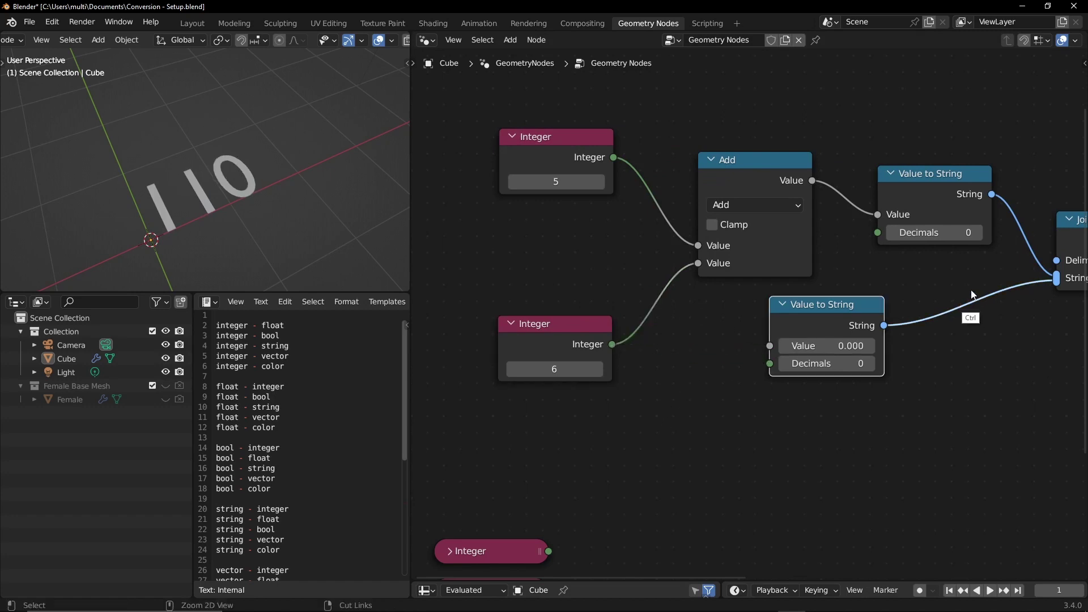
{"action": "right_click_drag", "start_coordinate": [983, 300], "coordinate": [964, 334], "text": "ctrl"}
{"action": "middle_click_drag", "start_coordinate": [692, 343], "coordinate": [622, 343]}
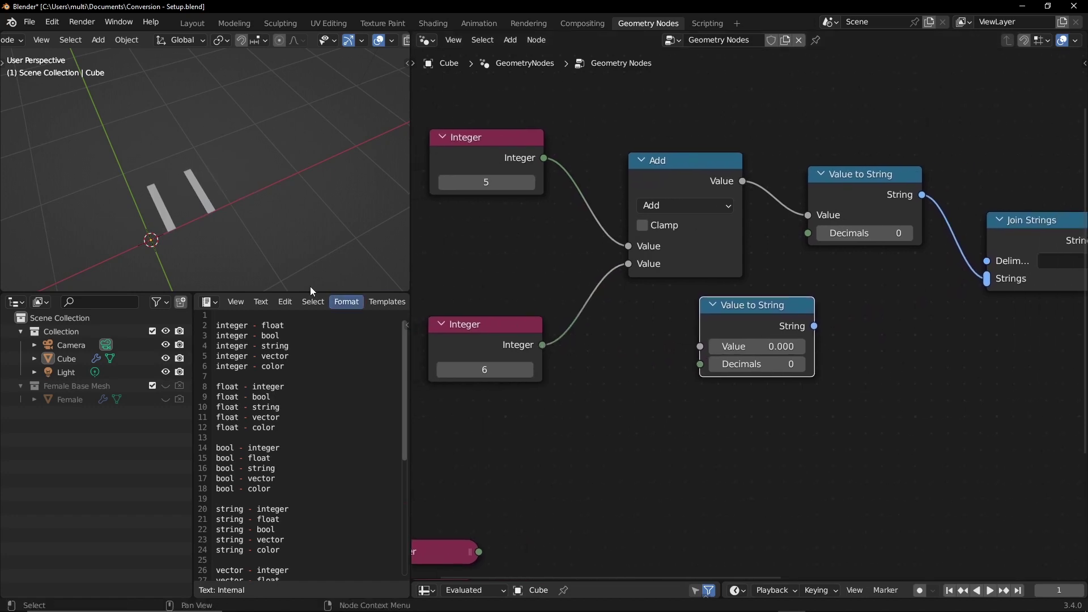
{"action": "left_click_drag", "start_coordinate": [662, 179], "coordinate": [653, 180]}
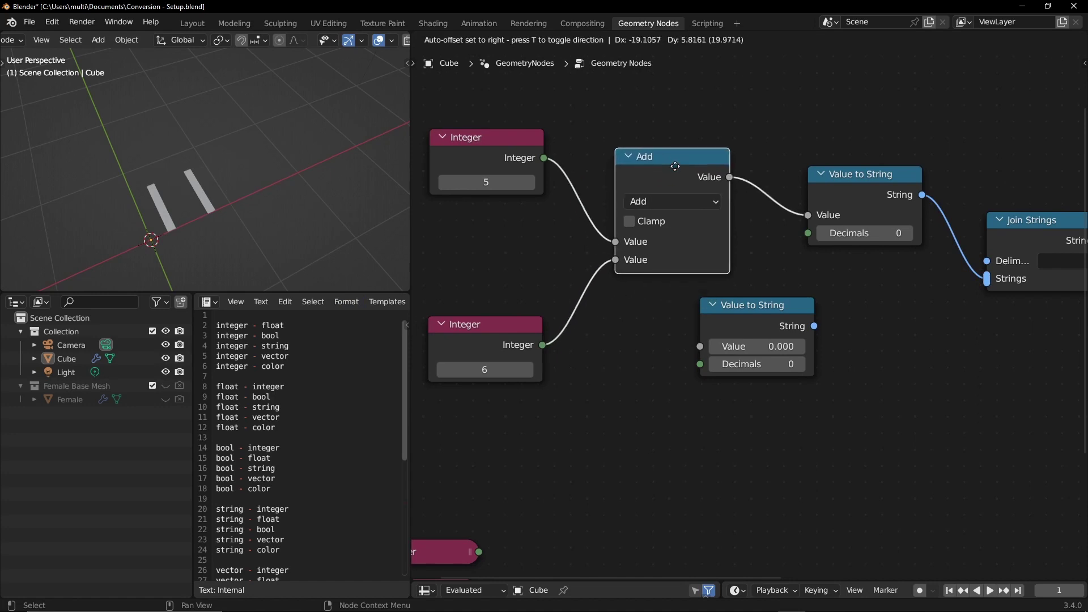
{"action": "key", "text": "ctrl+x"}
{"action": "left_click_drag", "start_coordinate": [543, 346], "coordinate": [700, 346]}
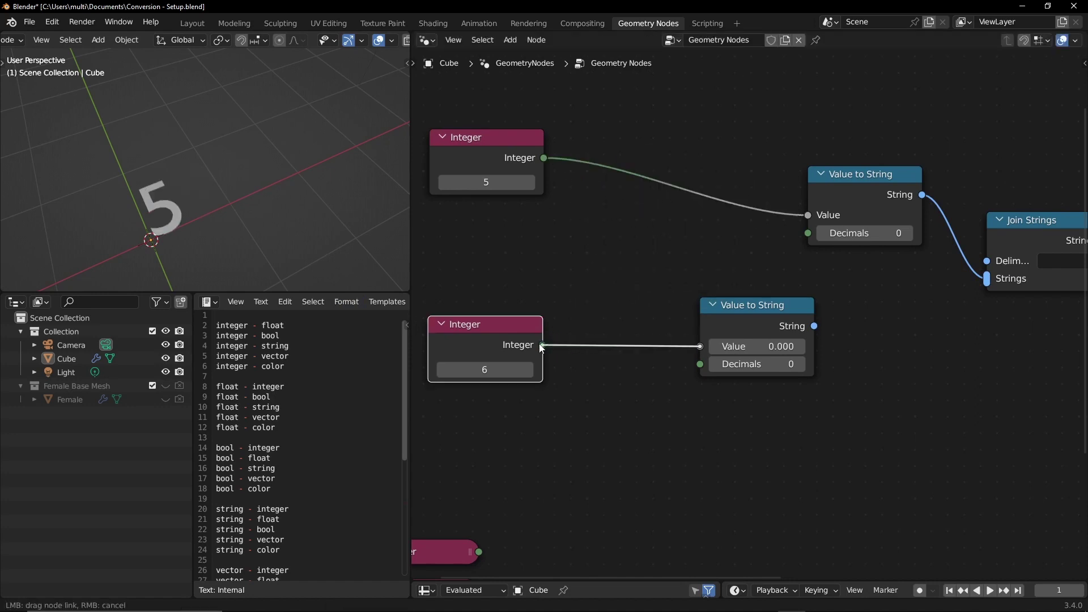
{"action": "left_click_drag", "start_coordinate": [543, 349], "coordinate": [543, 345]}
{"action": "left_click_drag", "start_coordinate": [814, 326], "coordinate": [987, 278]}
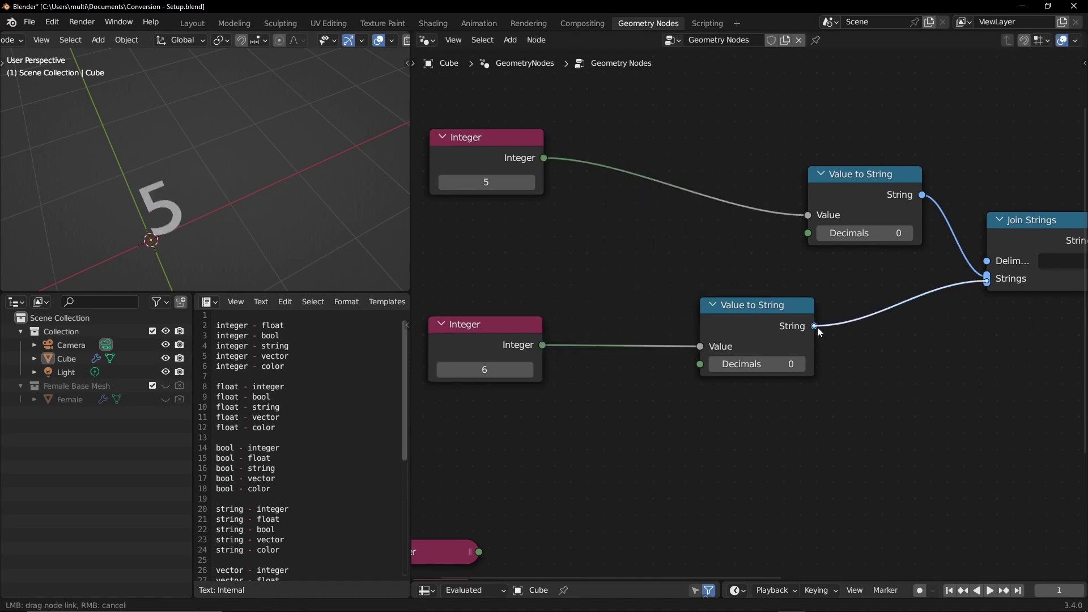
{"action": "left_click_drag", "start_coordinate": [498, 336], "coordinate": [597, 328]}
{"action": "left_click_drag", "start_coordinate": [488, 159], "coordinate": [589, 204]}
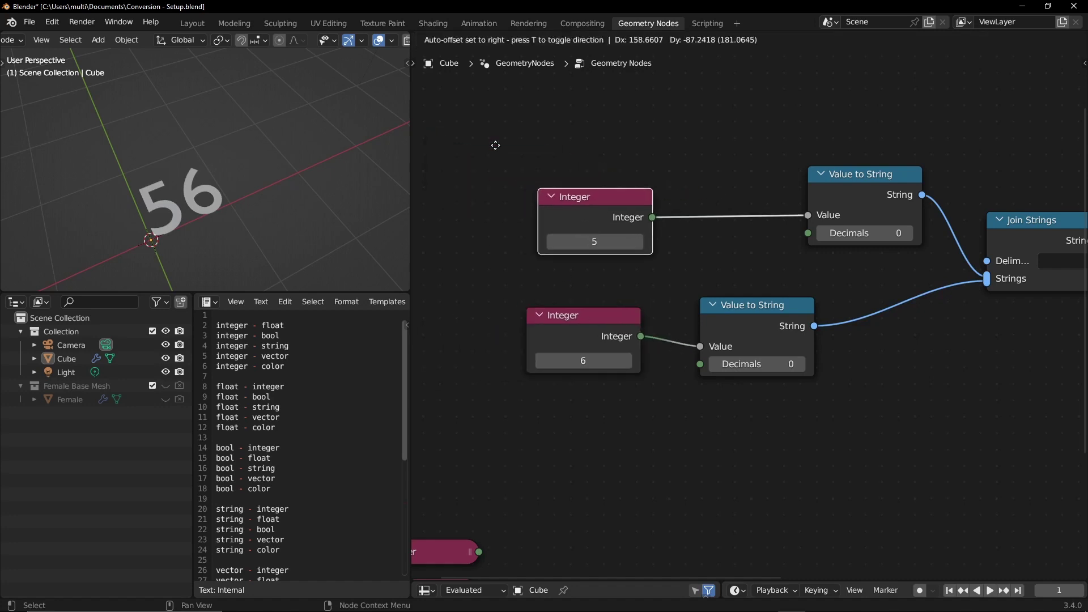
{"action": "left_click_drag", "start_coordinate": [850, 174], "coordinate": [742, 179]}
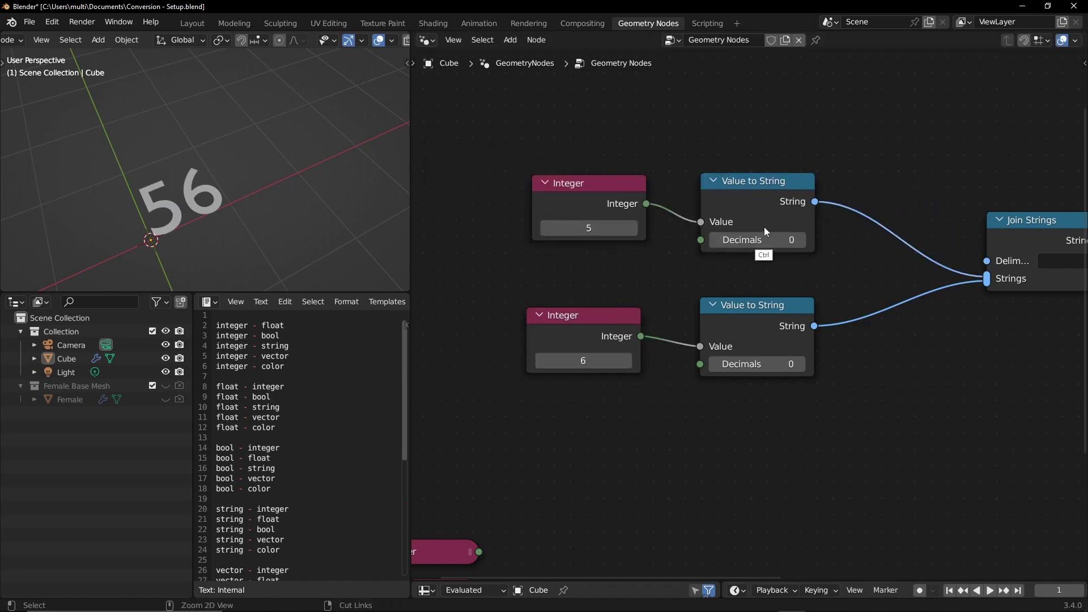
{"action": "scroll", "coordinate": [766, 227], "scroll_direction": "down", "scroll_amount": 2}
{"action": "middle_click_drag", "start_coordinate": [727, 273], "coordinate": [527, 229]}
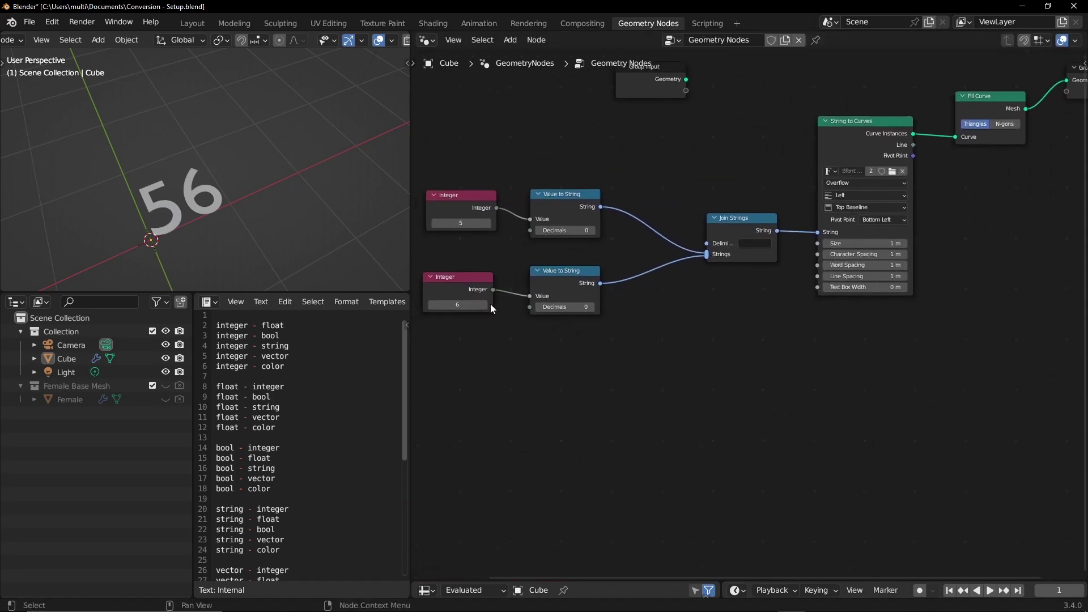
{"action": "left_click_drag", "start_coordinate": [749, 220], "coordinate": [745, 221]}
{"action": "left_click_drag", "start_coordinate": [870, 129], "coordinate": [808, 140]}
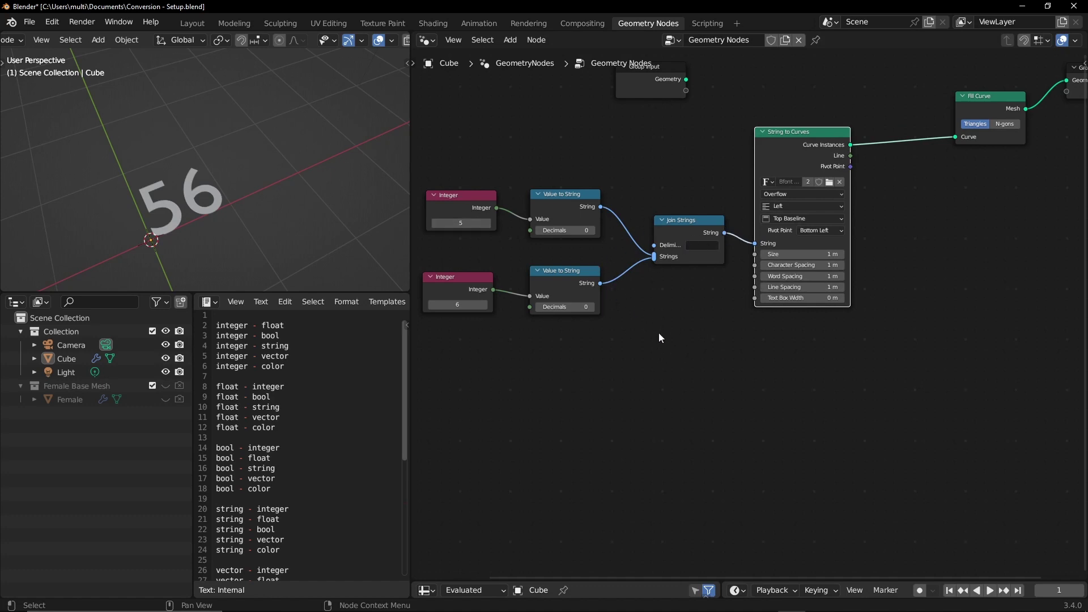
{"action": "left_click", "coordinate": [684, 360]}
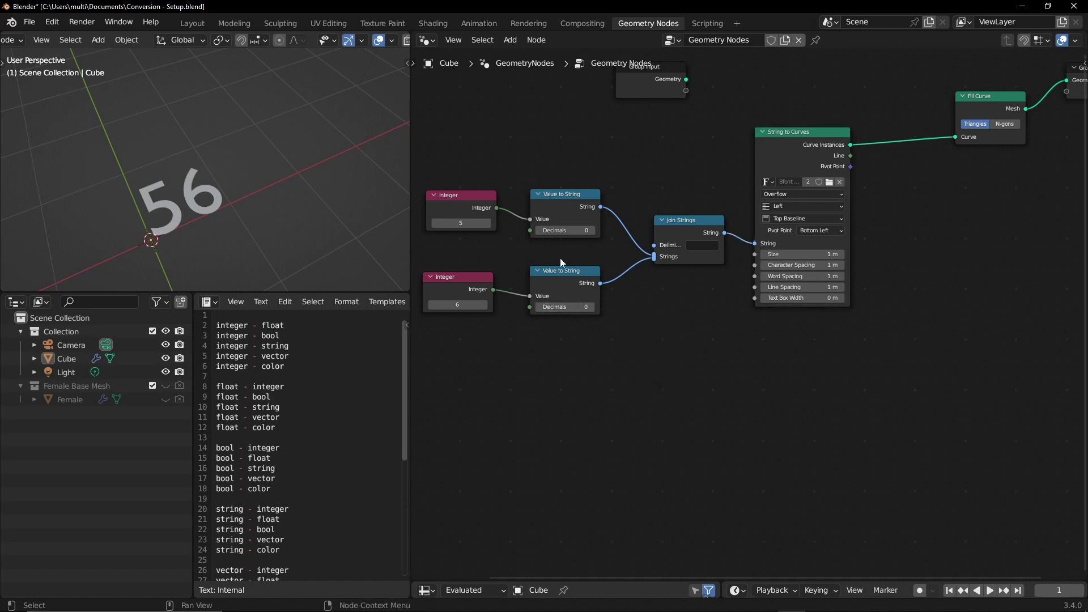
{"action": "middle_click_drag", "start_coordinate": [664, 356], "coordinate": [688, 373]}
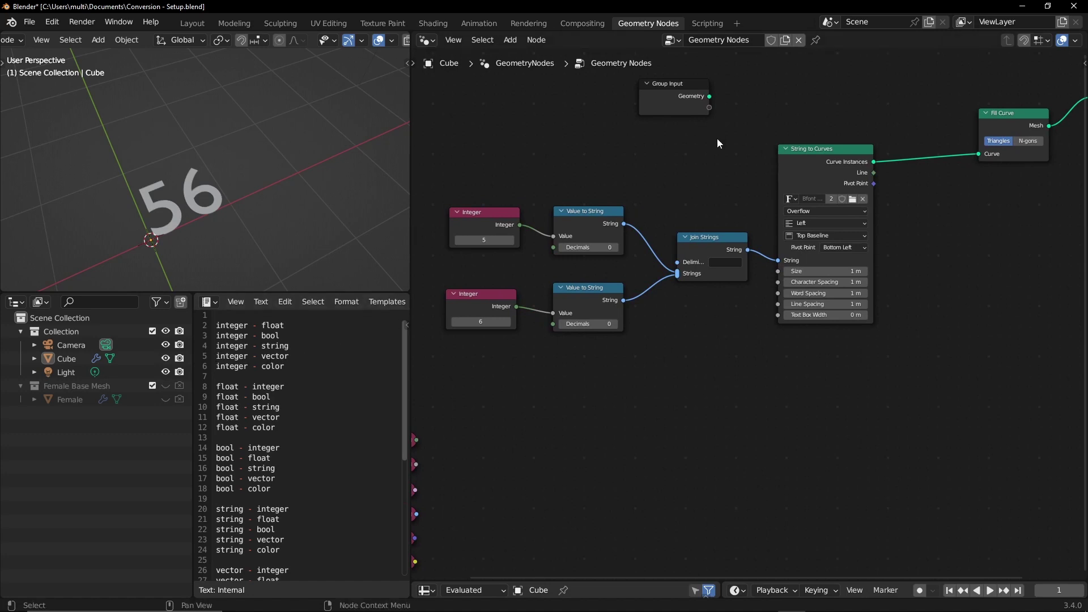
Step: Delete the text-building nodes and the lower Integer node
{"action": "middle_click_drag", "start_coordinate": [716, 138], "coordinate": [616, 247]}
{"action": "left_click_drag", "start_coordinate": [901, 221], "coordinate": [822, 263]}
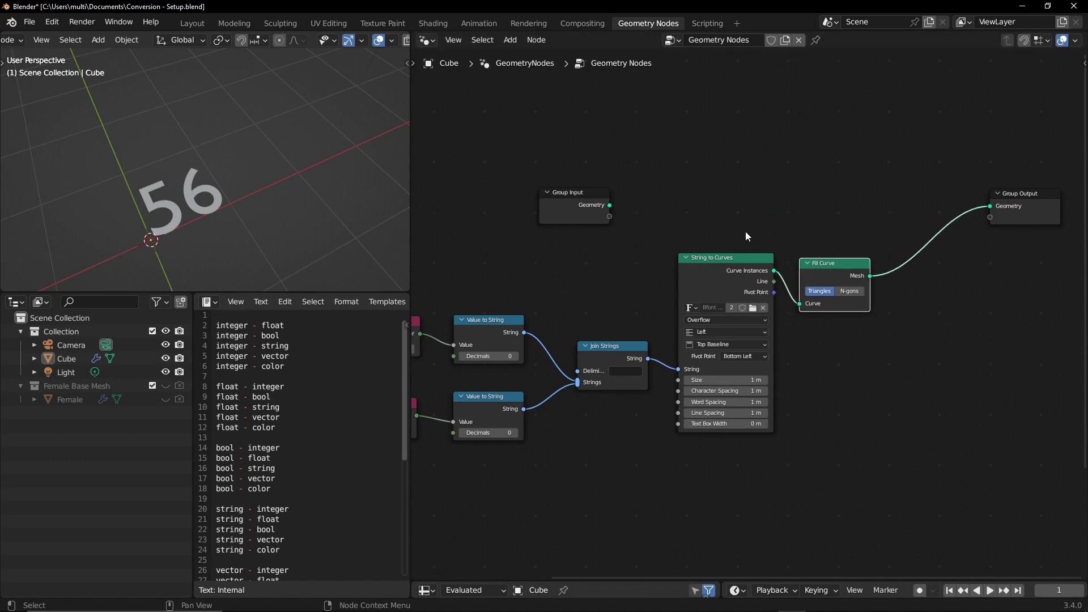
{"action": "left_click_drag", "start_coordinate": [817, 343], "coordinate": [691, 226]}
{"action": "middle_click_drag", "start_coordinate": [791, 258], "coordinate": [836, 177]}
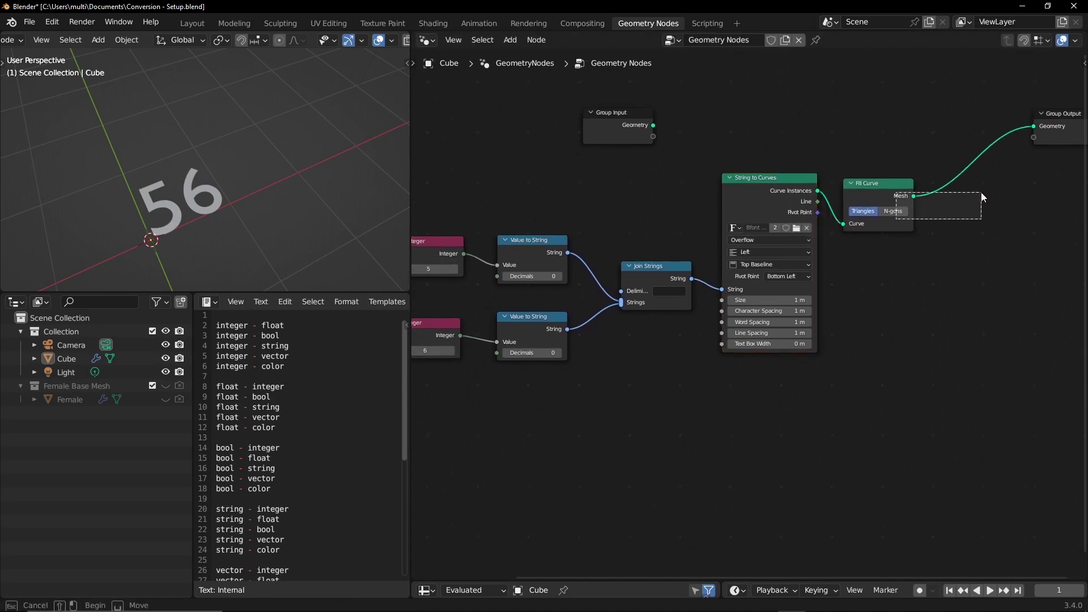
{"action": "left_click_drag", "start_coordinate": [495, 406], "coordinate": [983, 197]}
{"action": "key", "text": "x"}
{"action": "left_click", "coordinate": [448, 326]}
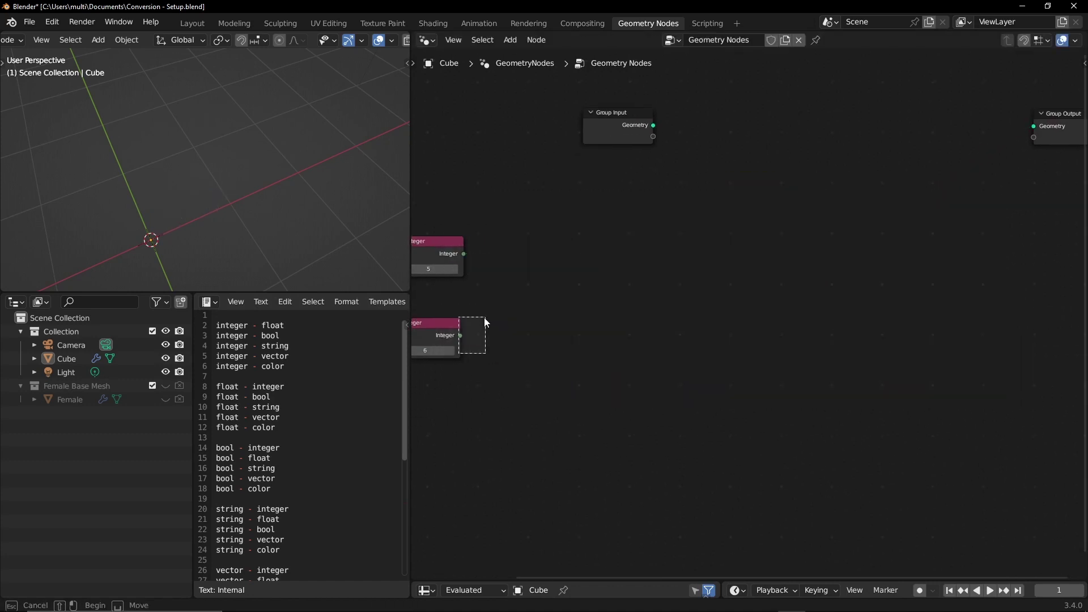
{"action": "key", "text": "x"}
Step: Link Group Input Geometry straight to Group Output, keeping the lone Integer 5 below
{"action": "left_click", "coordinate": [447, 234]}
{"action": "left_click_drag", "start_coordinate": [464, 247], "coordinate": [658, 211]}
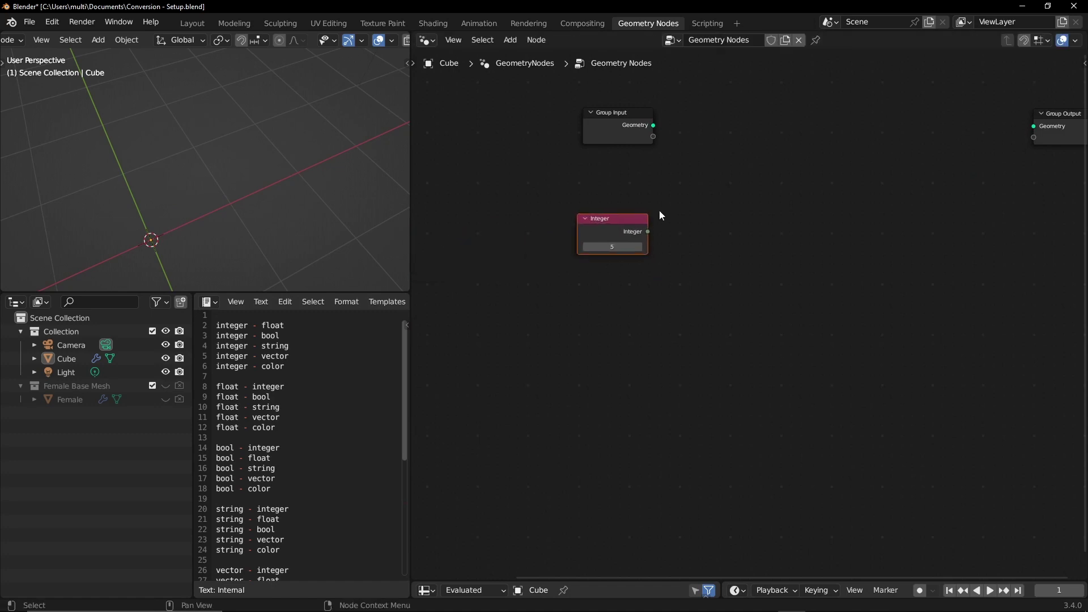
{"action": "middle_click_drag", "start_coordinate": [657, 211], "coordinate": [564, 207]}
{"action": "left_click_drag", "start_coordinate": [516, 189], "coordinate": [540, 188]}
{"action": "left_click_drag", "start_coordinate": [517, 192], "coordinate": [618, 189]}
{"action": "left_click_drag", "start_coordinate": [480, 284], "coordinate": [653, 266]}
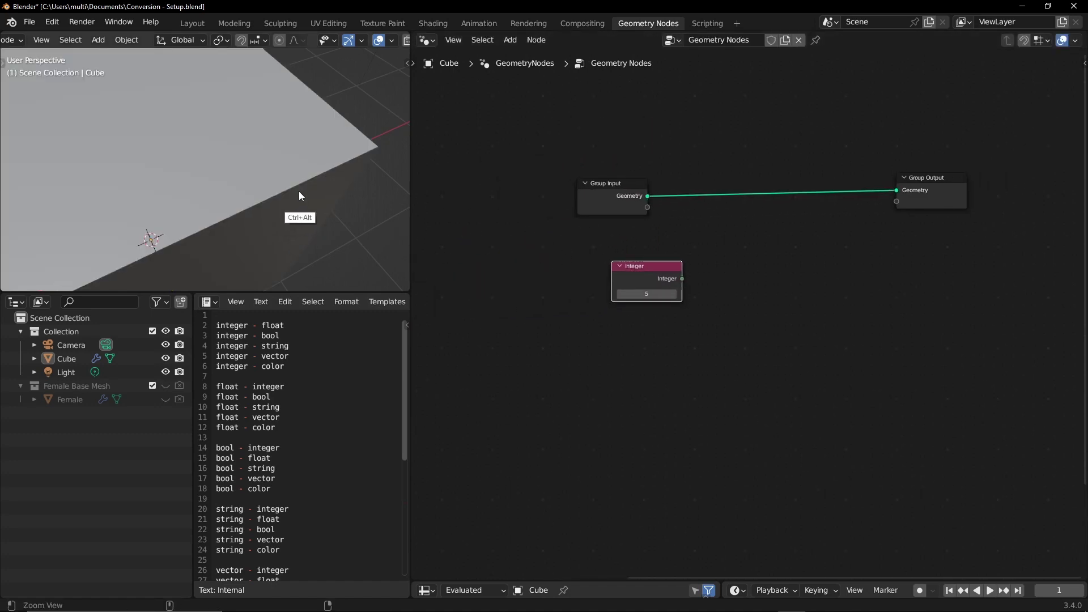
{"action": "scroll", "coordinate": [306, 176], "scroll_direction": "down", "scroll_amount": 5}
{"action": "mouse_move", "coordinate": [317, 161]}
{"action": "middle_mouse_down"}
{"action": "mouse_move", "coordinate": [307, 228]}
{"action": "mouse_move", "coordinate": [315, 195]}
{"action": "middle_mouse_up"}
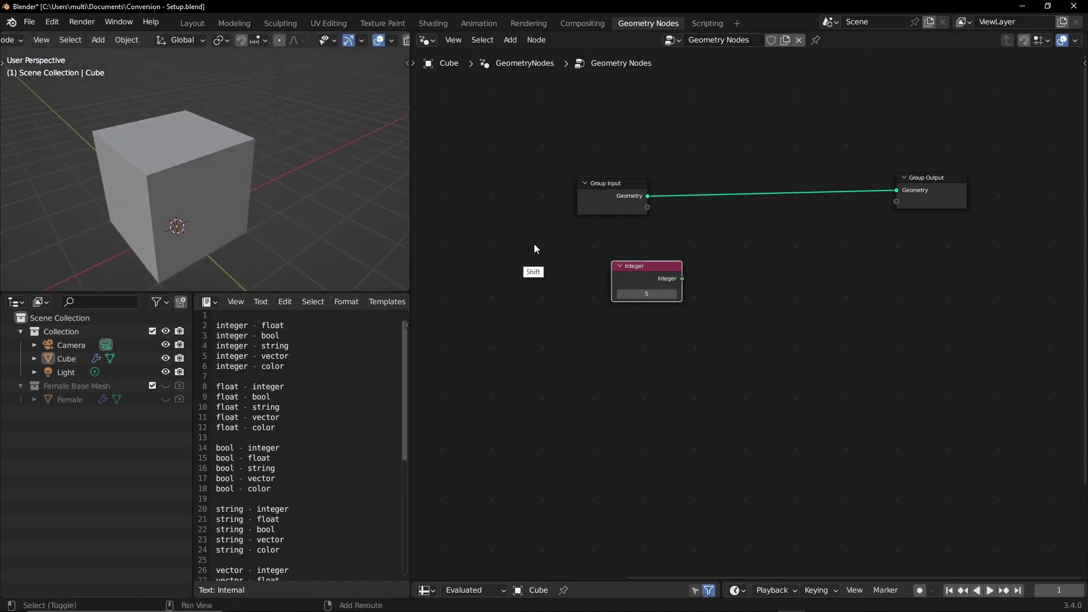
{"action": "key", "text": "shift+a"}
Step: Insert a Set Position node on the Group Input to Group Output link
{"action": "type", "text": "set"}
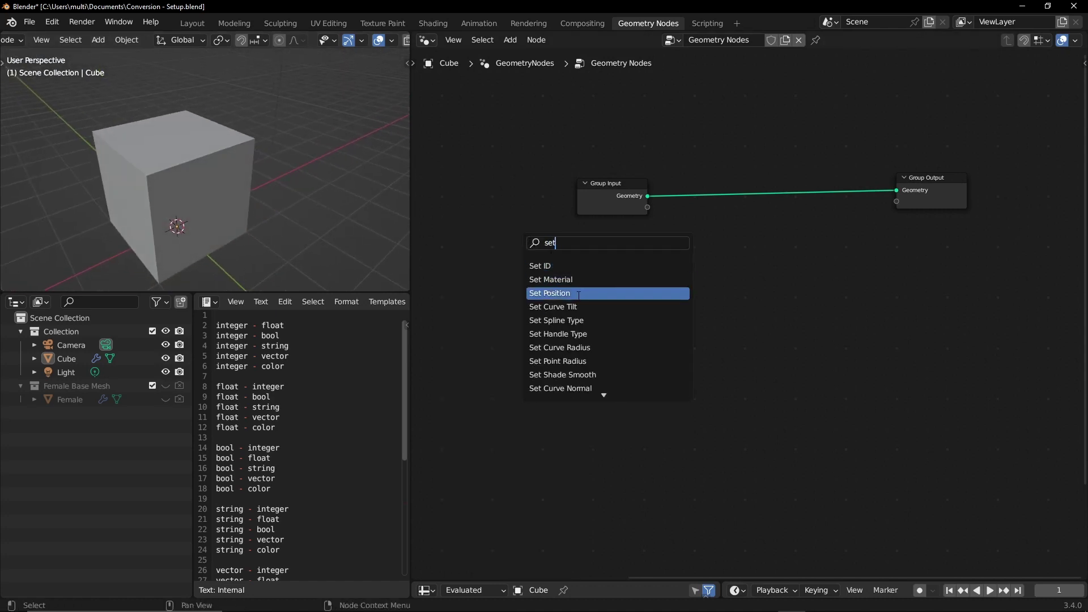
{"action": "left_click", "coordinate": [580, 291]}
{"action": "left_click", "coordinate": [760, 296]}
{"action": "scroll", "coordinate": [743, 310], "scroll_direction": "up", "scroll_amount": 2}
{"action": "scroll", "coordinate": [744, 310], "scroll_direction": "up", "scroll_amount": 2}
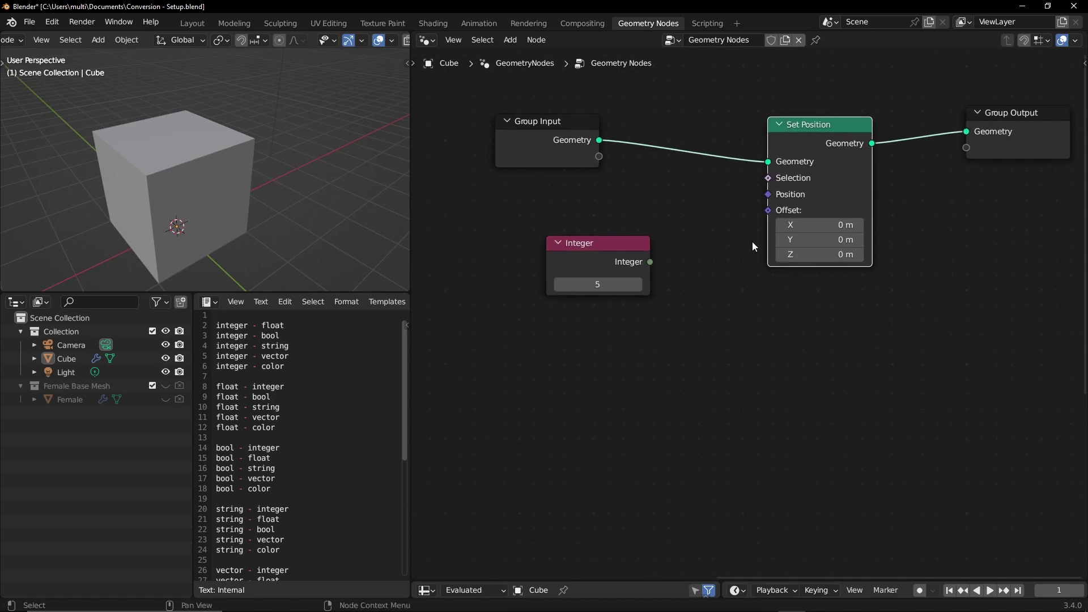
Step: Move the Integer node and set its value to 1
{"action": "left_click_drag", "start_coordinate": [604, 260], "coordinate": [589, 243]}
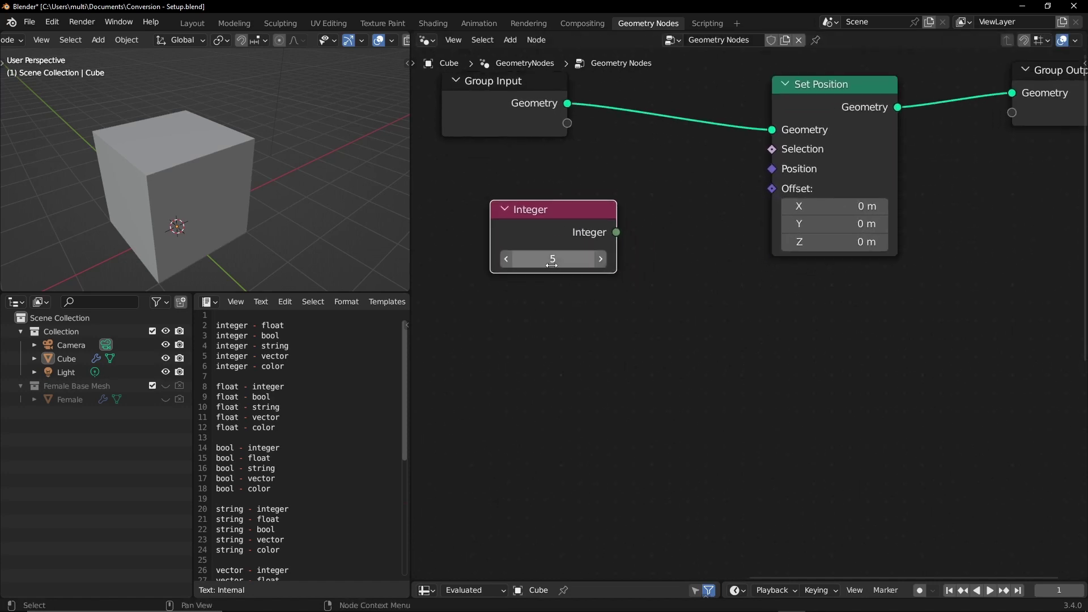
{"action": "left_click", "coordinate": [567, 257]}
{"action": "type", "text": "0"}
{"action": "key", "text": "Return"}
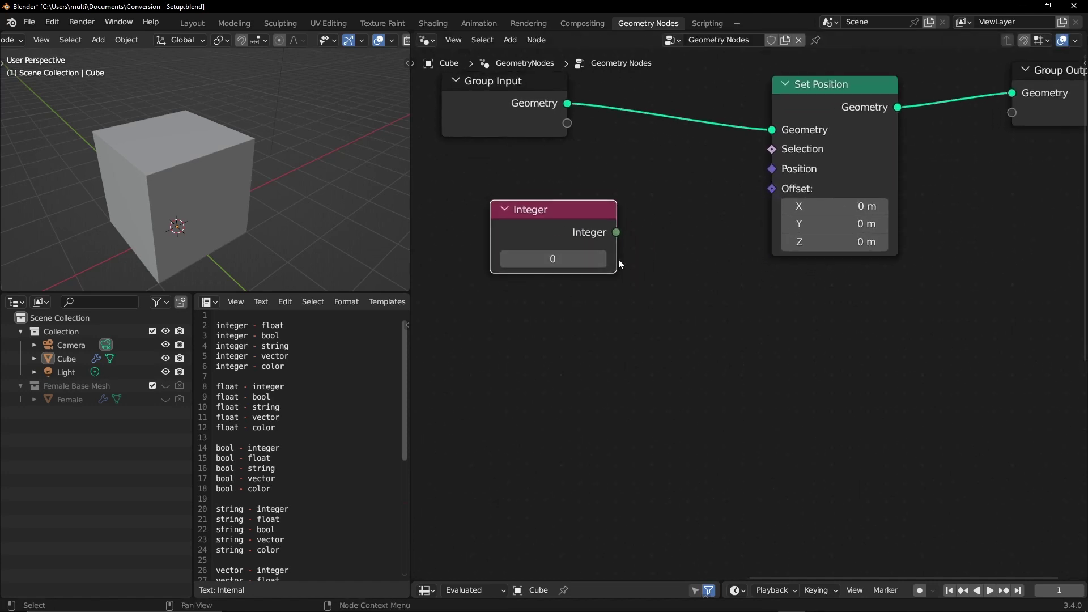
{"action": "type", "text": "1"}
{"action": "key", "text": "Return"}
{"action": "mouse_move", "coordinate": [620, 230]}
{"action": "left_mouse_down"}
{"action": "mouse_move", "coordinate": [597, 250]}
{"action": "mouse_move", "coordinate": [728, 216]}
{"action": "mouse_move", "coordinate": [772, 188]}
{"action": "left_mouse_up"}
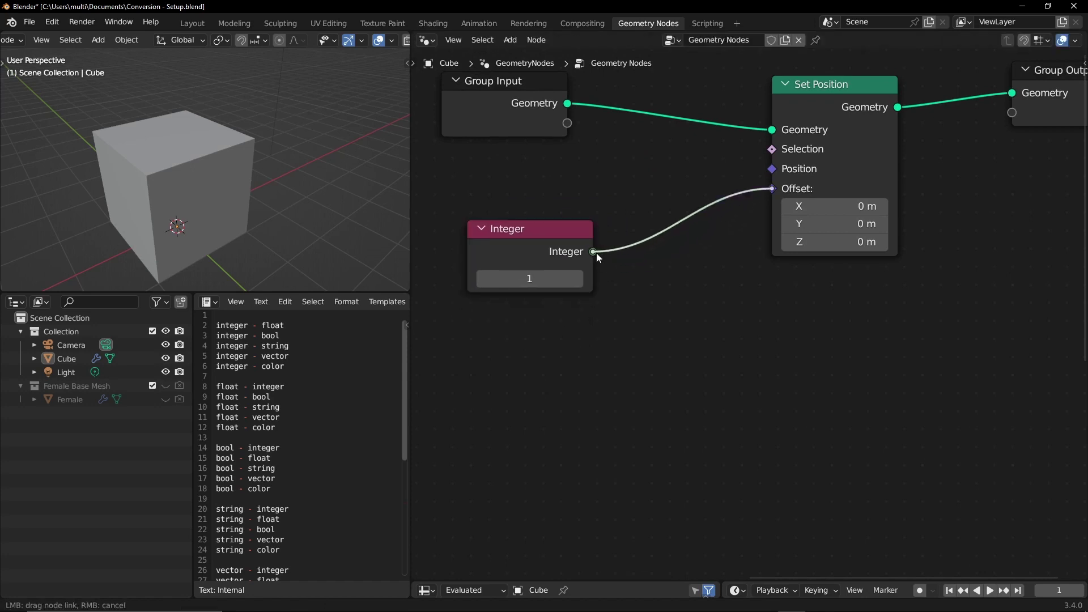
Step: Link the Integer into Set Position's Offset and step its value, settling on 2
{"action": "left_click_drag", "start_coordinate": [597, 252], "coordinate": [596, 253]}
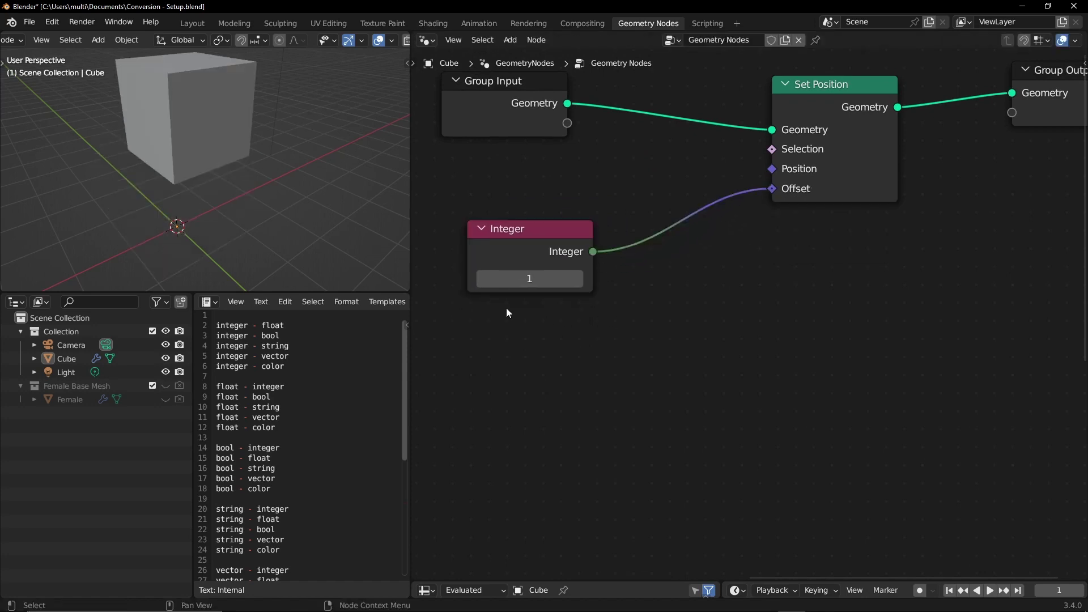
{"action": "middle_click_drag", "start_coordinate": [280, 209], "coordinate": [280, 208]}
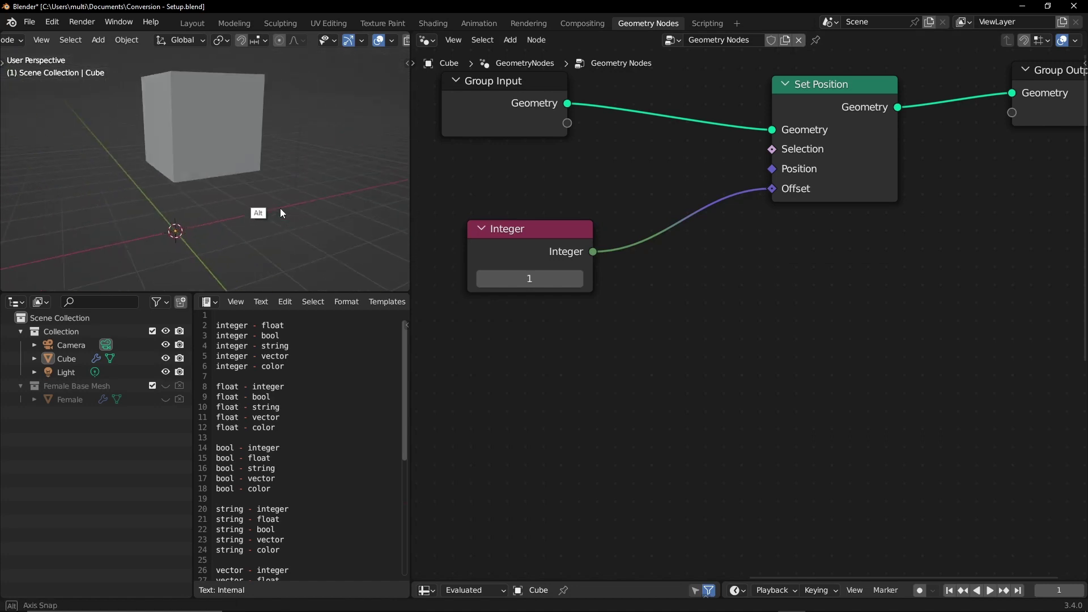
{"action": "left_click", "coordinate": [580, 279]}
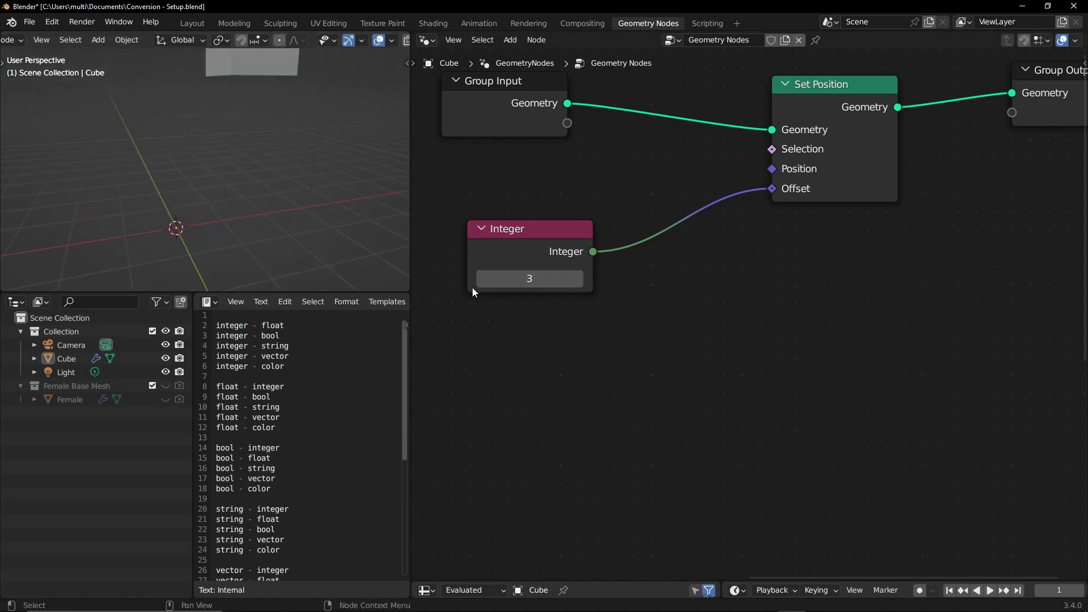
{"action": "left_click", "coordinate": [483, 279]}
{"action": "left_click", "coordinate": [578, 279]}
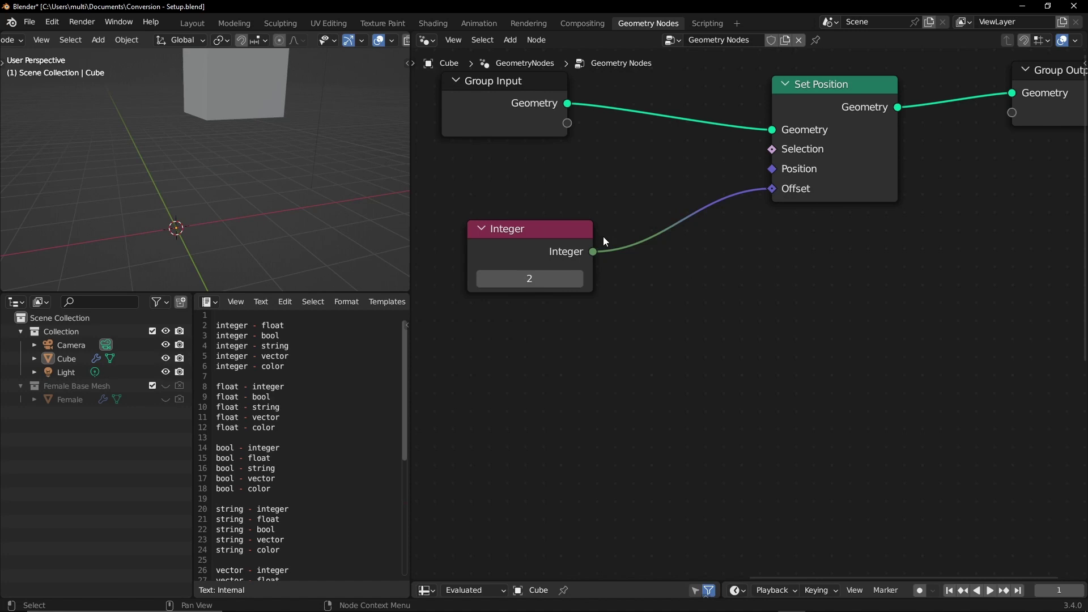
{"action": "left_click_drag", "start_coordinate": [603, 276], "coordinate": [602, 259]}
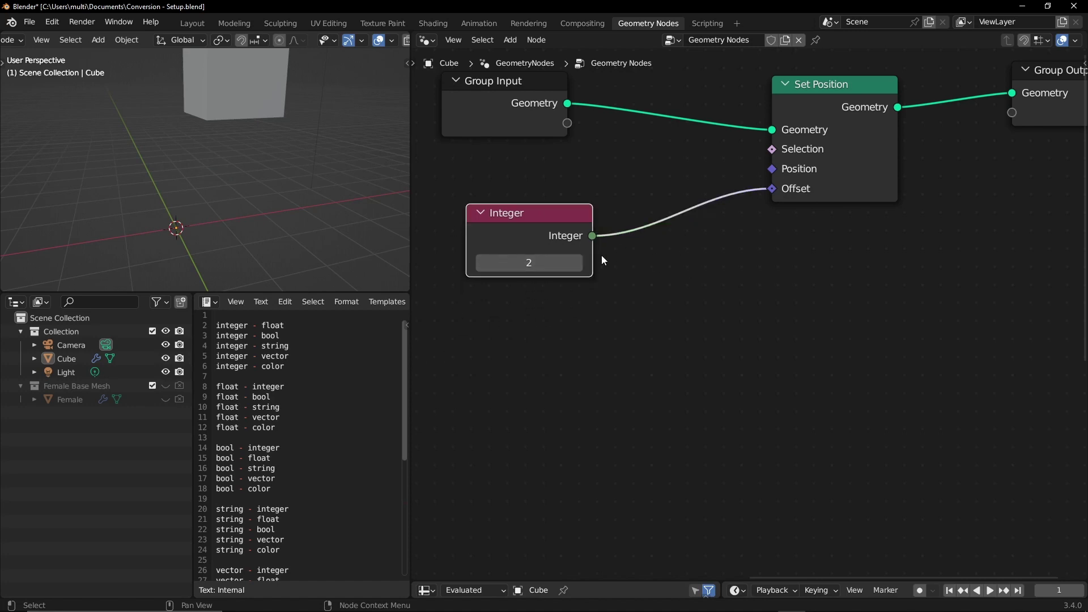
{"action": "left_click", "coordinate": [540, 363]}
{"action": "mouse_move", "coordinate": [542, 367]}
{"action": "right_mouse_down", "text": "ctrl"}
{"action": "mouse_move", "coordinate": [543, 350]}
{"action": "mouse_move", "coordinate": [541, 369]}
{"action": "right_mouse_up", "text": "ctrl"}
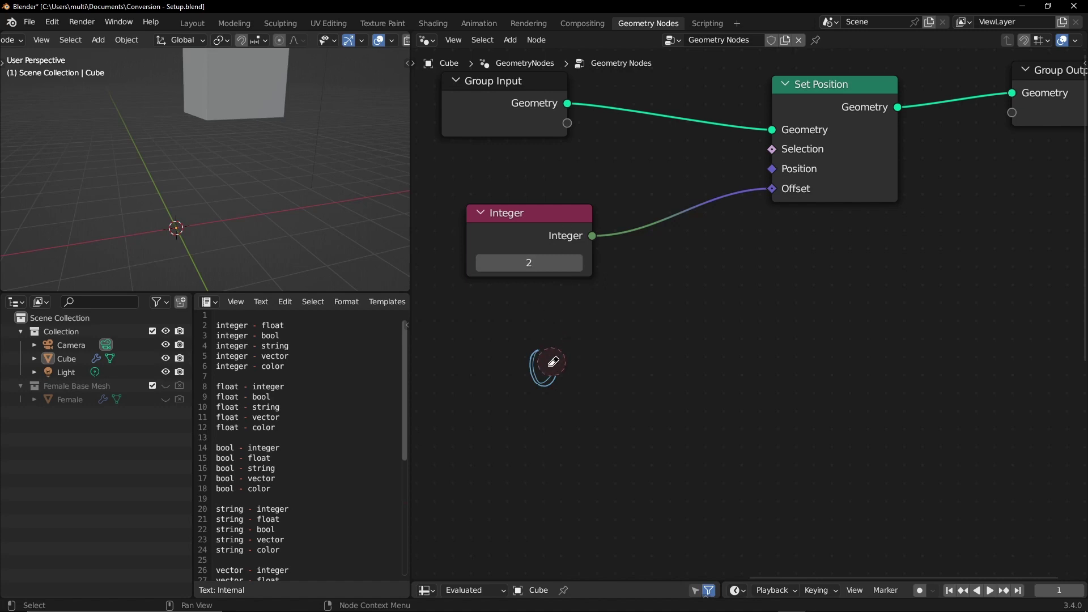
Step: Annotate the integer 2 becoming the vector <x, y, z> = <2, 2, 2>
{"action": "right_click_drag", "start_coordinate": [553, 362], "coordinate": [537, 384]}
{"action": "left_click_drag", "start_coordinate": [518, 379], "coordinate": [531, 343]}
{"action": "left_click_drag", "start_coordinate": [736, 312], "coordinate": [735, 353]}
{"action": "left_click_drag", "start_coordinate": [956, 314], "coordinate": [964, 350]}
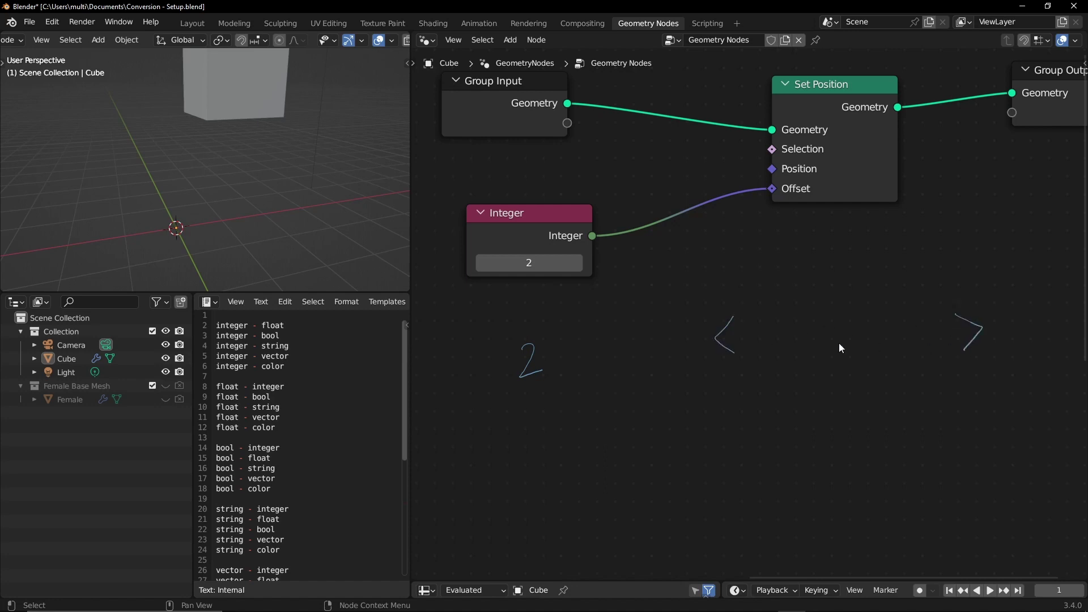
{"action": "left_click_drag", "start_coordinate": [767, 330], "coordinate": [783, 327]}
{"action": "left_click_drag", "start_coordinate": [878, 321], "coordinate": [883, 338]}
{"action": "mouse_move", "coordinate": [733, 407]}
{"action": "left_mouse_down"}
{"action": "mouse_move", "coordinate": [735, 441]}
{"action": "mouse_move", "coordinate": [821, 429]}
{"action": "left_mouse_up"}
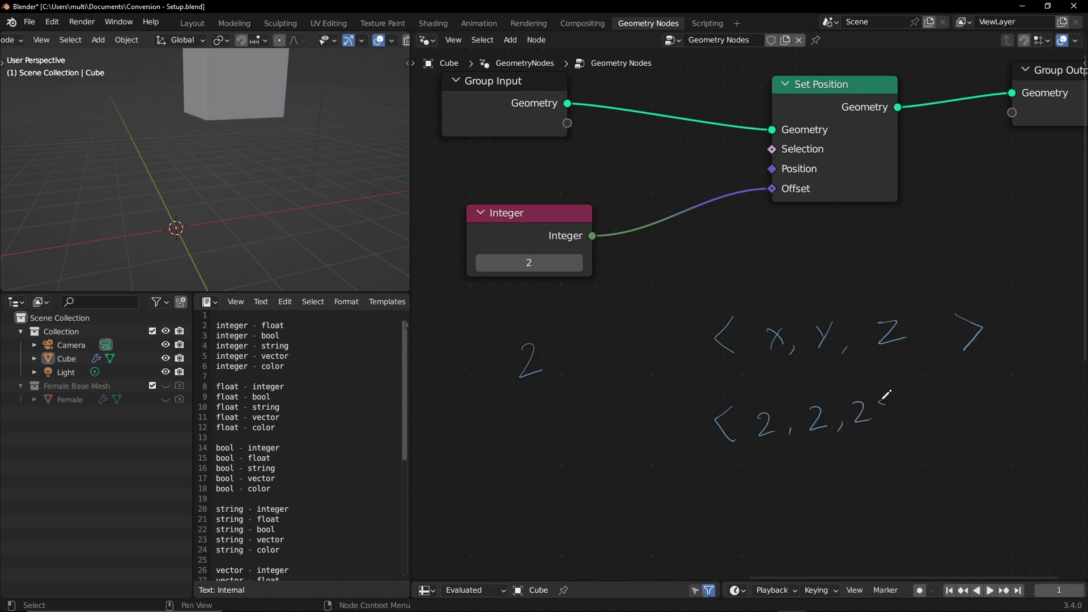
{"action": "left_click_drag", "start_coordinate": [881, 404], "coordinate": [876, 432]}
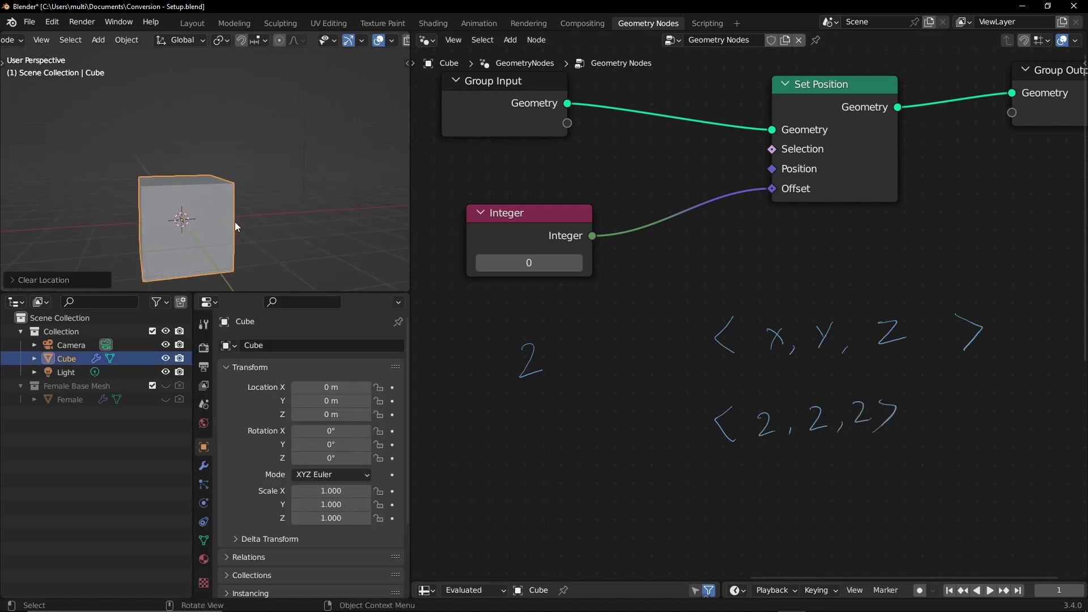
Step: Switch the 3D view to front orthographic and scale the cube to 0.5 on all axes
{"action": "key", "text": "grave"}
{"action": "left_click", "coordinate": [168, 182]}
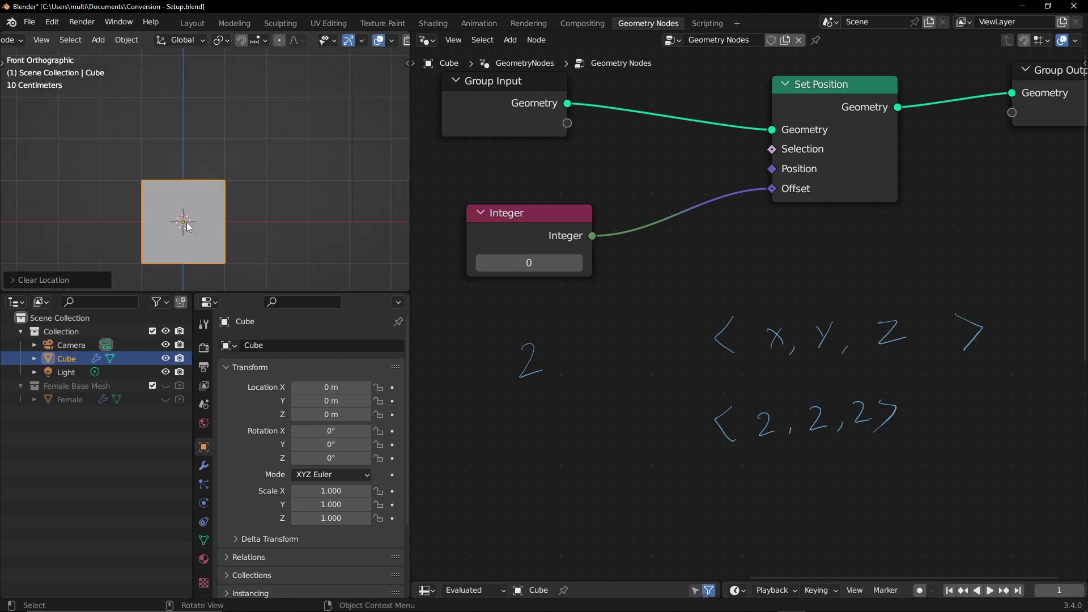
{"action": "left_click_drag", "start_coordinate": [340, 491], "coordinate": [340, 518]}
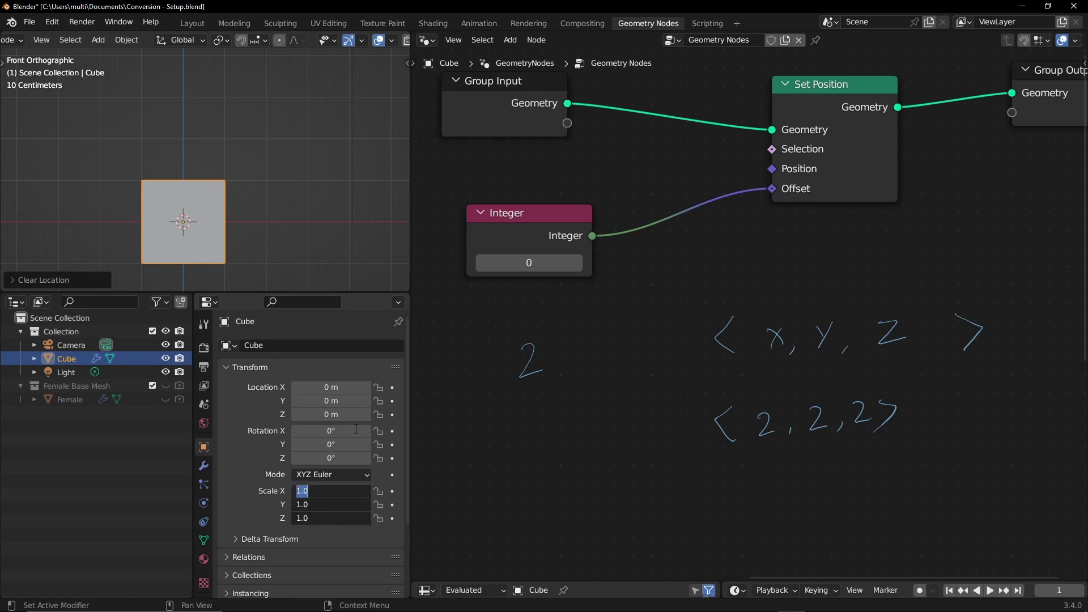
{"action": "type", "text": "0.5"}
{"action": "key", "text": "Return"}
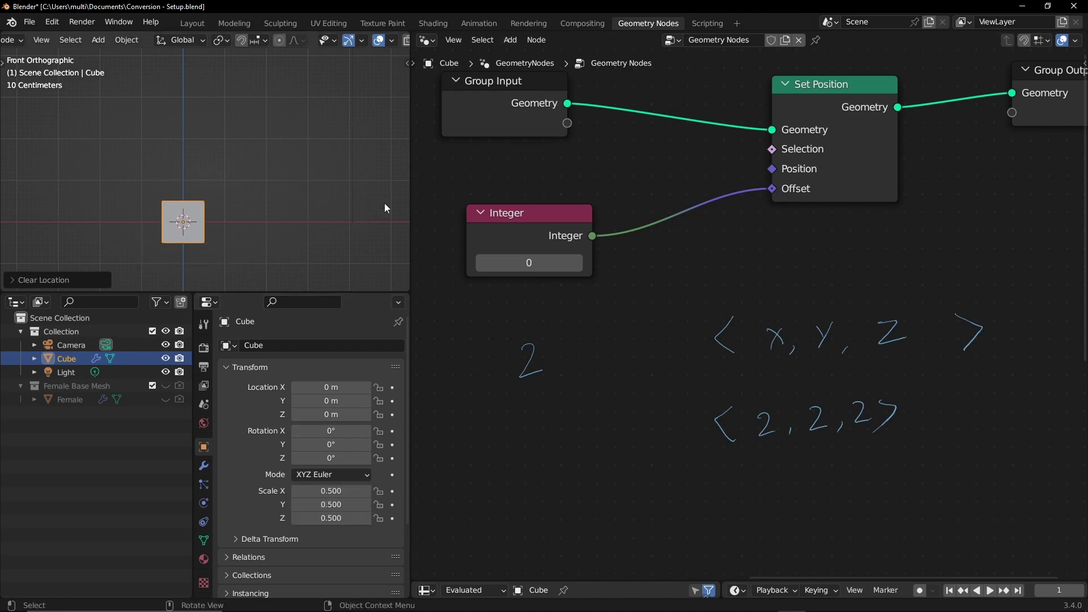
Step: Raise the Integer to 3 and turn the lower area into a Text Editor showing the conversions
{"action": "left_click", "coordinate": [577, 264]}
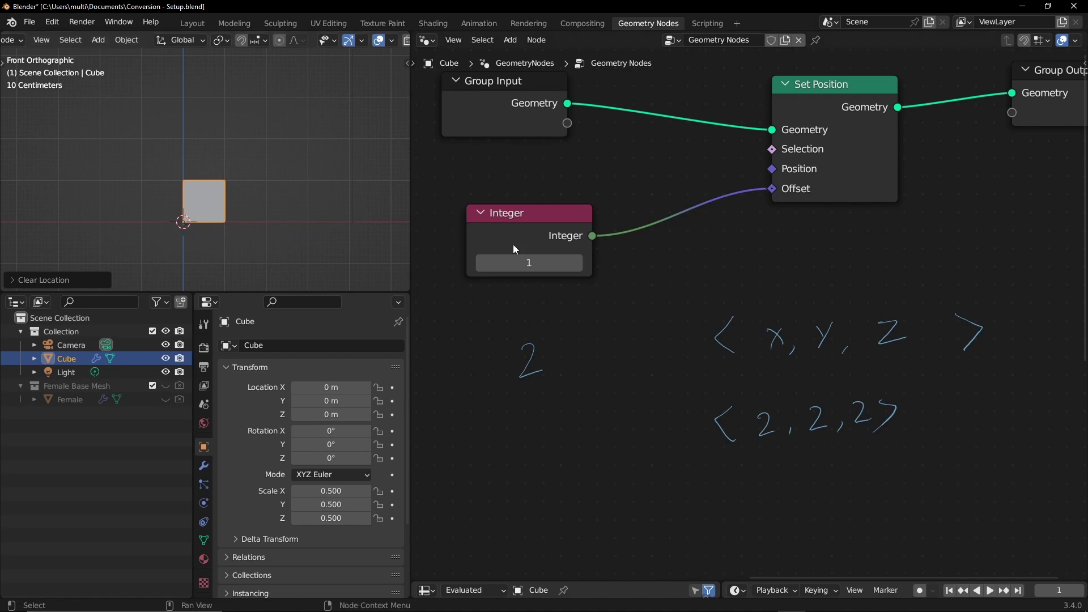
{"action": "left_click", "coordinate": [578, 262]}
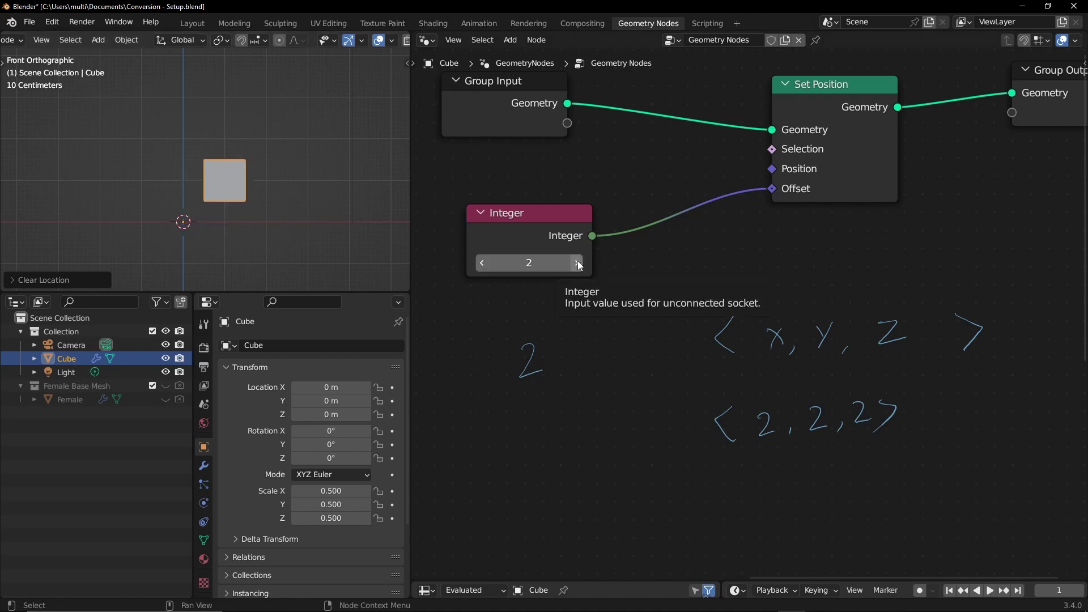
{"action": "left_click", "coordinate": [578, 262]}
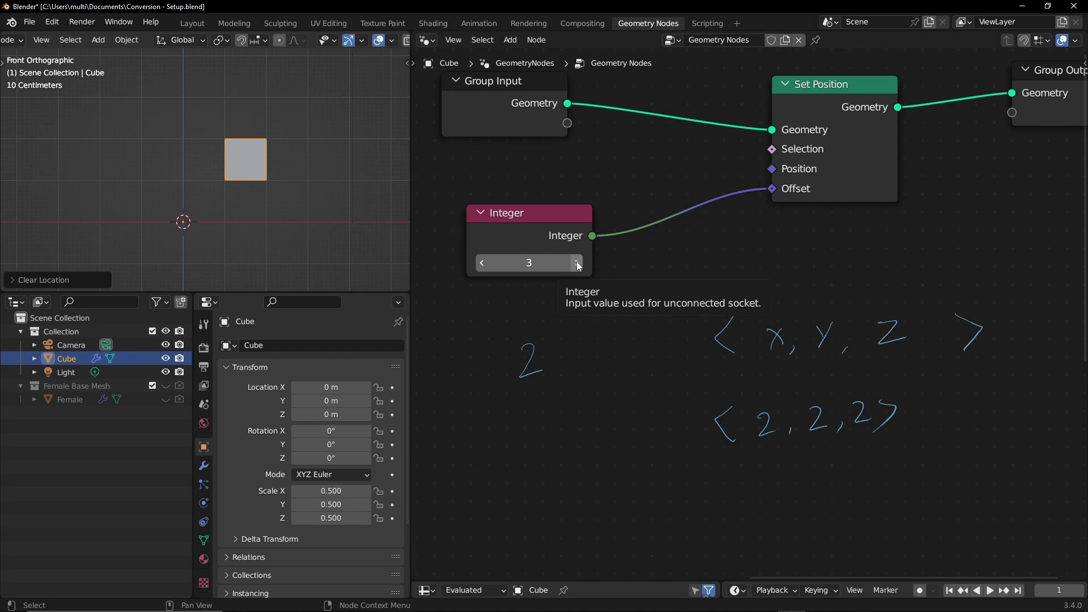
{"action": "mouse_move", "coordinate": [206, 179]}
{"action": "left_mouse_down", "text": "alt"}
{"action": "mouse_move", "coordinate": [239, 203]}
{"action": "mouse_move", "coordinate": [226, 213]}
{"action": "mouse_move", "coordinate": [244, 236]}
{"action": "mouse_move", "coordinate": [241, 218]}
{"action": "left_mouse_up", "text": "alt"}
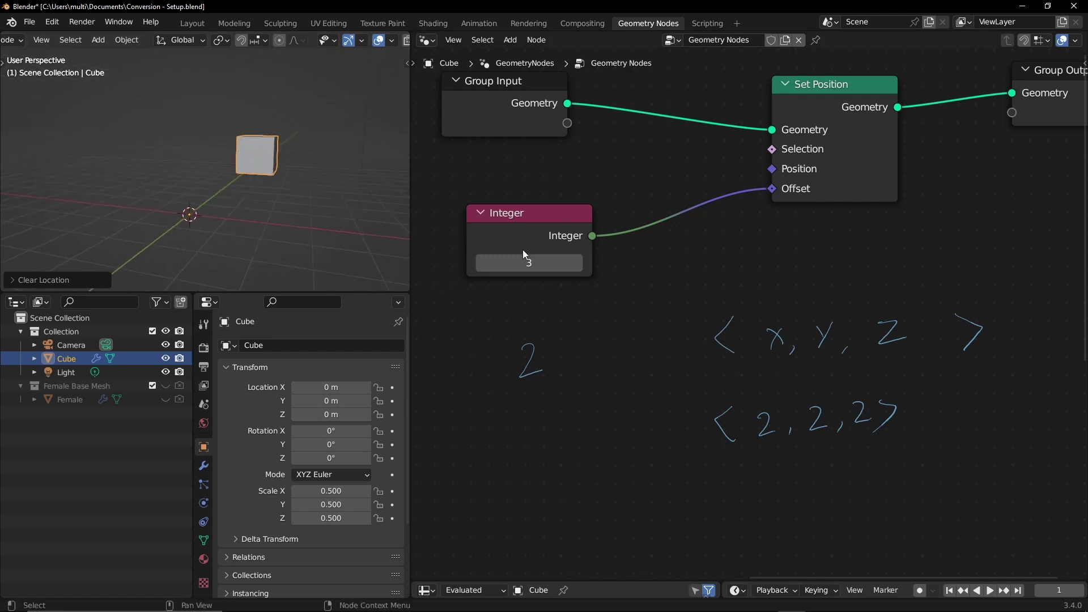
{"action": "left_click_drag", "start_coordinate": [522, 249], "coordinate": [557, 221]}
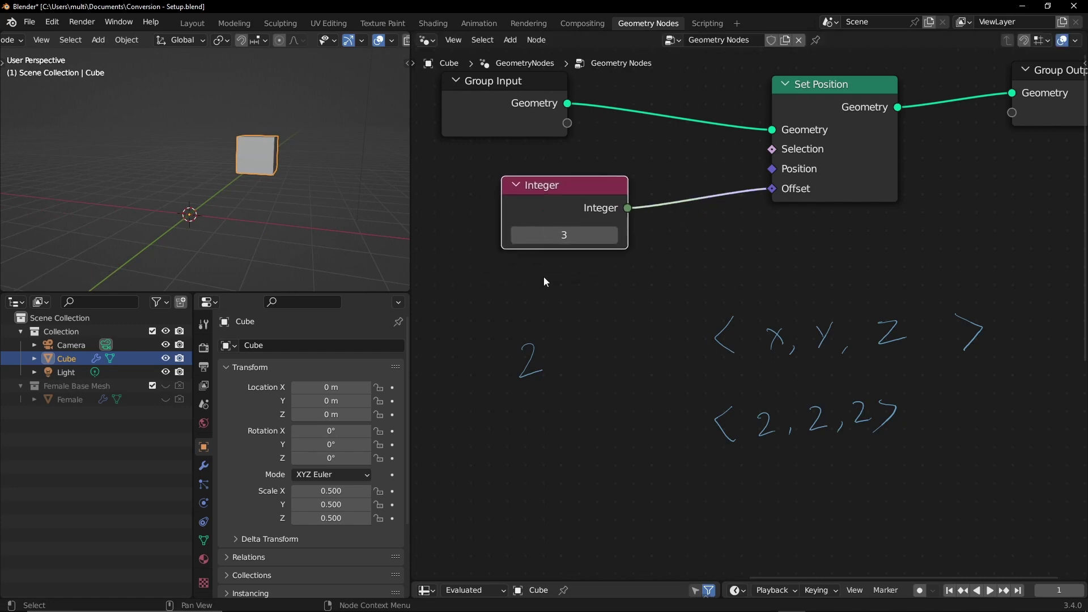
{"action": "left_click", "coordinate": [210, 303]}
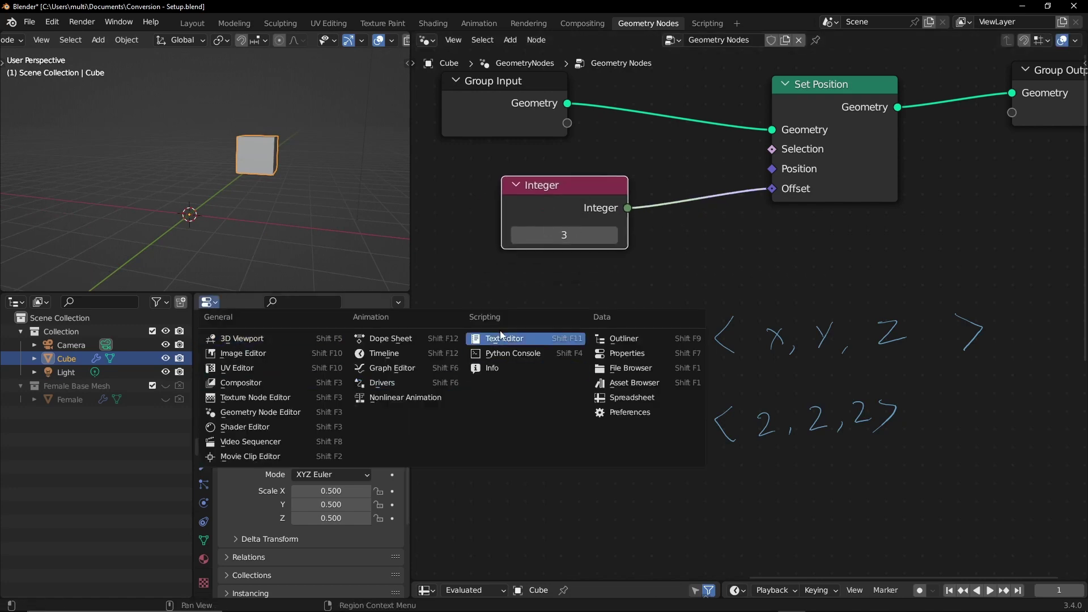
{"action": "left_click", "coordinate": [493, 409]}
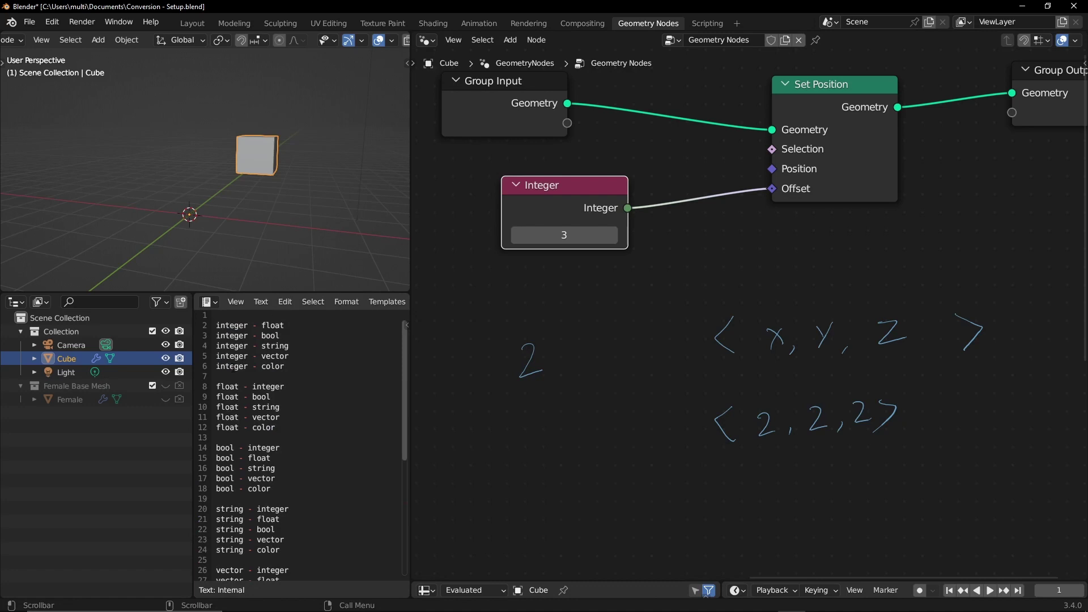
Step: Sketch an RGBA bracket annotation with the values 2, 2, 2, 2 under R, G, B, A
{"action": "left_click_drag", "start_coordinate": [606, 195], "coordinate": [564, 201]}
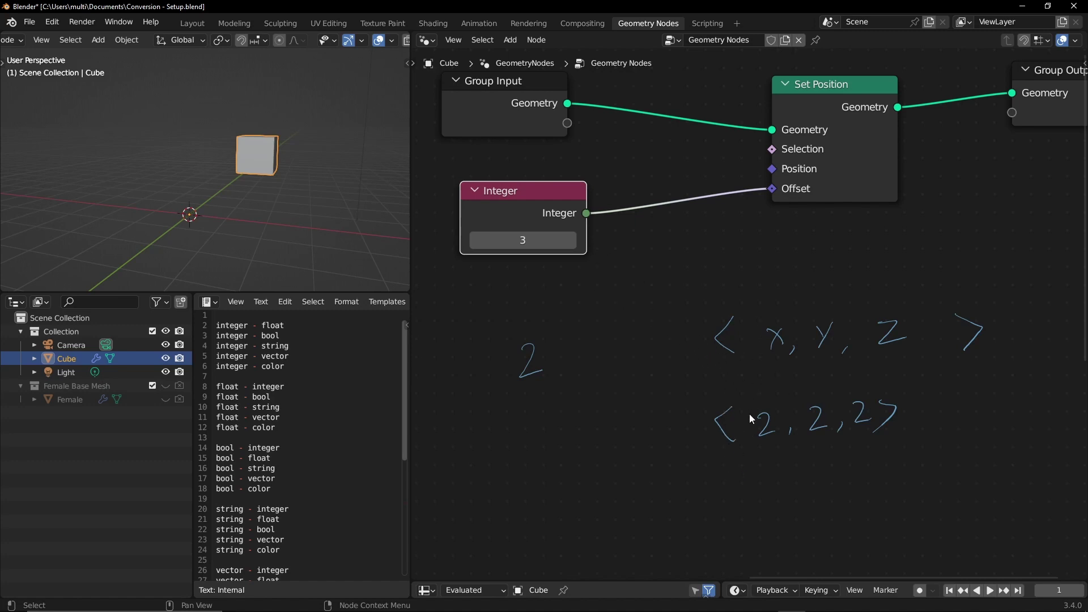
{"action": "left_click", "coordinate": [732, 492]}
{"action": "mouse_move", "coordinate": [734, 488]}
{"action": "left_mouse_down"}
{"action": "mouse_move", "coordinate": [734, 515]}
{"action": "mouse_move", "coordinate": [831, 504]}
{"action": "left_mouse_up"}
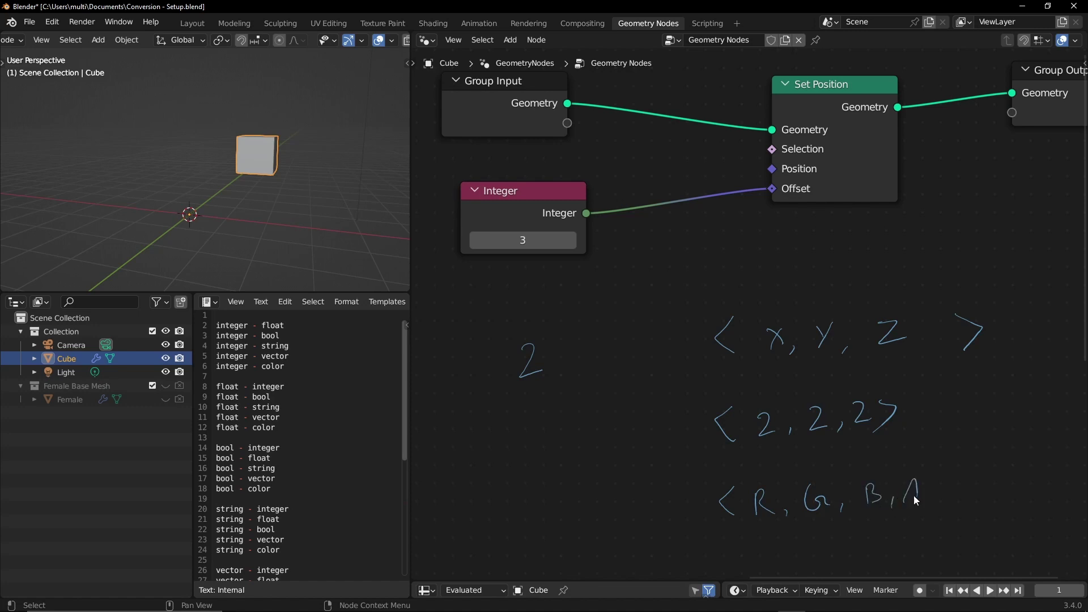
{"action": "left_click_drag", "start_coordinate": [770, 536], "coordinate": [788, 550]}
{"action": "left_click_drag", "start_coordinate": [802, 546], "coordinate": [800, 554]}
{"action": "left_click_drag", "start_coordinate": [902, 539], "coordinate": [898, 546]}
Step: Draw lines fanning from the 2 to the brackets, plus a circle-and-box sketch, then select the Integer node
{"action": "left_click_drag", "start_coordinate": [567, 353], "coordinate": [744, 482]}
{"action": "mouse_move", "coordinate": [569, 355]}
{"action": "left_mouse_down"}
{"action": "mouse_move", "coordinate": [733, 406]}
{"action": "mouse_move", "coordinate": [735, 330]}
{"action": "left_mouse_up"}
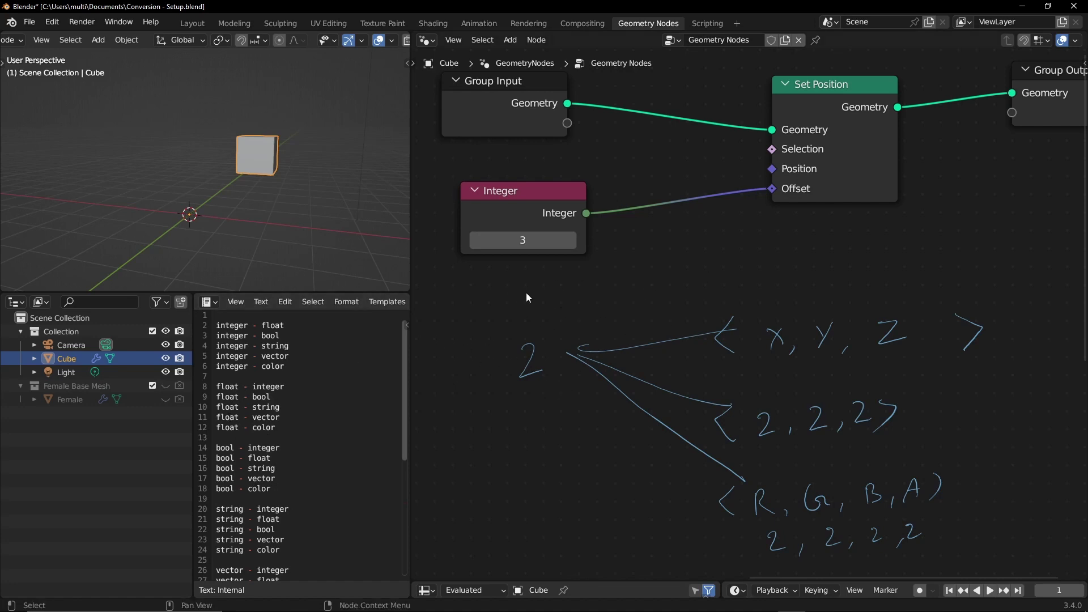
{"action": "left_click_drag", "start_coordinate": [532, 294], "coordinate": [519, 293]}
{"action": "mouse_move", "coordinate": [658, 254]}
{"action": "left_mouse_down"}
{"action": "mouse_move", "coordinate": [668, 313]}
{"action": "mouse_move", "coordinate": [658, 254]}
{"action": "left_mouse_up"}
{"action": "mouse_move", "coordinate": [544, 299]}
{"action": "left_mouse_down"}
{"action": "mouse_move", "coordinate": [677, 285]}
{"action": "mouse_move", "coordinate": [679, 273]}
{"action": "mouse_move", "coordinate": [672, 309]}
{"action": "left_mouse_up"}
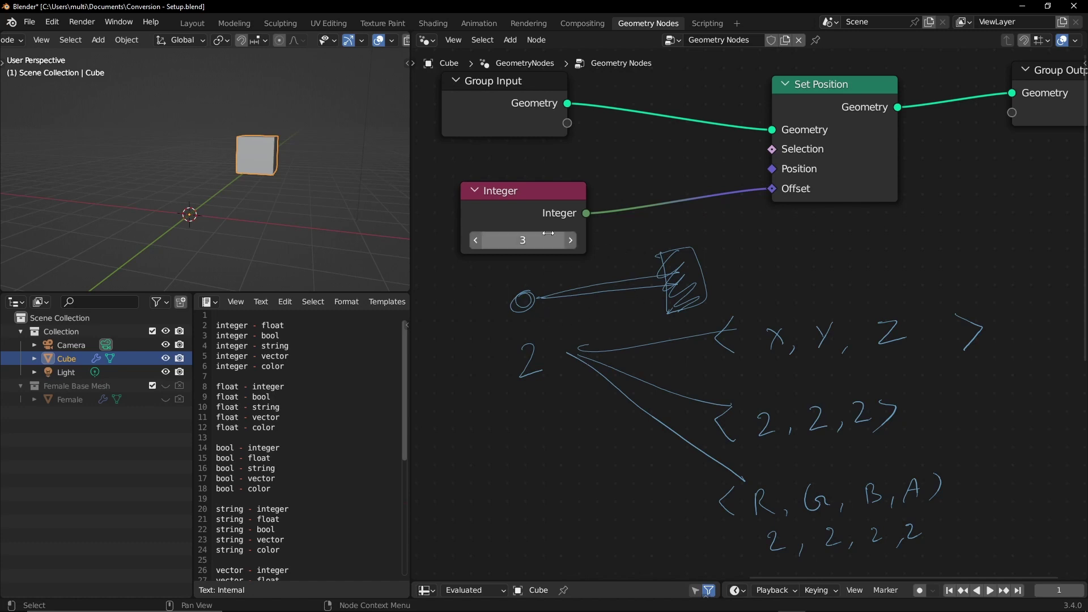
{"action": "left_click_drag", "start_coordinate": [556, 249], "coordinate": [575, 249]}
Step: Delete the Integer node and clear all the hand-drawn annotations
{"action": "key", "text": "x"}
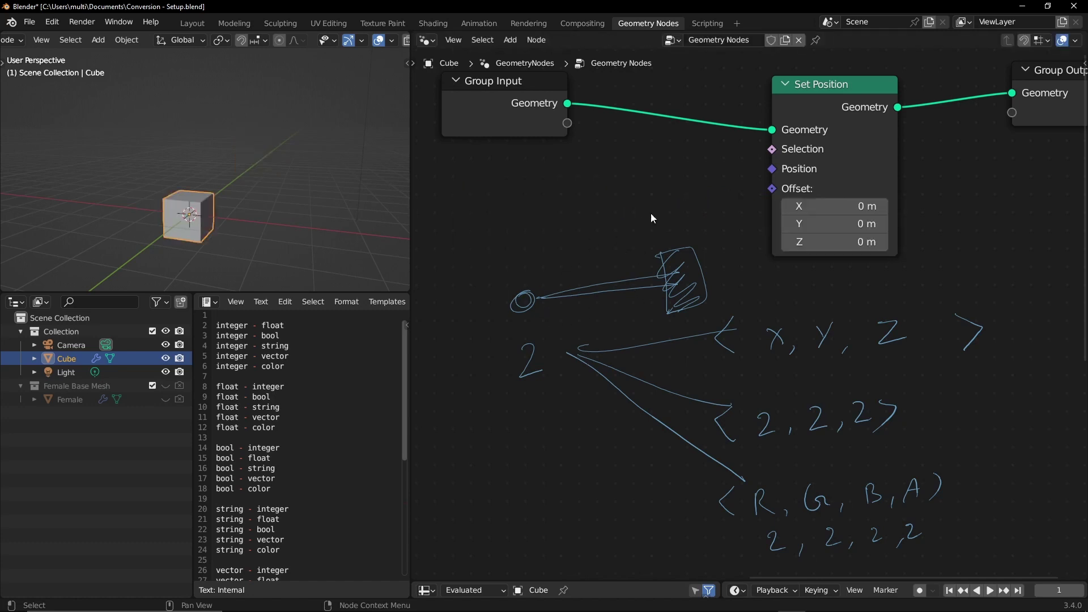
{"action": "mouse_move", "coordinate": [825, 120]}
{"action": "left_mouse_down", "text": "alt"}
{"action": "mouse_move", "coordinate": [849, 86]}
{"action": "mouse_move", "coordinate": [841, 105]}
{"action": "left_mouse_up", "text": "alt"}
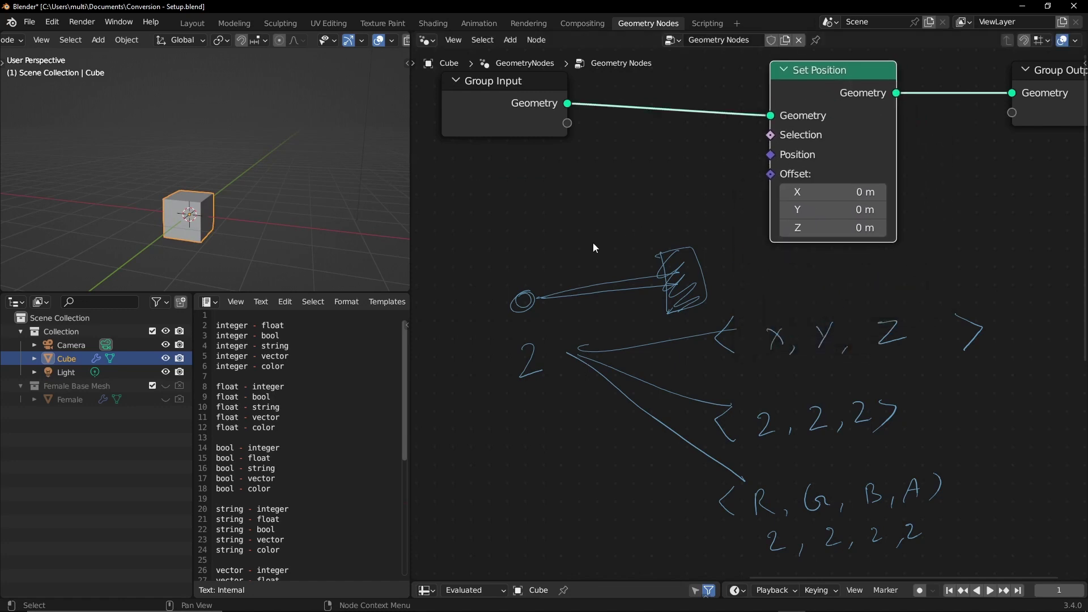
{"action": "key", "text": "q"}
{"action": "left_click", "coordinate": [616, 229]}
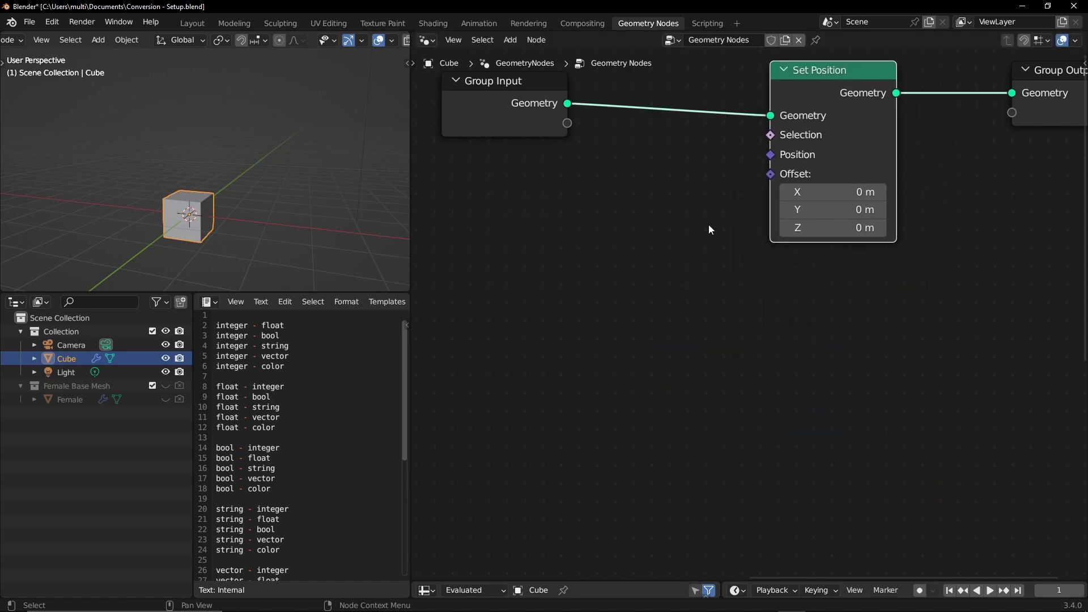
Step: Add a Vector node and connect it to Set Position's Selection input
{"action": "key", "text": "shift+a"}
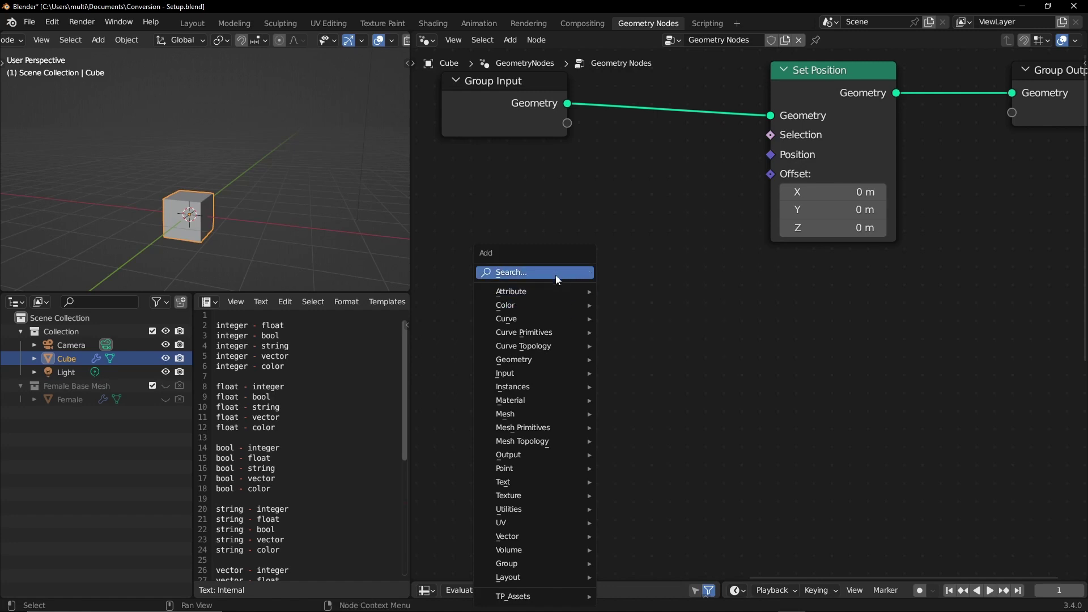
{"action": "left_click", "coordinate": [556, 275]}
{"action": "type", "text": "vec"}
{"action": "left_click", "coordinate": [579, 298]}
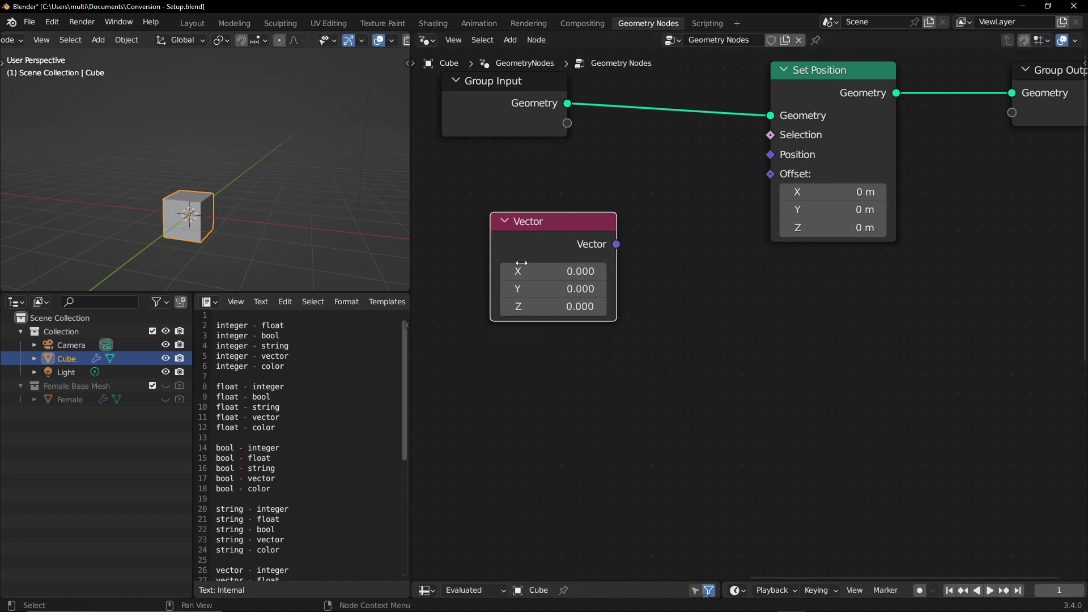
{"action": "left_click", "coordinate": [553, 266]}
{"action": "mouse_move", "coordinate": [616, 244]}
{"action": "left_mouse_down"}
{"action": "mouse_move", "coordinate": [679, 330]}
{"action": "mouse_move", "coordinate": [762, 137]}
{"action": "left_mouse_up"}
{"action": "left_click", "coordinate": [686, 297]}
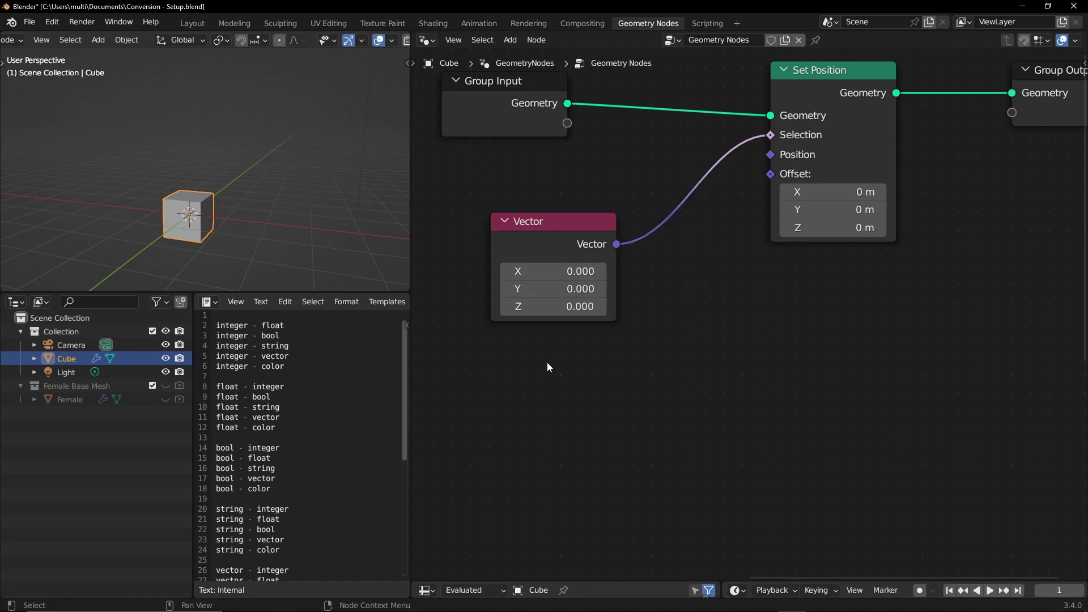
{"action": "left_click_drag", "start_coordinate": [563, 232], "coordinate": [565, 233]}
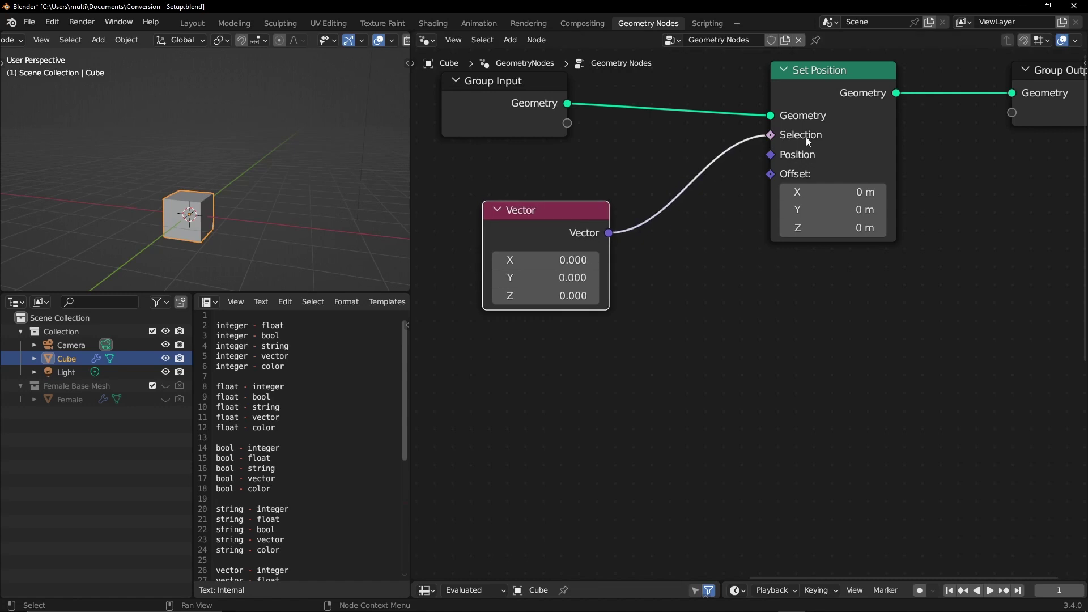
{"action": "left_click_drag", "start_coordinate": [832, 96], "coordinate": [820, 166]}
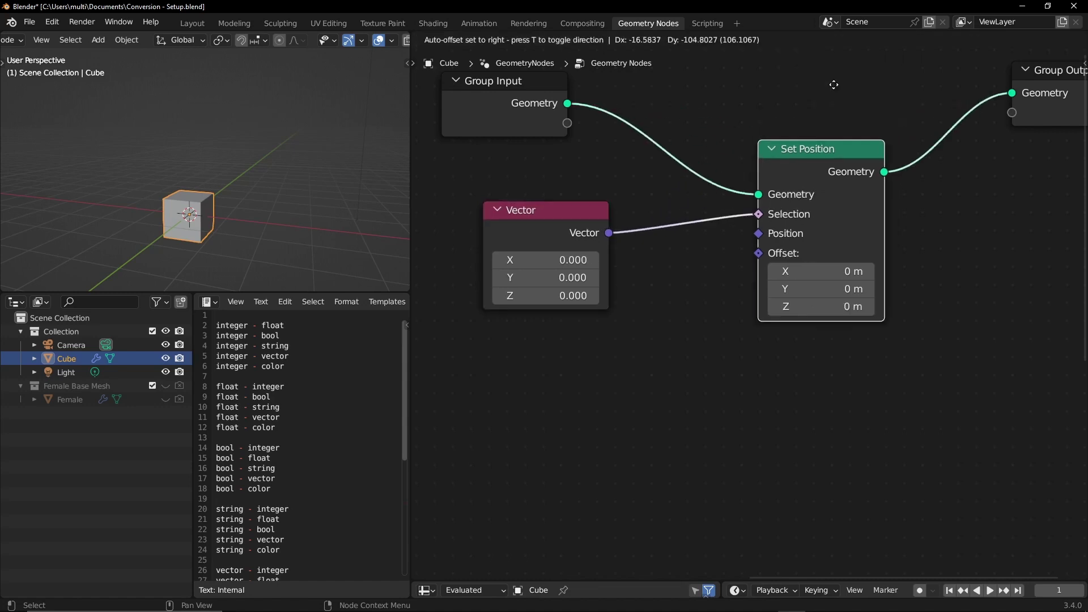
Step: Set Set Position's Offset Z to 1 m, then raise it to 1.8 m
{"action": "left_click", "coordinate": [807, 302]}
{"action": "type", "text": "1"}
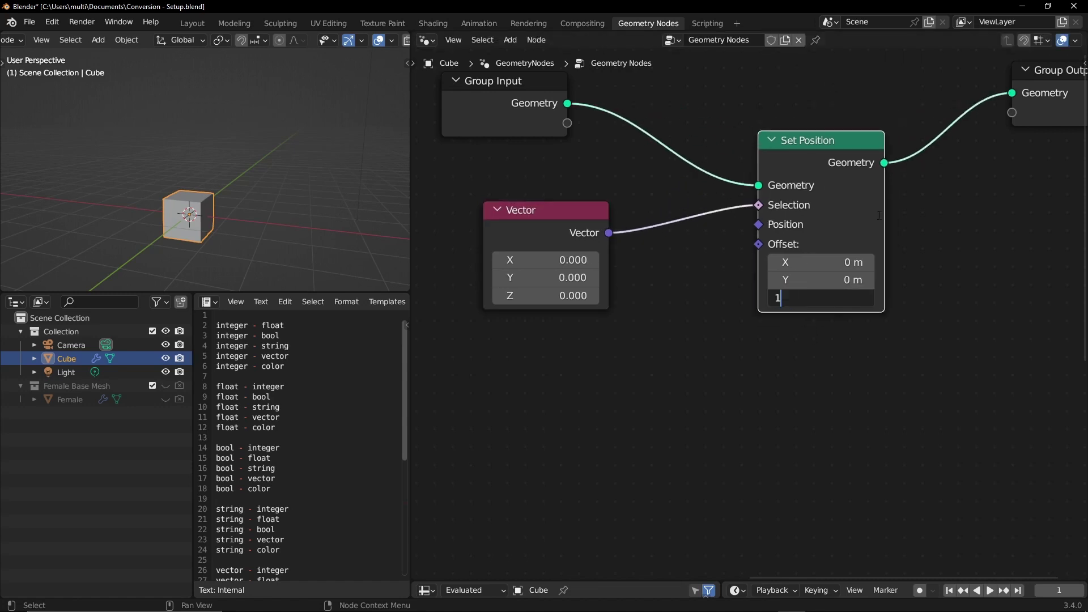
{"action": "key", "text": "Return"}
{"action": "left_click_drag", "start_coordinate": [822, 298], "coordinate": [844, 298]}
{"action": "left_click", "coordinate": [843, 324]}
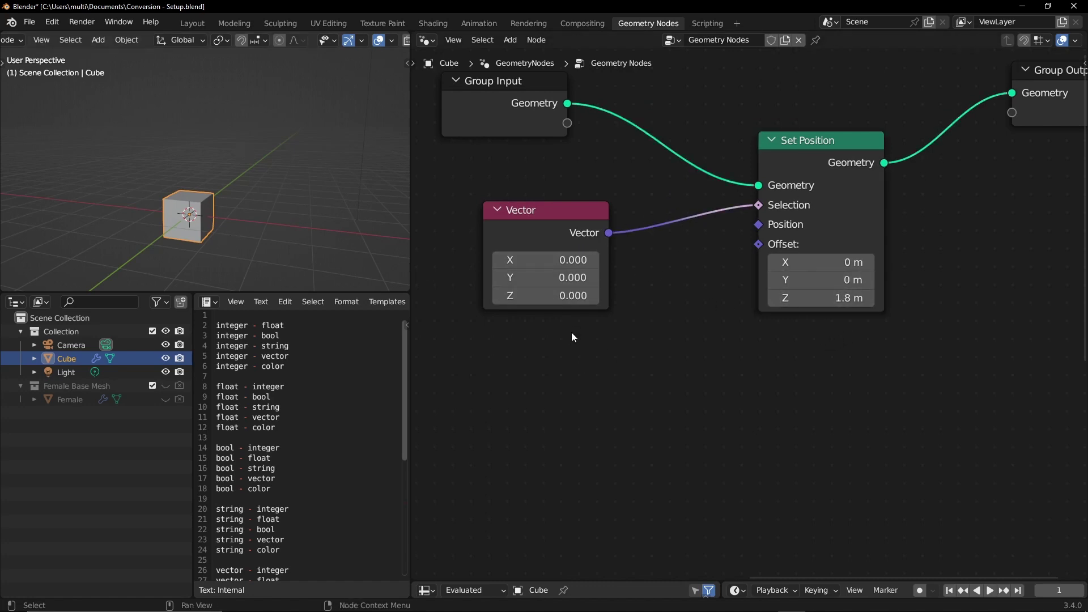
Step: Set the Vector's X, Y, Z to 1, then 2, then back to 1, and unlink it from Selection
{"action": "left_click_drag", "start_coordinate": [568, 259], "coordinate": [585, 293]}
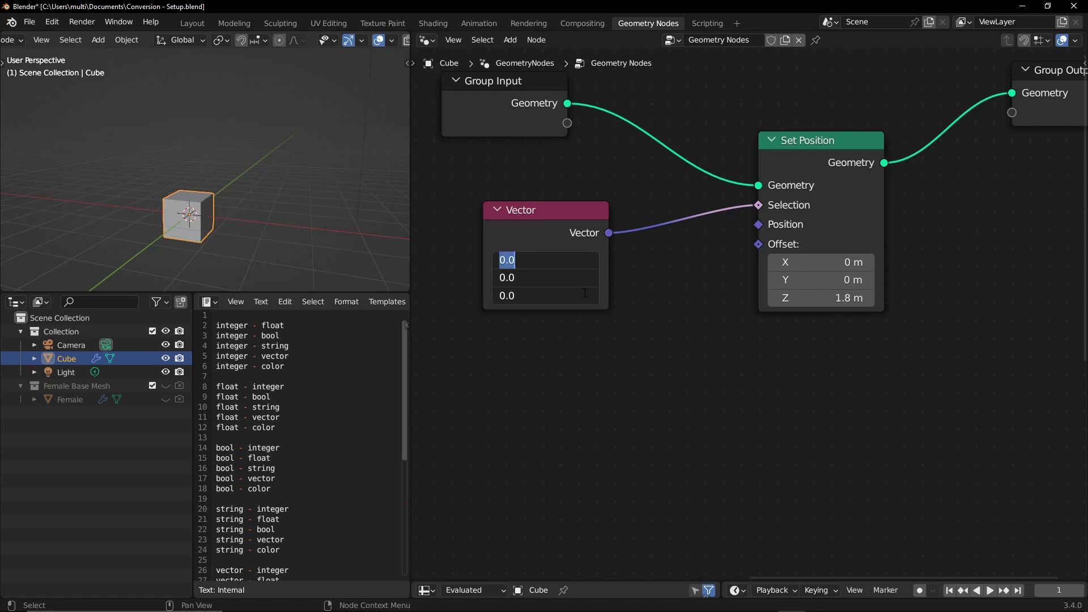
{"action": "type", "text": "1"}
{"action": "key", "text": "Return"}
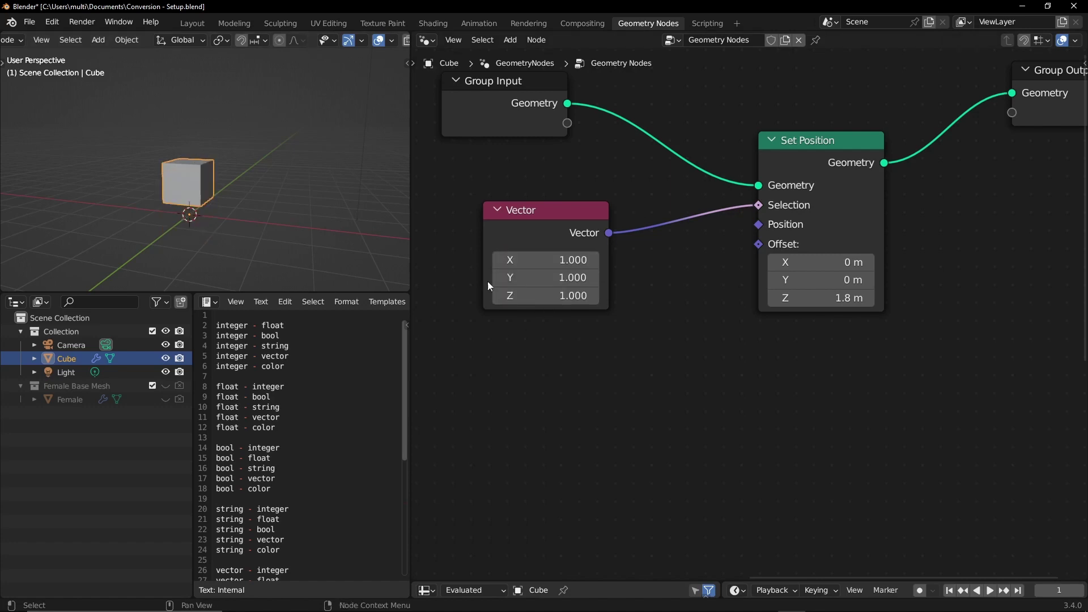
{"action": "left_click_drag", "start_coordinate": [592, 260], "coordinate": [593, 296]}
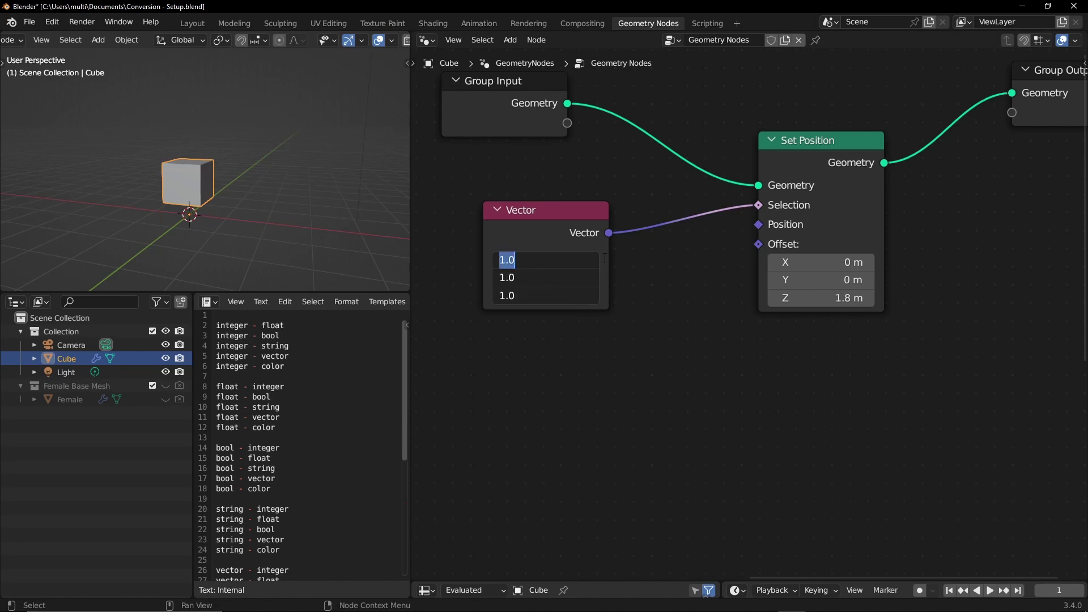
{"action": "type", "text": "2"}
{"action": "key", "text": "Return"}
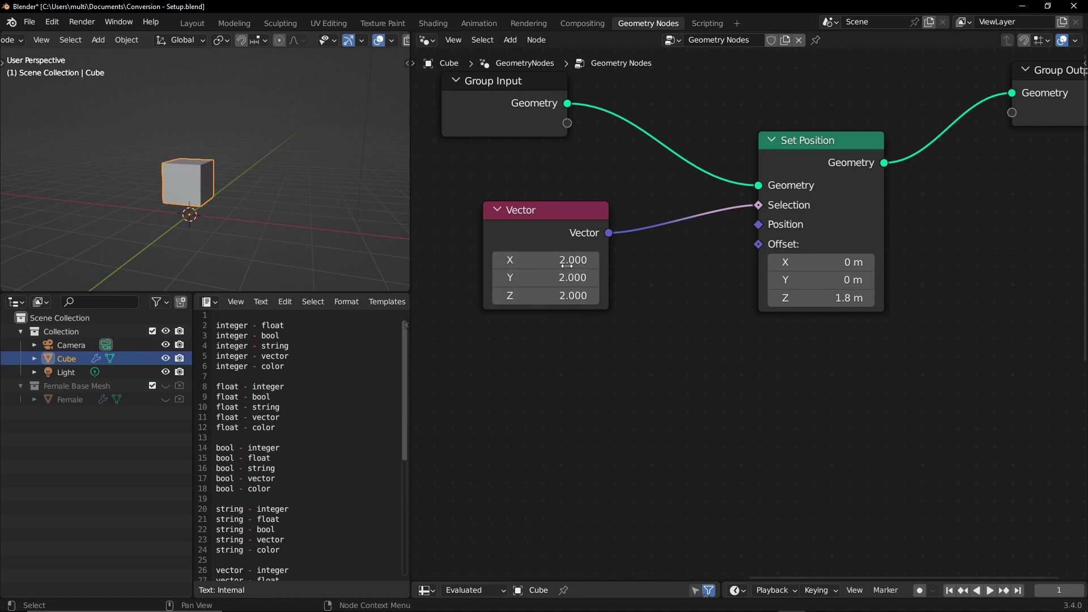
{"action": "left_click_drag", "start_coordinate": [564, 260], "coordinate": [562, 316]}
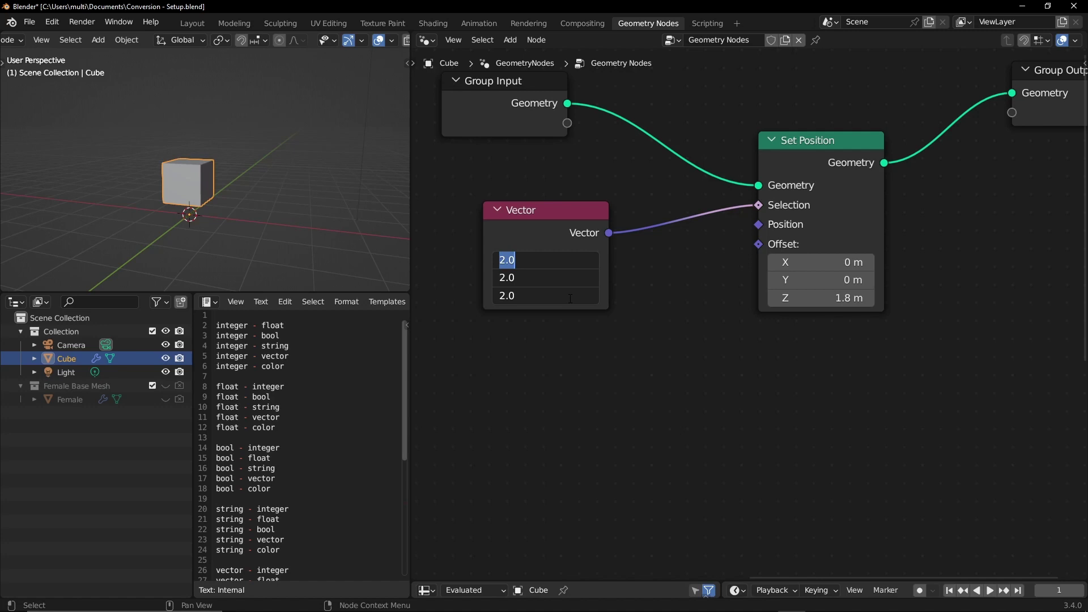
{"action": "type", "text": "1"}
{"action": "key", "text": "Return"}
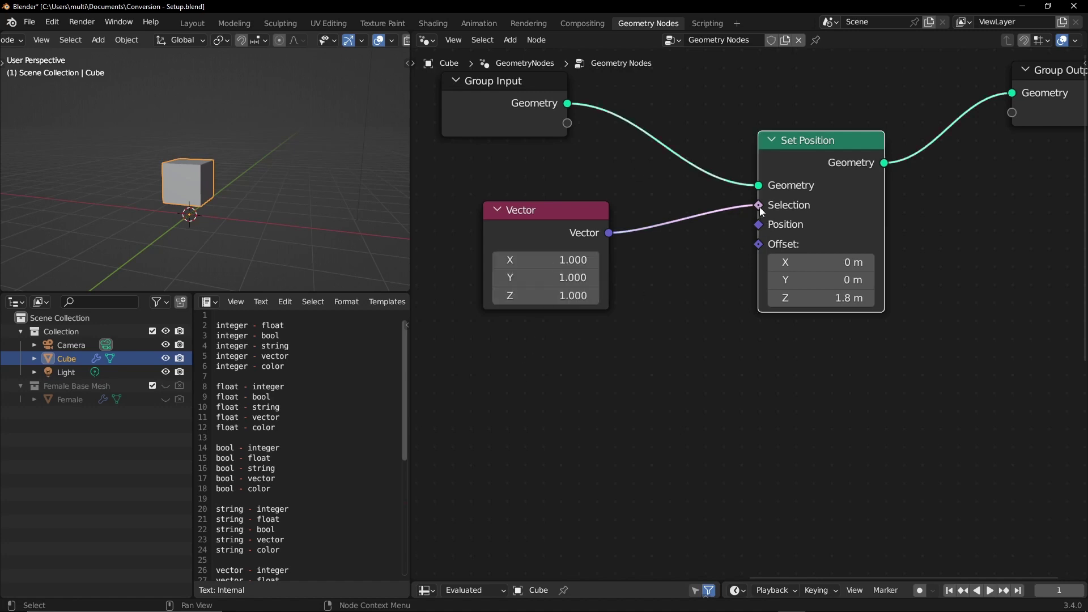
{"action": "left_click_drag", "start_coordinate": [758, 205], "coordinate": [647, 290]}
{"action": "left_click_drag", "start_coordinate": [808, 176], "coordinate": [817, 141]}
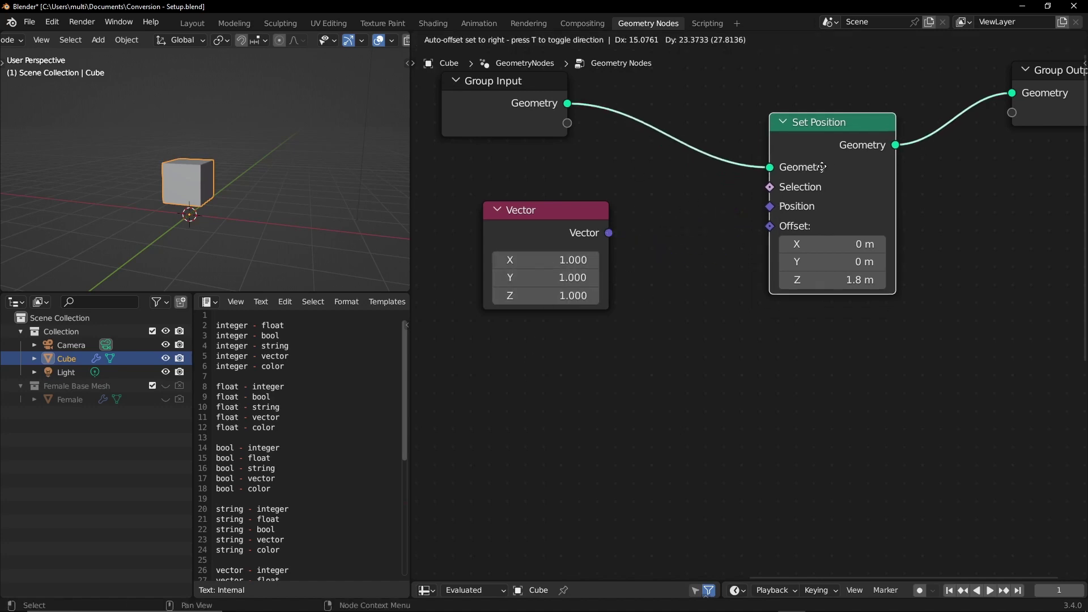
Step: Replace Set Position with a Points node of Count 33 feeding the Group Output
{"action": "key", "text": "x"}
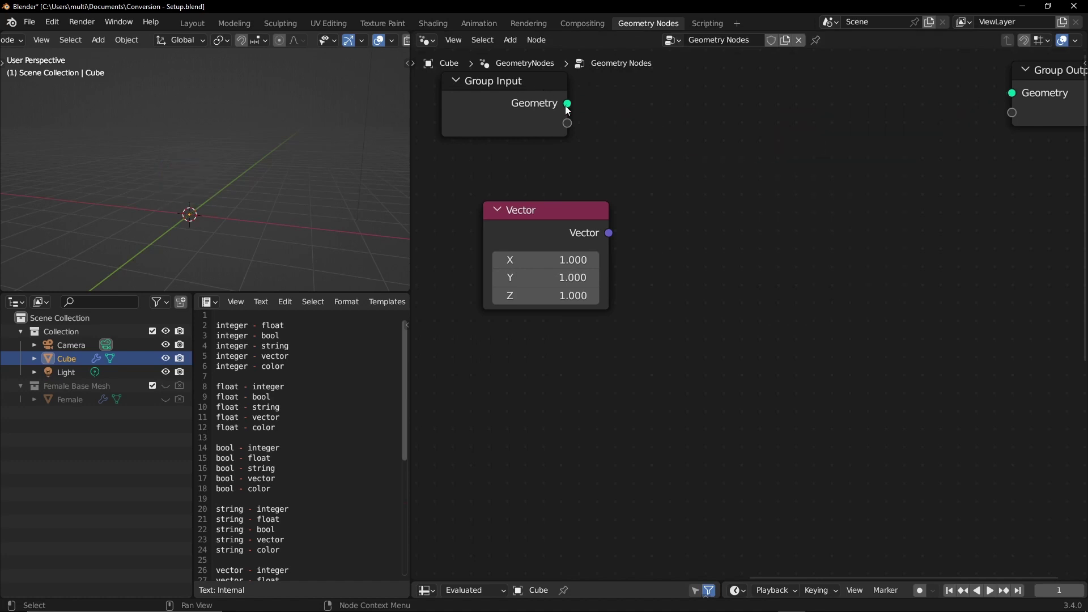
{"action": "left_click_drag", "start_coordinate": [568, 104], "coordinate": [1011, 93]}
{"action": "key", "text": "shift+a"}
{"action": "type", "text": "po"}
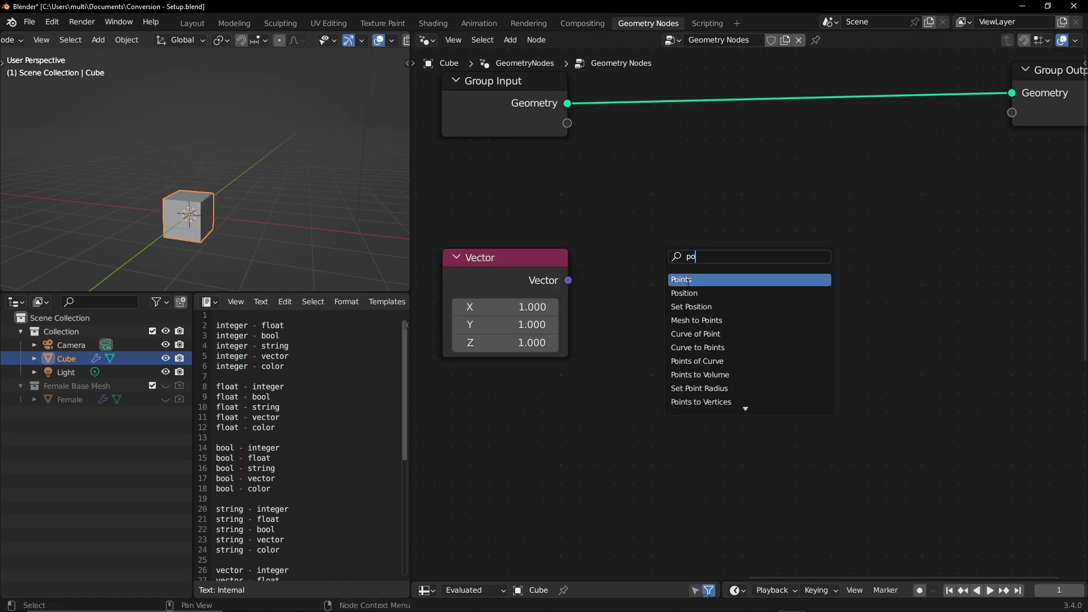
{"action": "left_click", "coordinate": [687, 280]}
{"action": "left_click_drag", "start_coordinate": [792, 207], "coordinate": [1012, 93]}
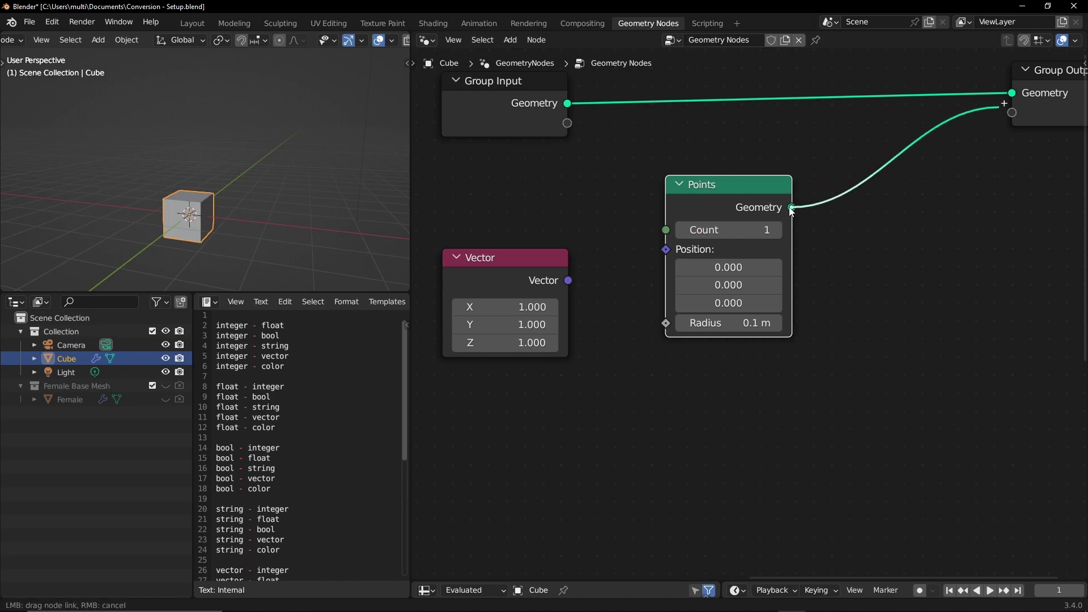
{"action": "left_click_drag", "start_coordinate": [725, 185], "coordinate": [734, 166]}
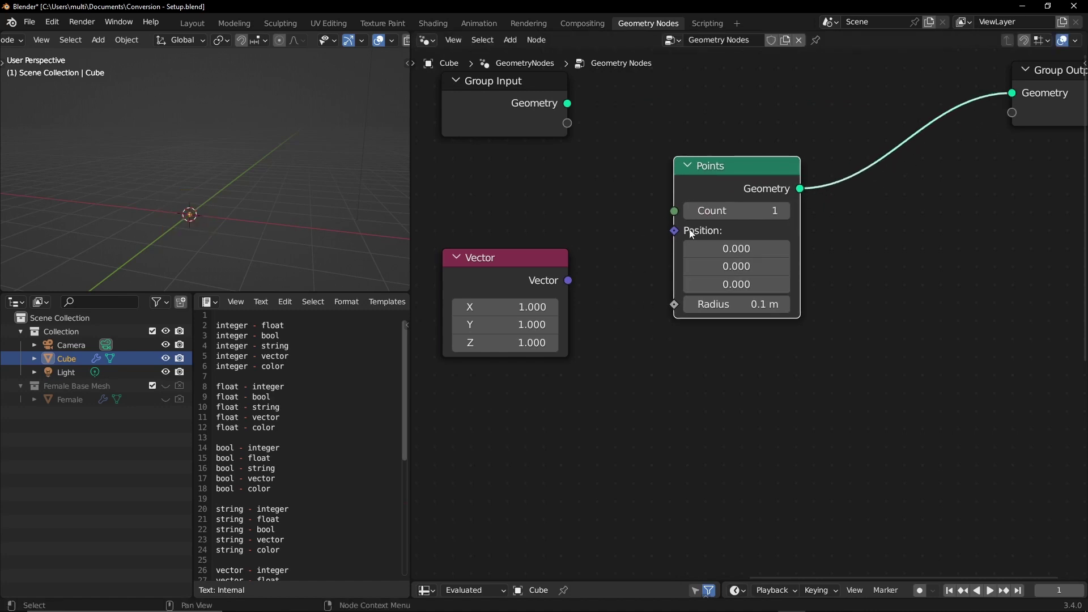
{"action": "left_click", "coordinate": [742, 213]}
{"action": "type", "text": "33"}
{"action": "key", "text": "Return"}
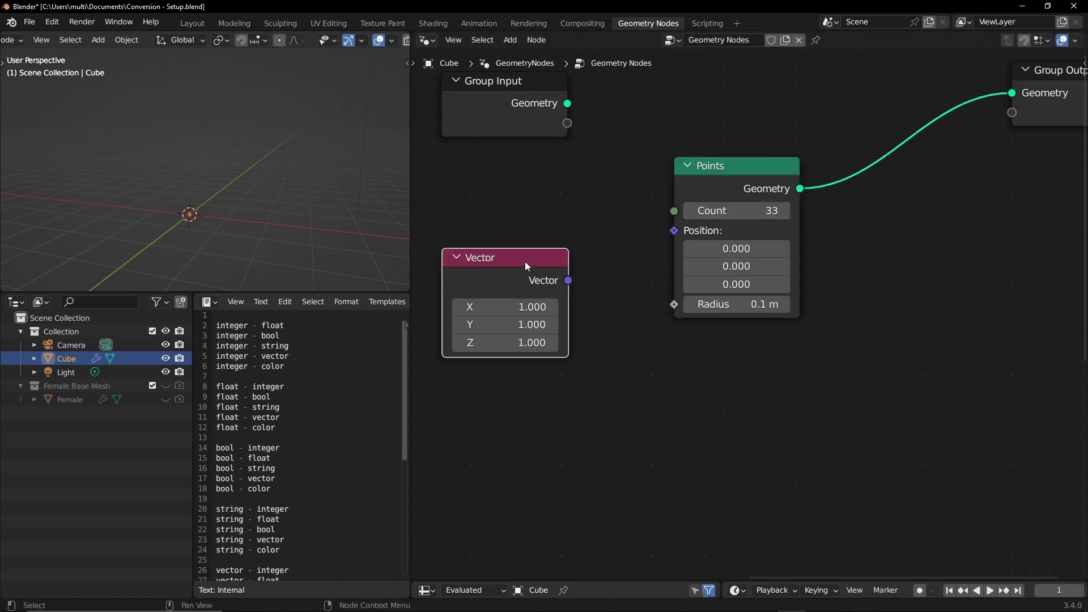
Step: Add an Easy Noise node and feed its Vector output into the Points Position
{"action": "left_click_drag", "start_coordinate": [525, 260], "coordinate": [562, 429]}
{"action": "key", "text": "shift+a"}
{"action": "type", "text": "e"}
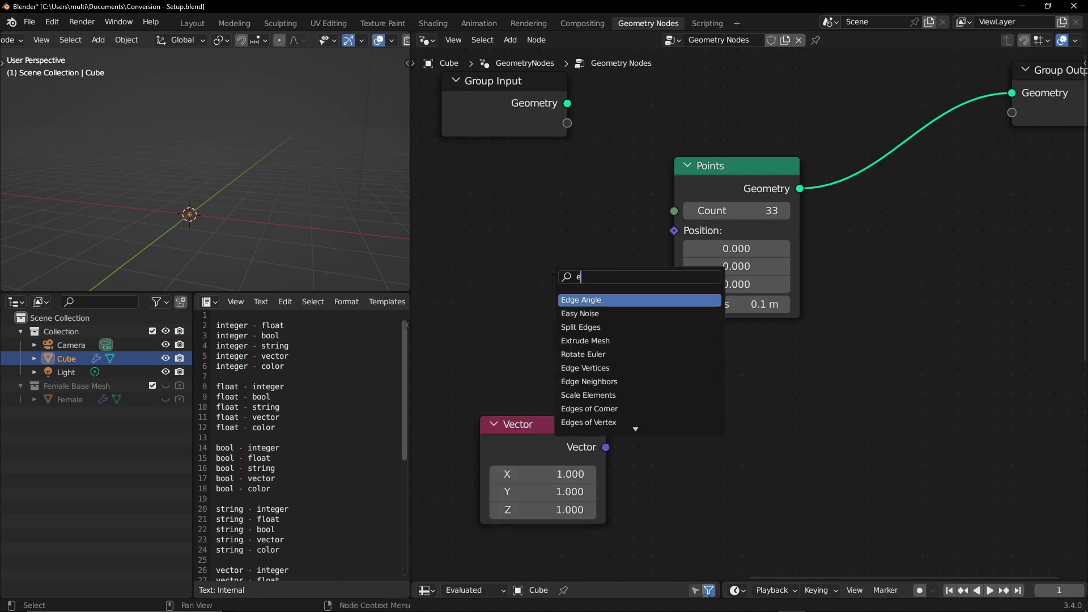
{"action": "type", "text": "as"}
{"action": "left_click", "coordinate": [590, 309]}
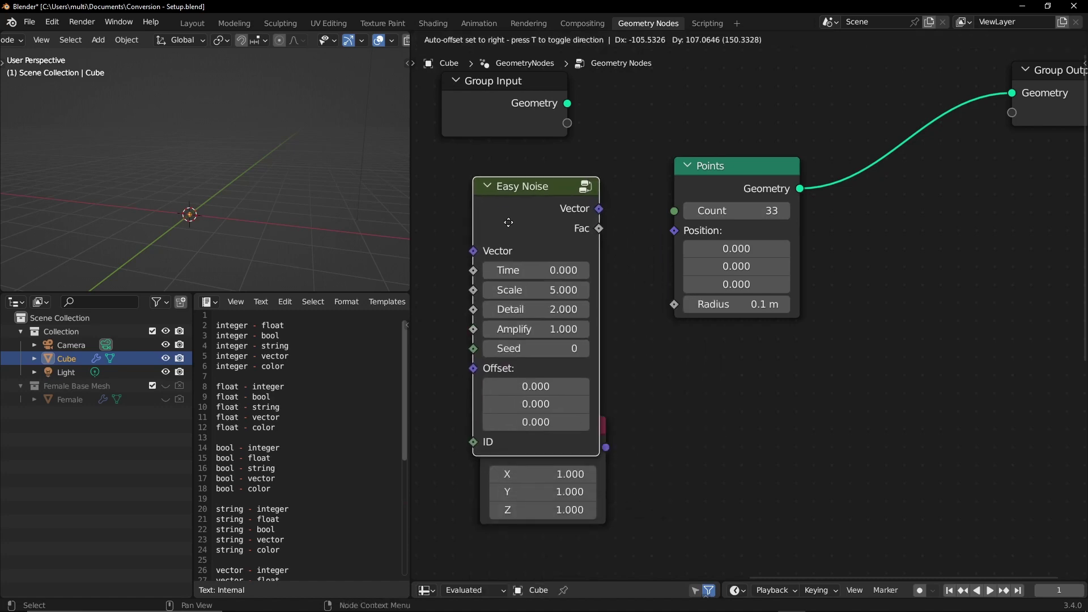
{"action": "left_click", "coordinate": [594, 447]}
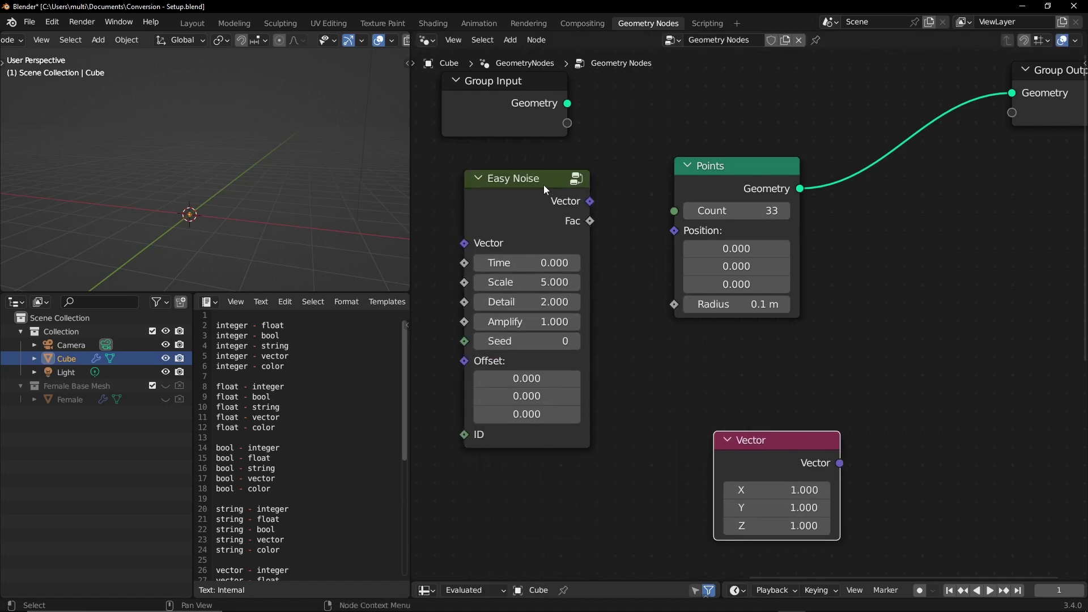
{"action": "mouse_move", "coordinate": [544, 186]}
{"action": "left_mouse_down"}
{"action": "mouse_move", "coordinate": [558, 227]}
{"action": "mouse_move", "coordinate": [674, 231]}
{"action": "left_mouse_up"}
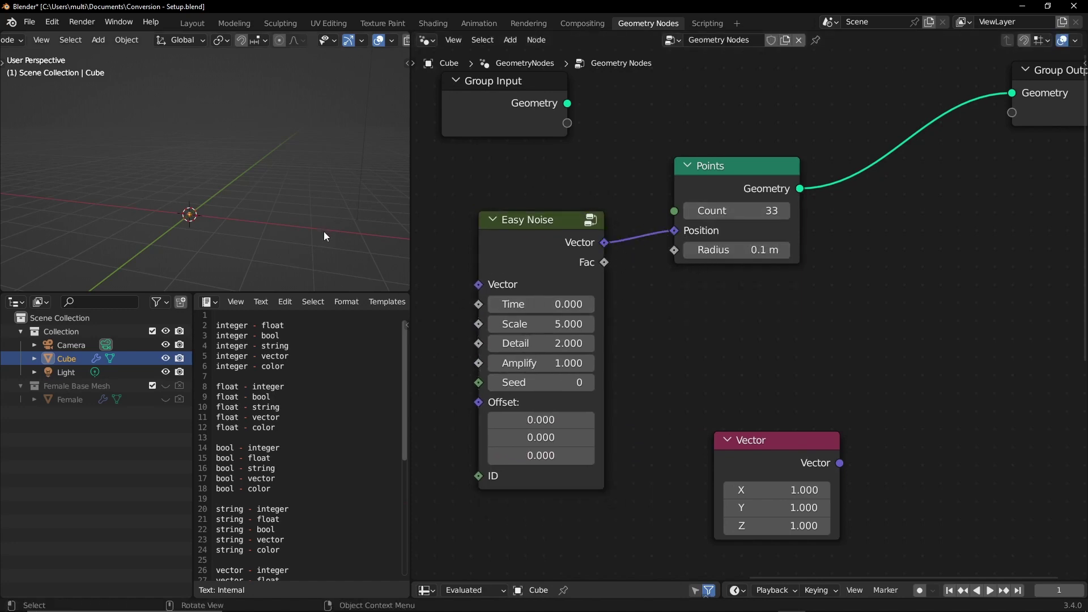
Step: Add an Index node feeding Easy Noise's ID socket
{"action": "middle_click_drag", "start_coordinate": [324, 237], "coordinate": [325, 206]}
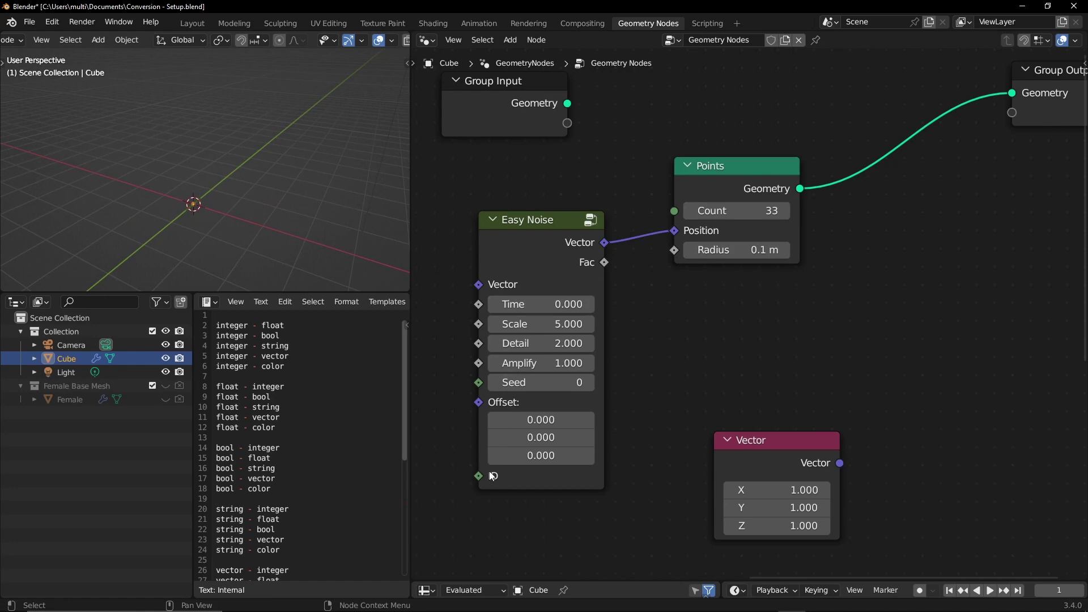
{"action": "left_click_drag", "start_coordinate": [479, 476], "coordinate": [443, 486]}
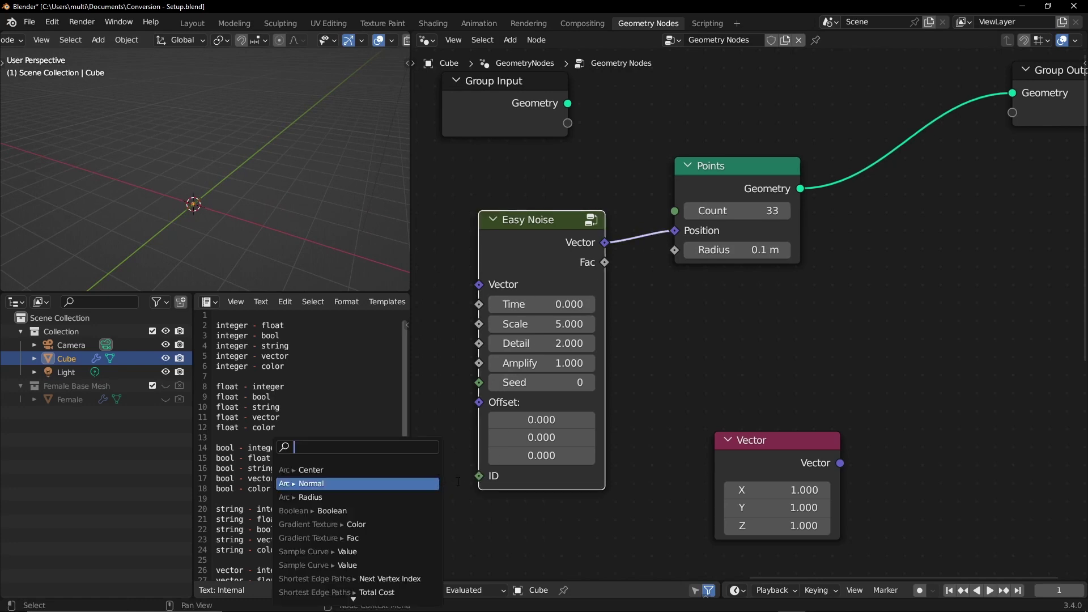
{"action": "type", "text": "index"}
{"action": "left_click", "coordinate": [381, 483]}
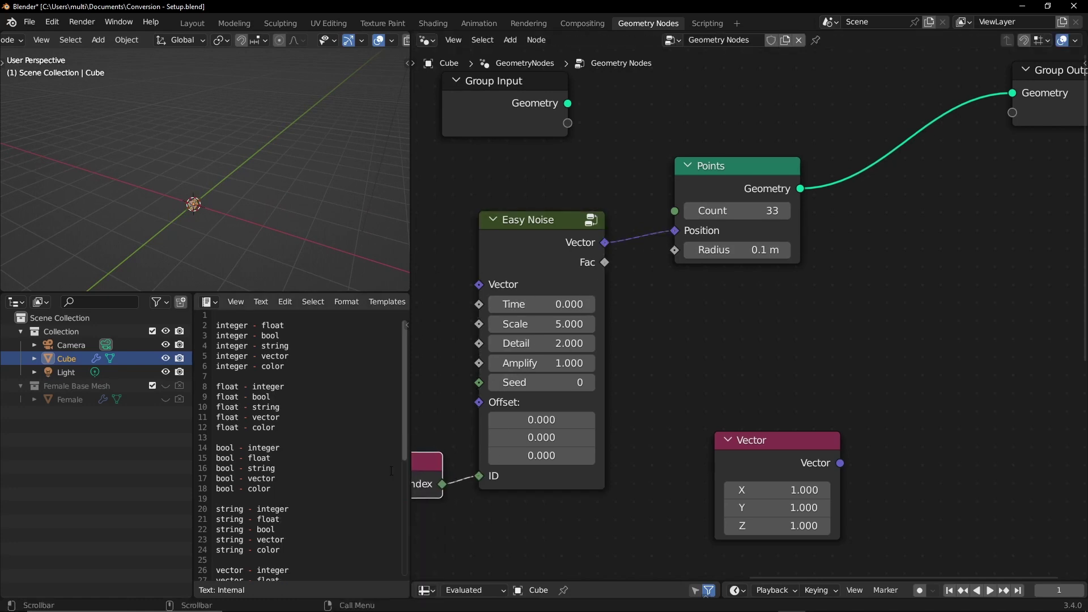
Step: Raise Easy Noise Amplify to 14.500 and rearrange the Points and Vector nodes
{"action": "mouse_move", "coordinate": [523, 368]}
{"action": "left_mouse_down"}
{"action": "mouse_move", "coordinate": [572, 368]}
{"action": "mouse_move", "coordinate": [526, 369]}
{"action": "left_mouse_up"}
{"action": "mouse_move", "coordinate": [342, 229]}
{"action": "middle_mouse_down"}
{"action": "mouse_move", "coordinate": [243, 229]}
{"action": "mouse_move", "coordinate": [266, 193]}
{"action": "middle_mouse_up"}
{"action": "left_click_drag", "start_coordinate": [732, 167], "coordinate": [867, 175]}
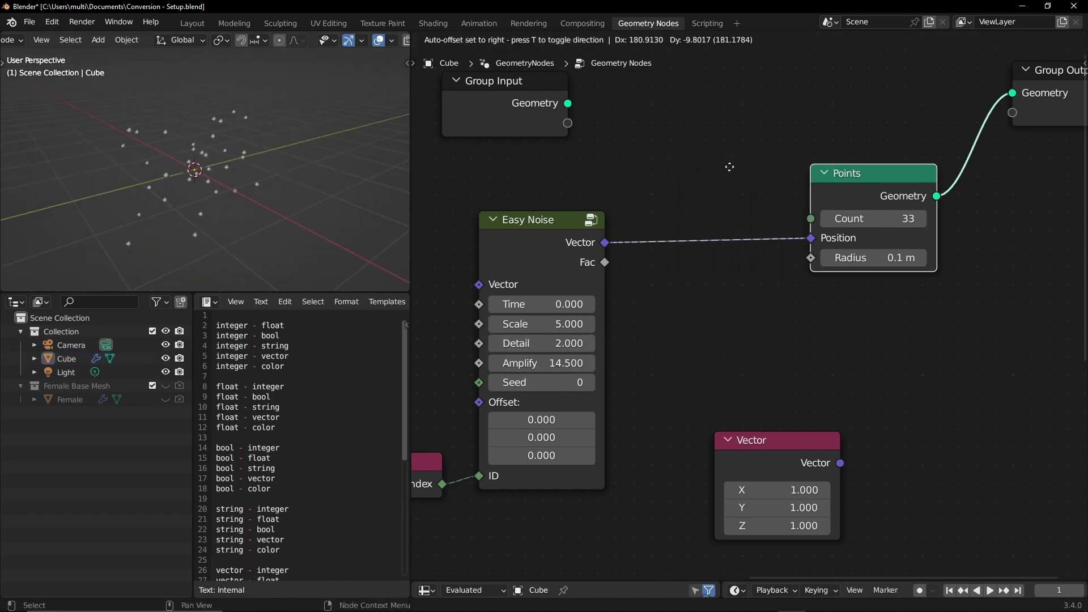
{"action": "left_click_drag", "start_coordinate": [729, 167], "coordinate": [697, 154]}
{"action": "mouse_move", "coordinate": [769, 437]}
{"action": "left_mouse_down"}
{"action": "mouse_move", "coordinate": [684, 305]}
{"action": "mouse_move", "coordinate": [773, 444]}
{"action": "left_mouse_up"}
{"action": "left_click_drag", "start_coordinate": [764, 339], "coordinate": [778, 206]}
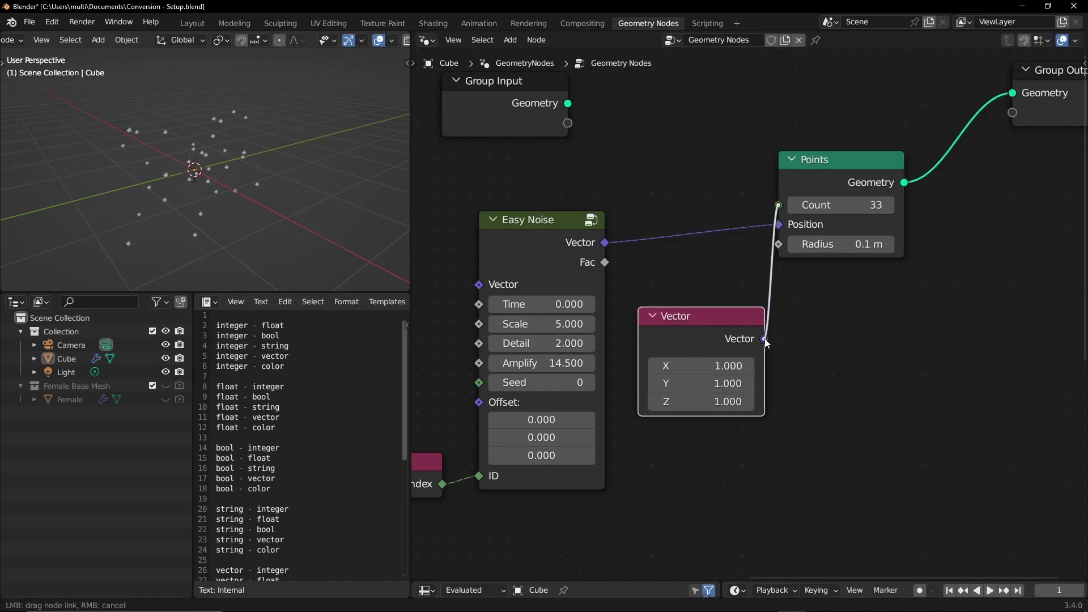
Step: Connect the Vector output to the Points Count and raise its X to 10.100
{"action": "left_click_drag", "start_coordinate": [765, 342], "coordinate": [764, 339]}
{"action": "left_click_drag", "start_coordinate": [701, 315], "coordinate": [681, 312]}
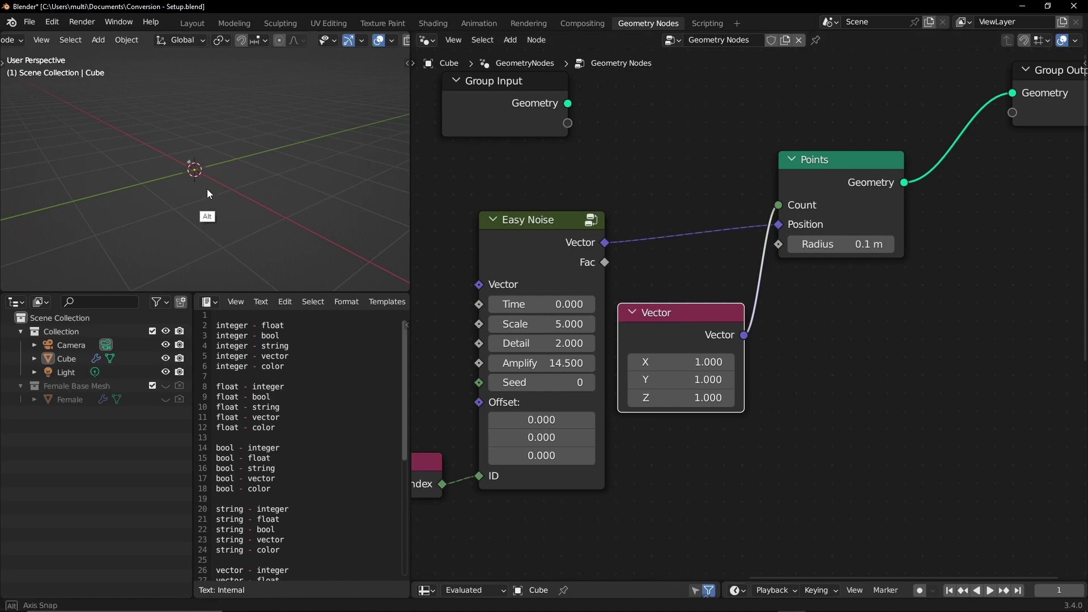
{"action": "middle_click_drag", "start_coordinate": [209, 194], "coordinate": [299, 231]}
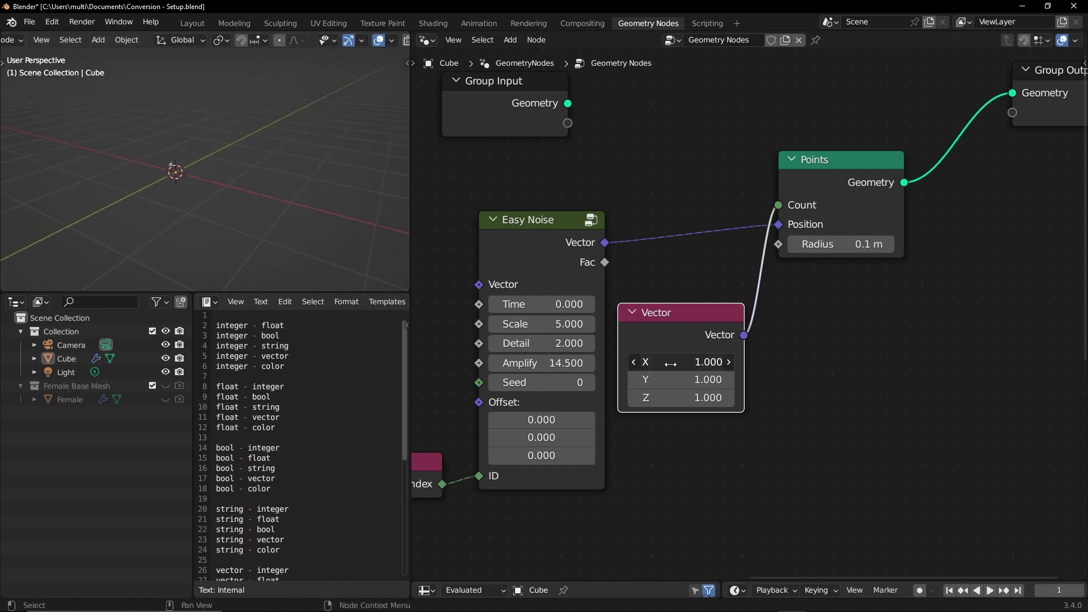
{"action": "left_click_drag", "start_coordinate": [671, 364], "coordinate": [765, 382]}
Step: Set the Vector's X, Y and Z together to 5, then to 6
{"action": "left_click_drag", "start_coordinate": [709, 362], "coordinate": [708, 388]}
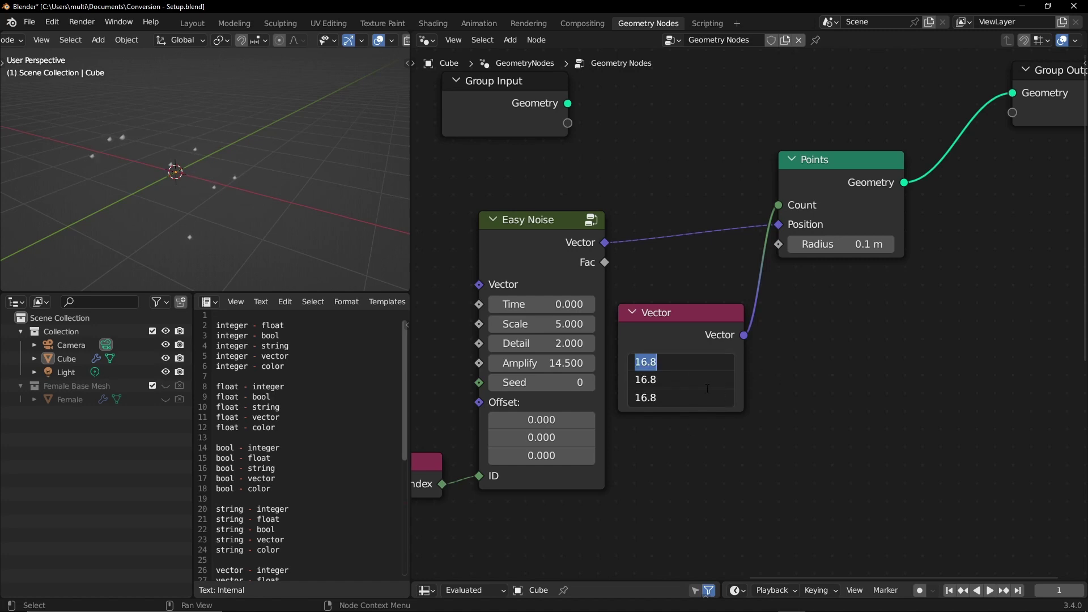
{"action": "type", "text": "5"}
{"action": "key", "text": "Return"}
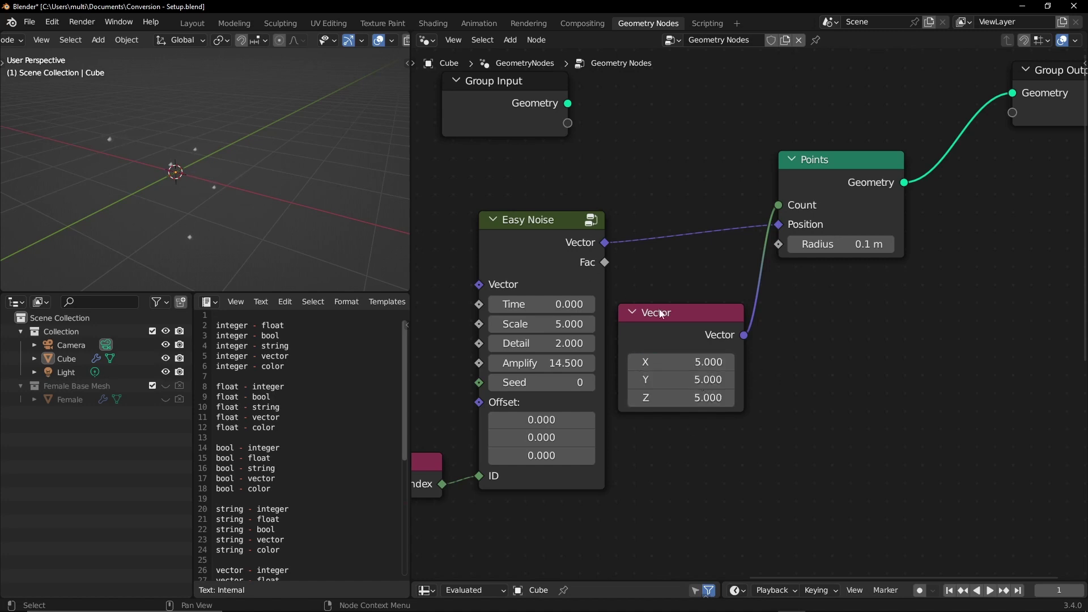
{"action": "left_click_drag", "start_coordinate": [703, 361], "coordinate": [699, 424]}
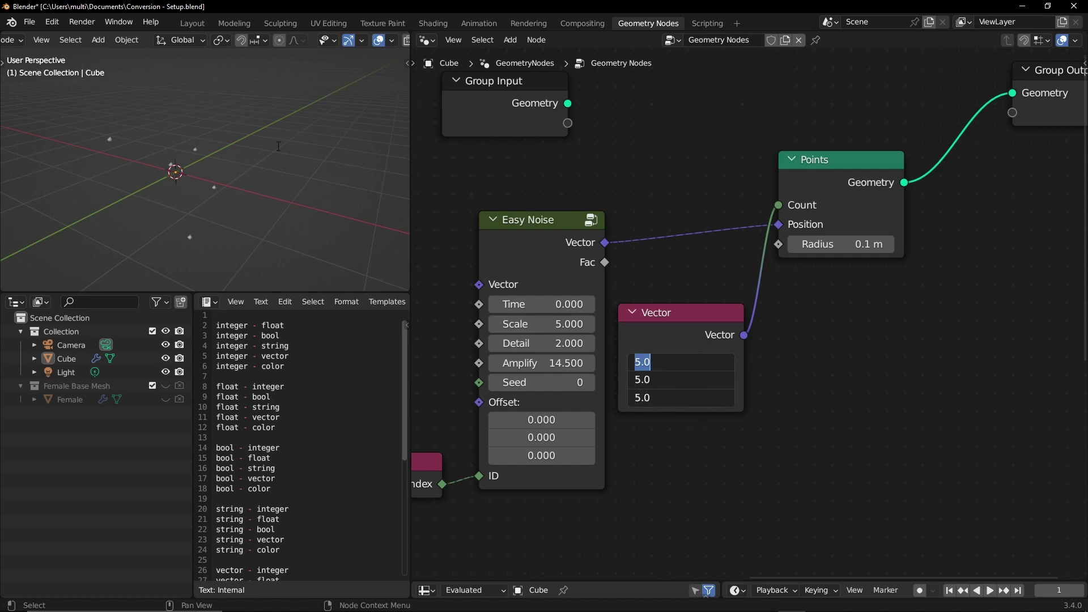
{"action": "type", "text": "6"}
{"action": "key", "text": "Return"}
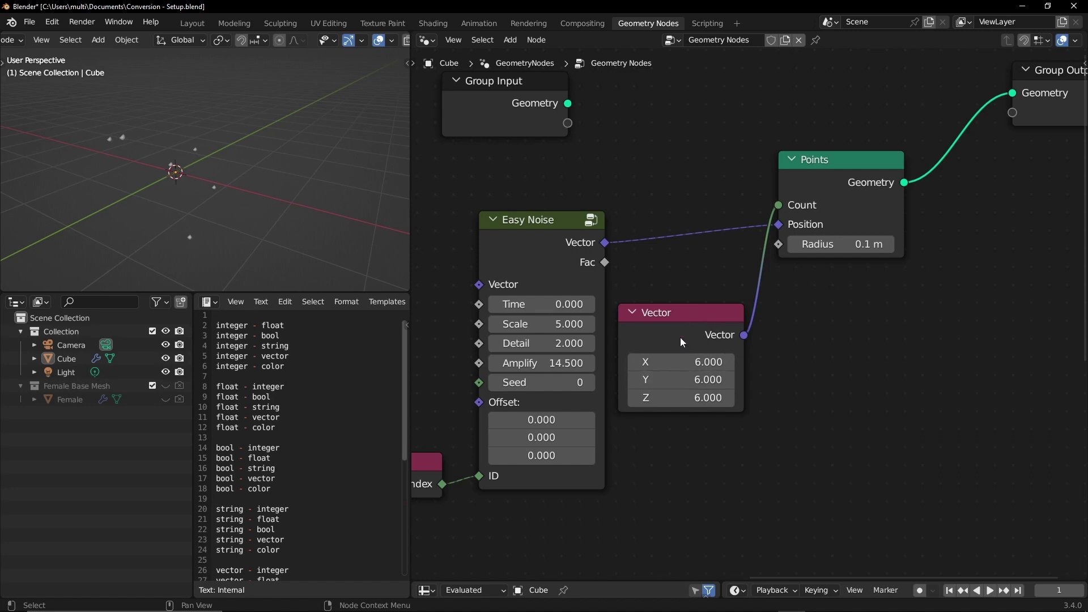
Step: Feed Points and the Vector into a Viewer and list Point Cloud points in a widened spreadsheet
{"action": "left_click", "coordinate": [856, 204], "text": "ctrl+shift"}
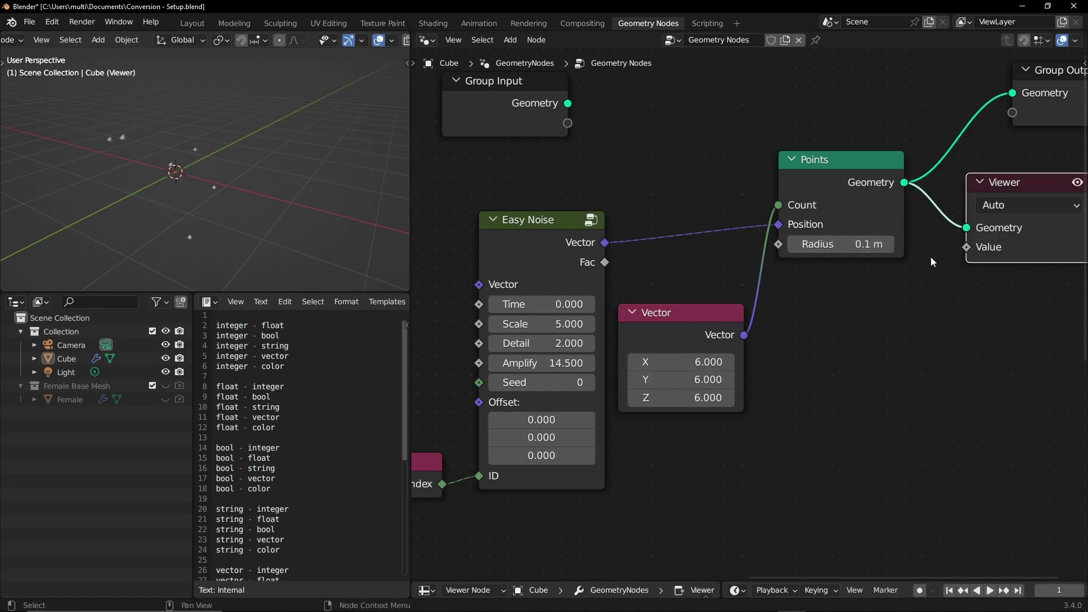
{"action": "left_click", "coordinate": [731, 325], "text": "ctrl+shift"}
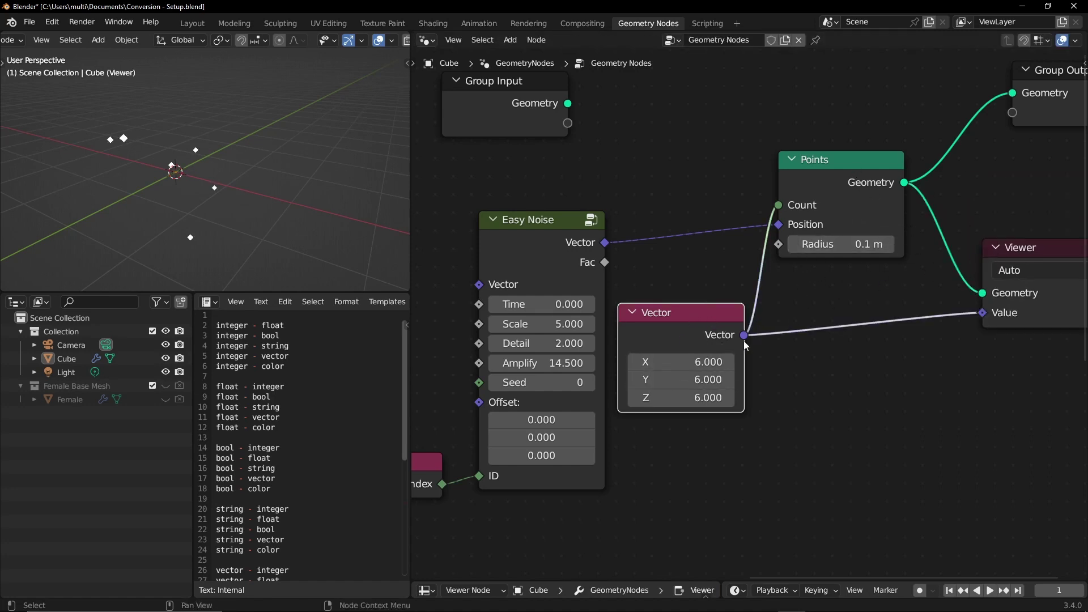
{"action": "left_click_drag", "start_coordinate": [711, 582], "coordinate": [710, 335]}
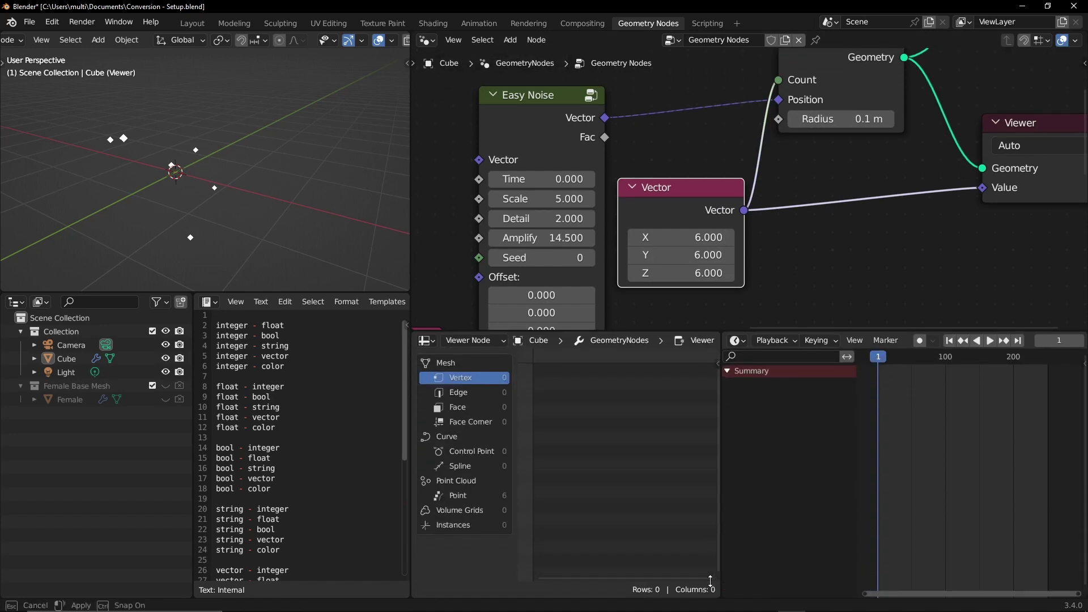
{"action": "left_click", "coordinate": [478, 422]}
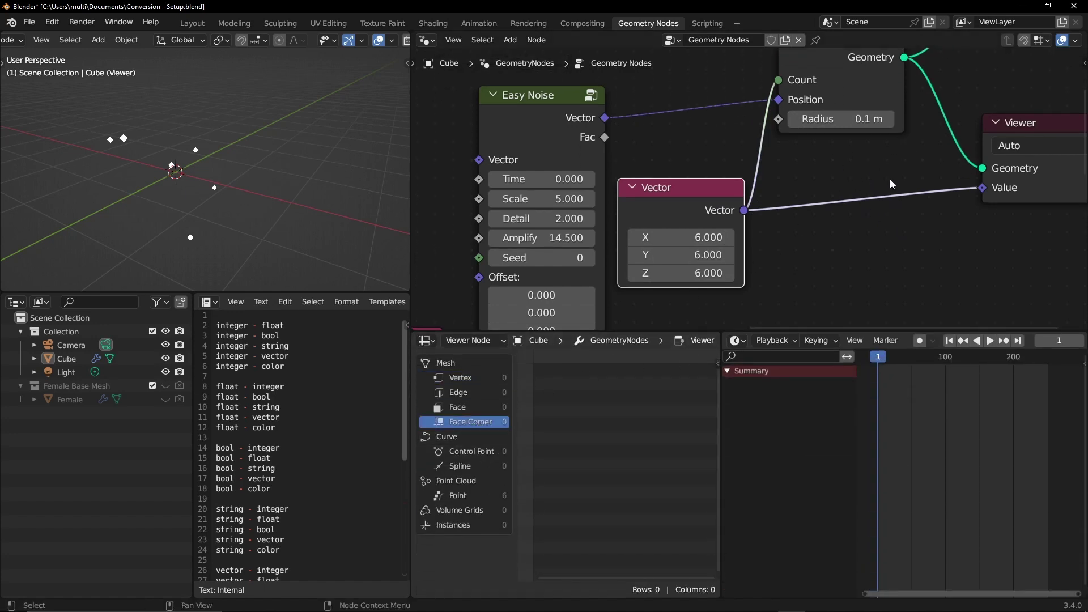
{"action": "middle_click_drag", "start_coordinate": [890, 184], "coordinate": [831, 175]}
{"action": "left_click", "coordinate": [458, 495]}
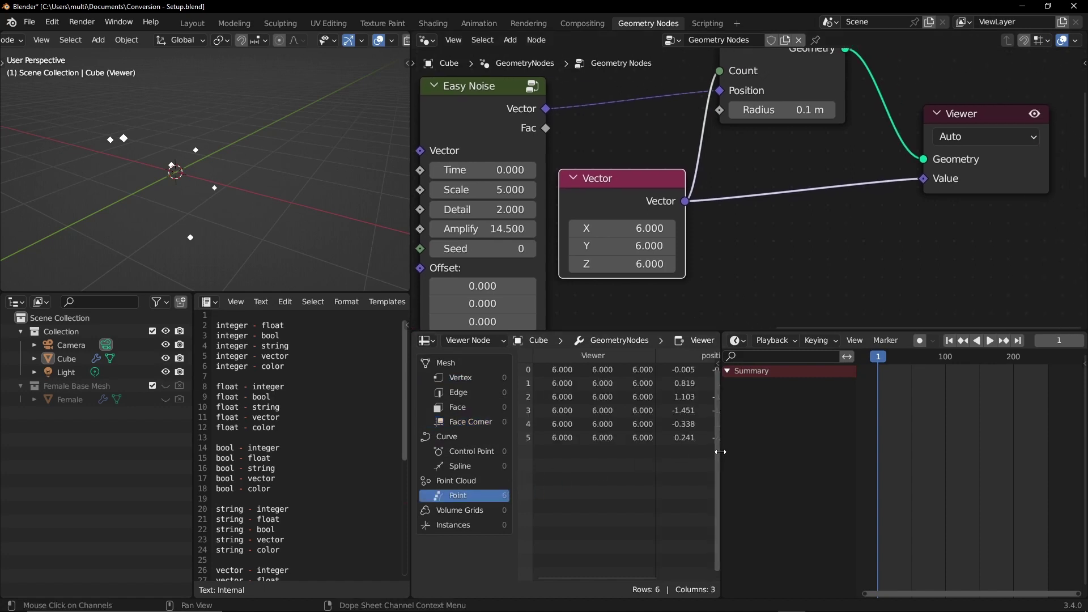
{"action": "left_click_drag", "start_coordinate": [721, 457], "coordinate": [716, 461]}
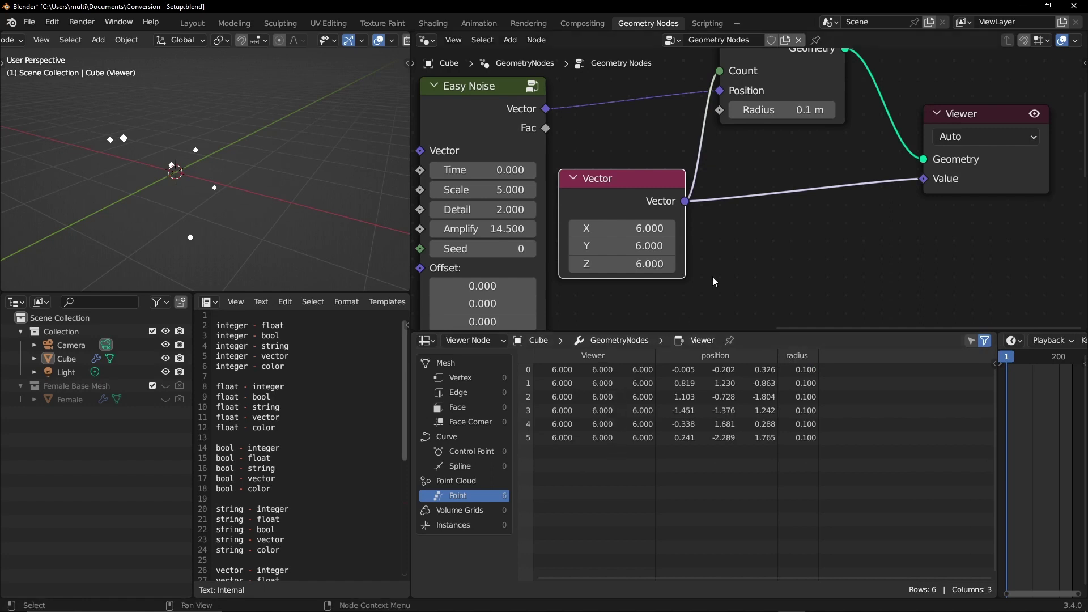
Step: Drag the Vector values (X via 8.1, 7.7, 10.1; Z to 6.8) to reach 9.9, 8.4, 6.8
{"action": "middle_click_drag", "start_coordinate": [804, 174], "coordinate": [804, 183]}
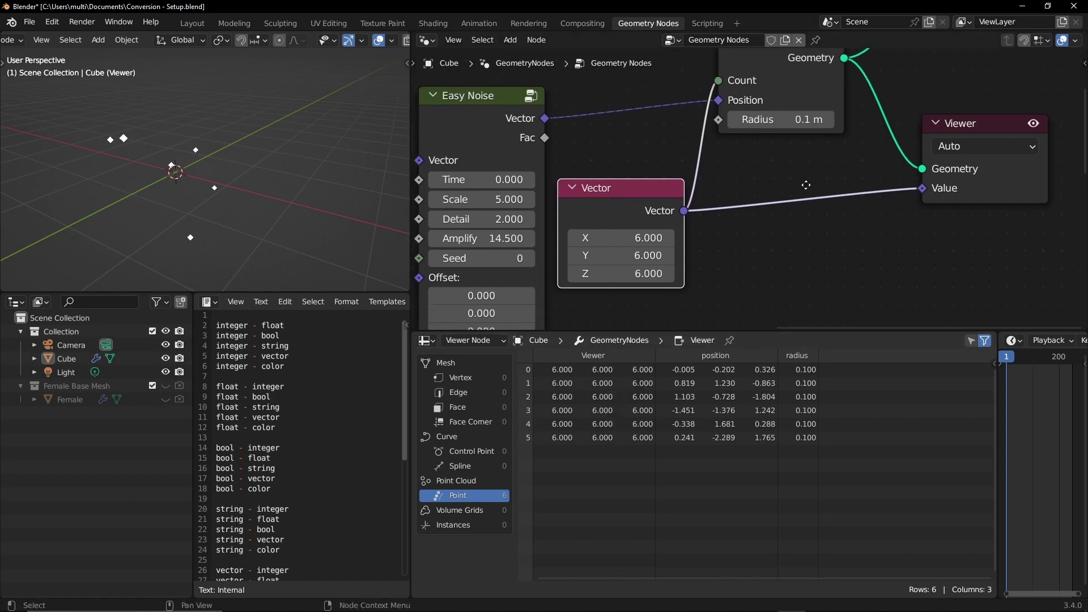
{"action": "mouse_move", "coordinate": [621, 237]}
{"action": "left_mouse_down"}
{"action": "mouse_move", "coordinate": [633, 237]}
{"action": "mouse_move", "coordinate": [617, 237]}
{"action": "left_mouse_up"}
{"action": "mouse_move", "coordinate": [719, 209]}
{"action": "middle_mouse_down"}
{"action": "mouse_move", "coordinate": [704, 268]}
{"action": "mouse_move", "coordinate": [688, 226]}
{"action": "mouse_move", "coordinate": [665, 229]}
{"action": "middle_mouse_up"}
{"action": "left_click_drag", "start_coordinate": [878, 178], "coordinate": [919, 177]}
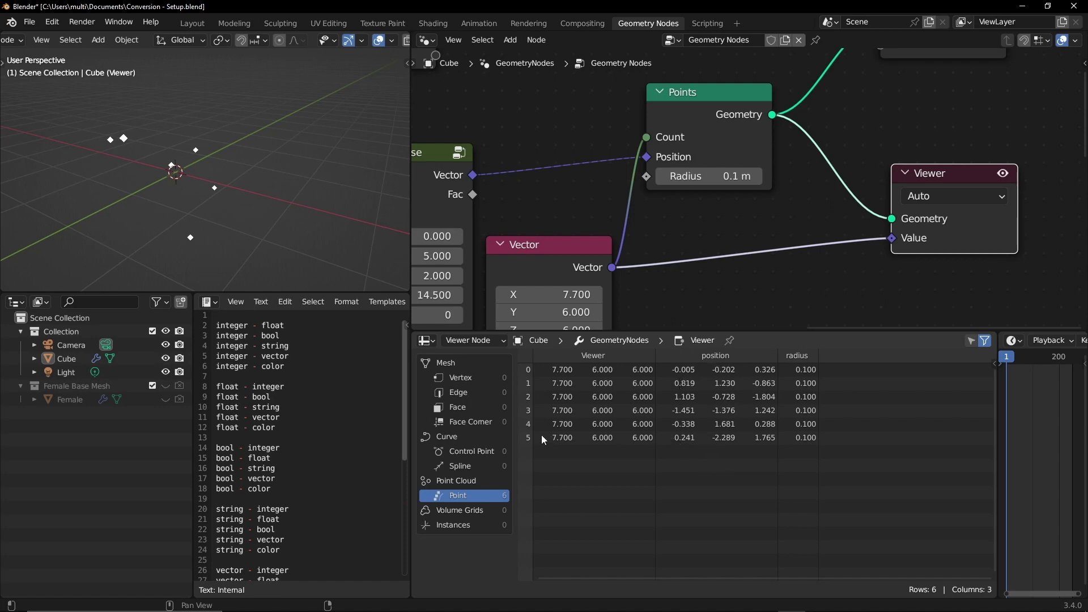
{"action": "mouse_move", "coordinate": [569, 257]}
{"action": "left_mouse_down"}
{"action": "mouse_move", "coordinate": [573, 220]}
{"action": "mouse_move", "coordinate": [570, 258]}
{"action": "mouse_move", "coordinate": [595, 258]}
{"action": "mouse_move", "coordinate": [535, 258]}
{"action": "mouse_move", "coordinate": [558, 258]}
{"action": "mouse_move", "coordinate": [560, 294]}
{"action": "left_mouse_up"}
{"action": "left_click_drag", "start_coordinate": [592, 222], "coordinate": [584, 225]}
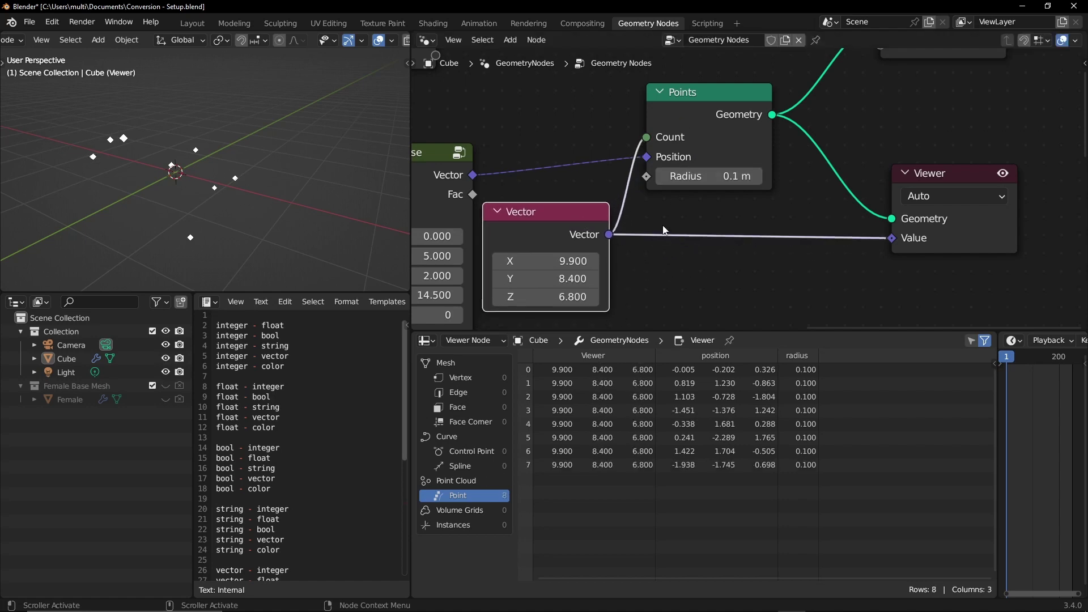
{"action": "left_click_drag", "start_coordinate": [576, 222], "coordinate": [575, 226]}
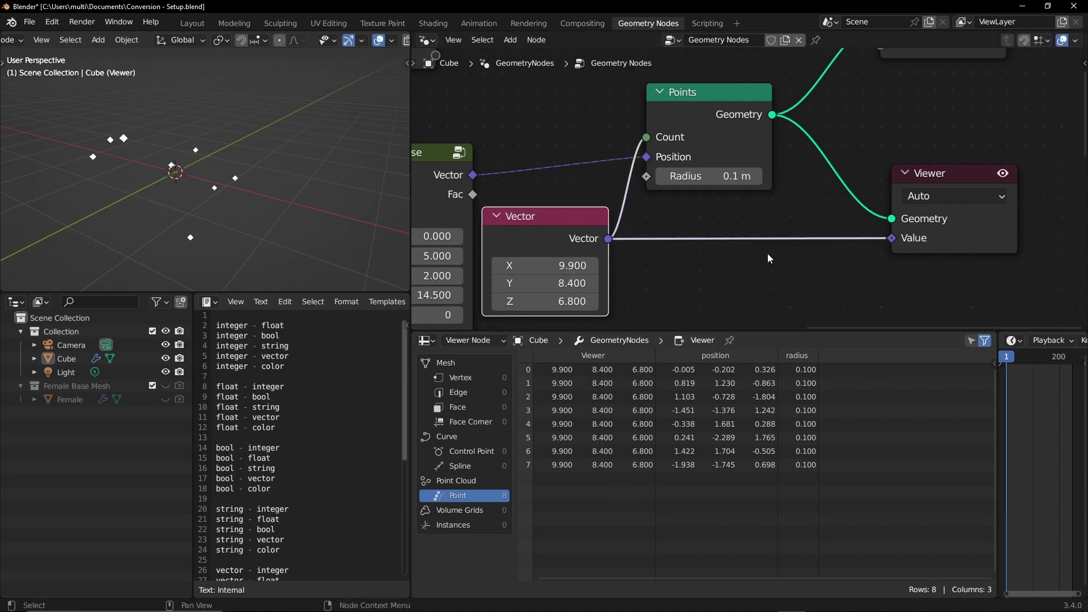
Step: Zoom out the node editor and move the Index and Easy Noise nodes up-left
{"action": "scroll", "coordinate": [733, 238], "scroll_direction": "down", "scroll_amount": 5}
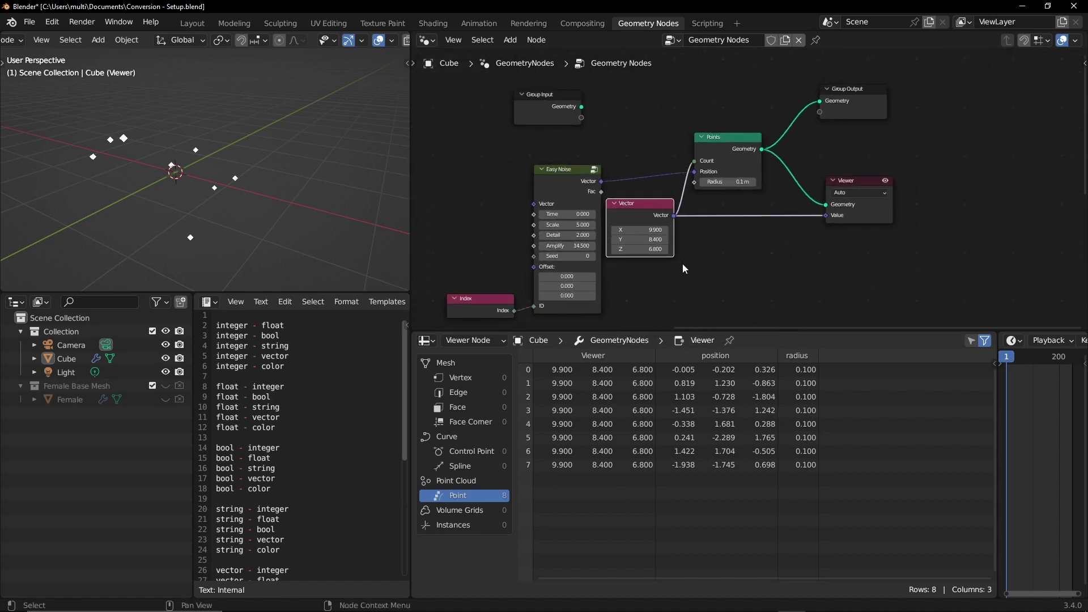
{"action": "mouse_move", "coordinate": [559, 267]}
{"action": "left_mouse_down"}
{"action": "mouse_move", "coordinate": [524, 241]}
{"action": "mouse_move", "coordinate": [490, 175]}
{"action": "left_mouse_up"}
{"action": "left_click_drag", "start_coordinate": [635, 137], "coordinate": [603, 112]}
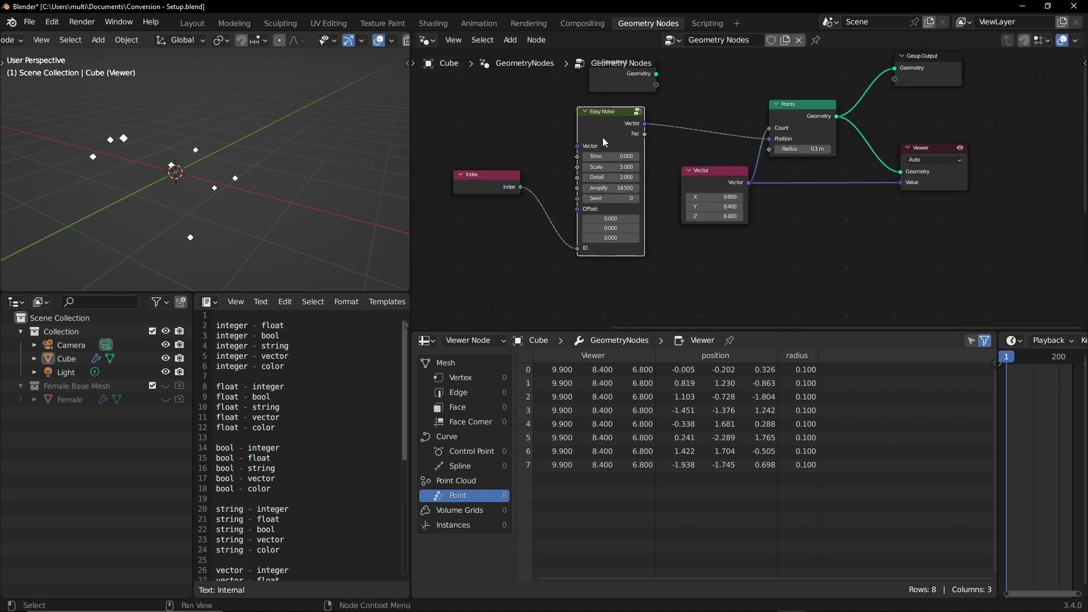